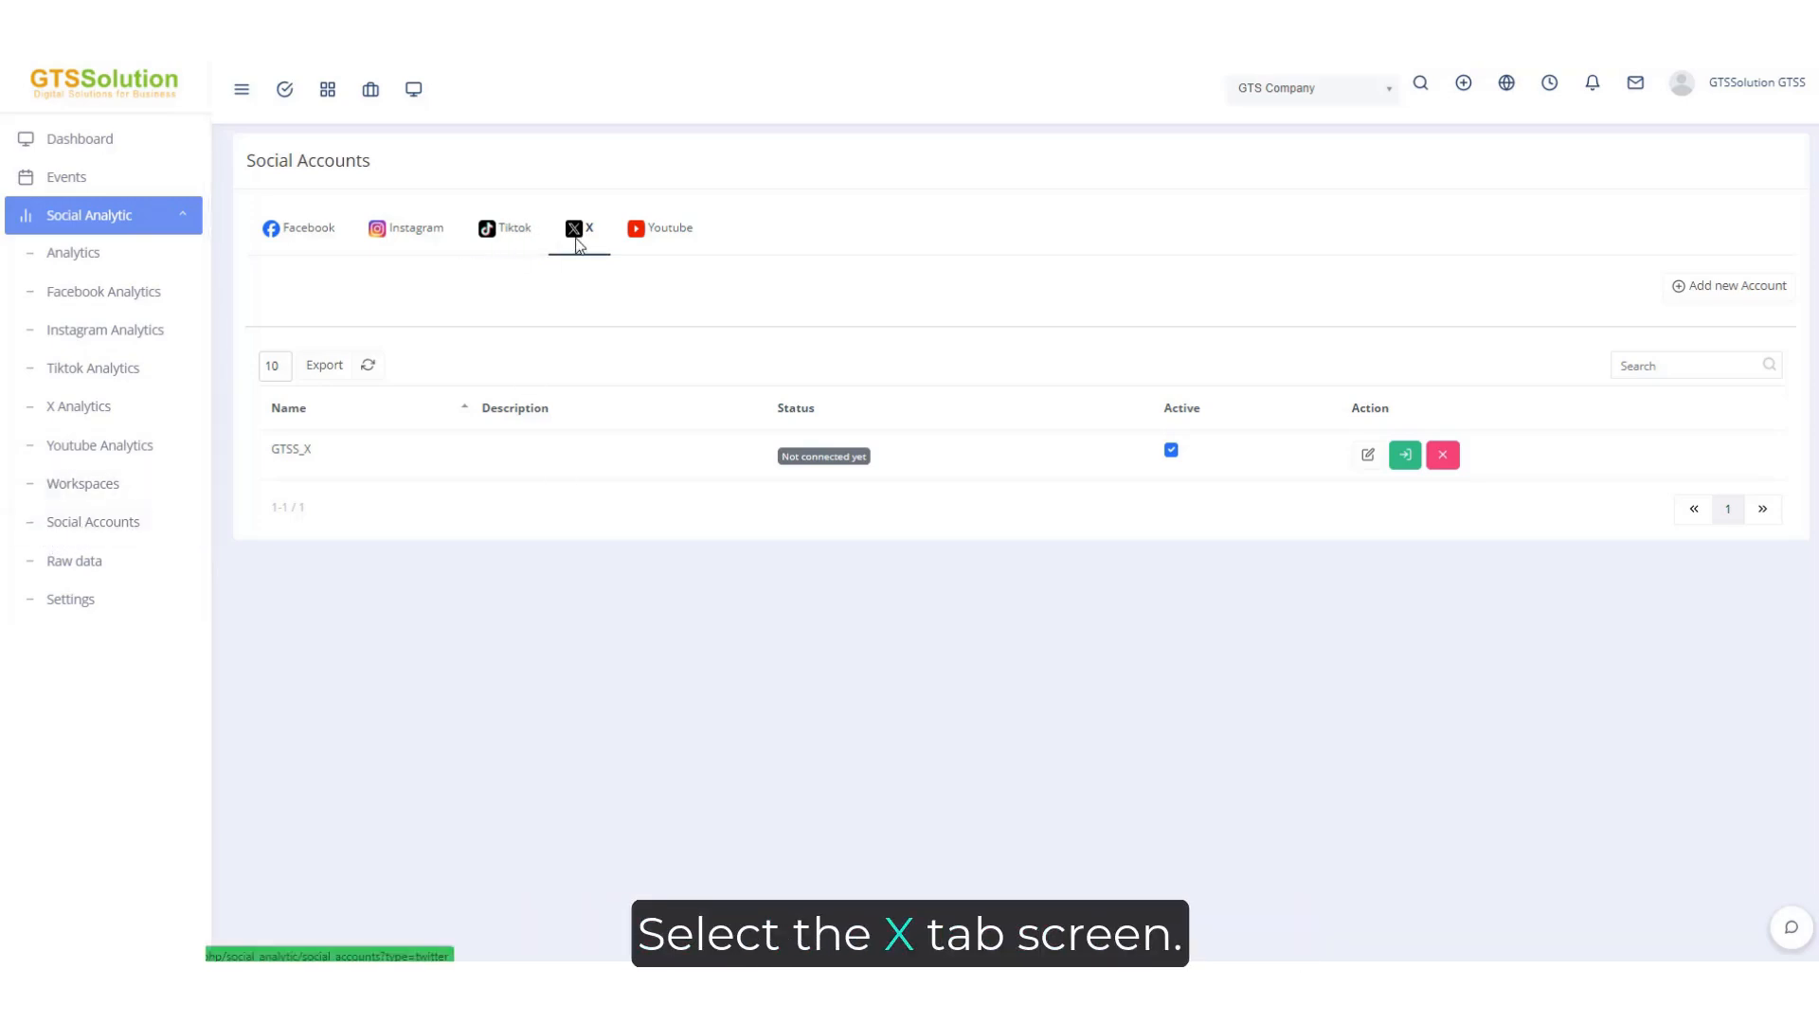
Add a new X social account named "Account 1".
click(1729, 286)
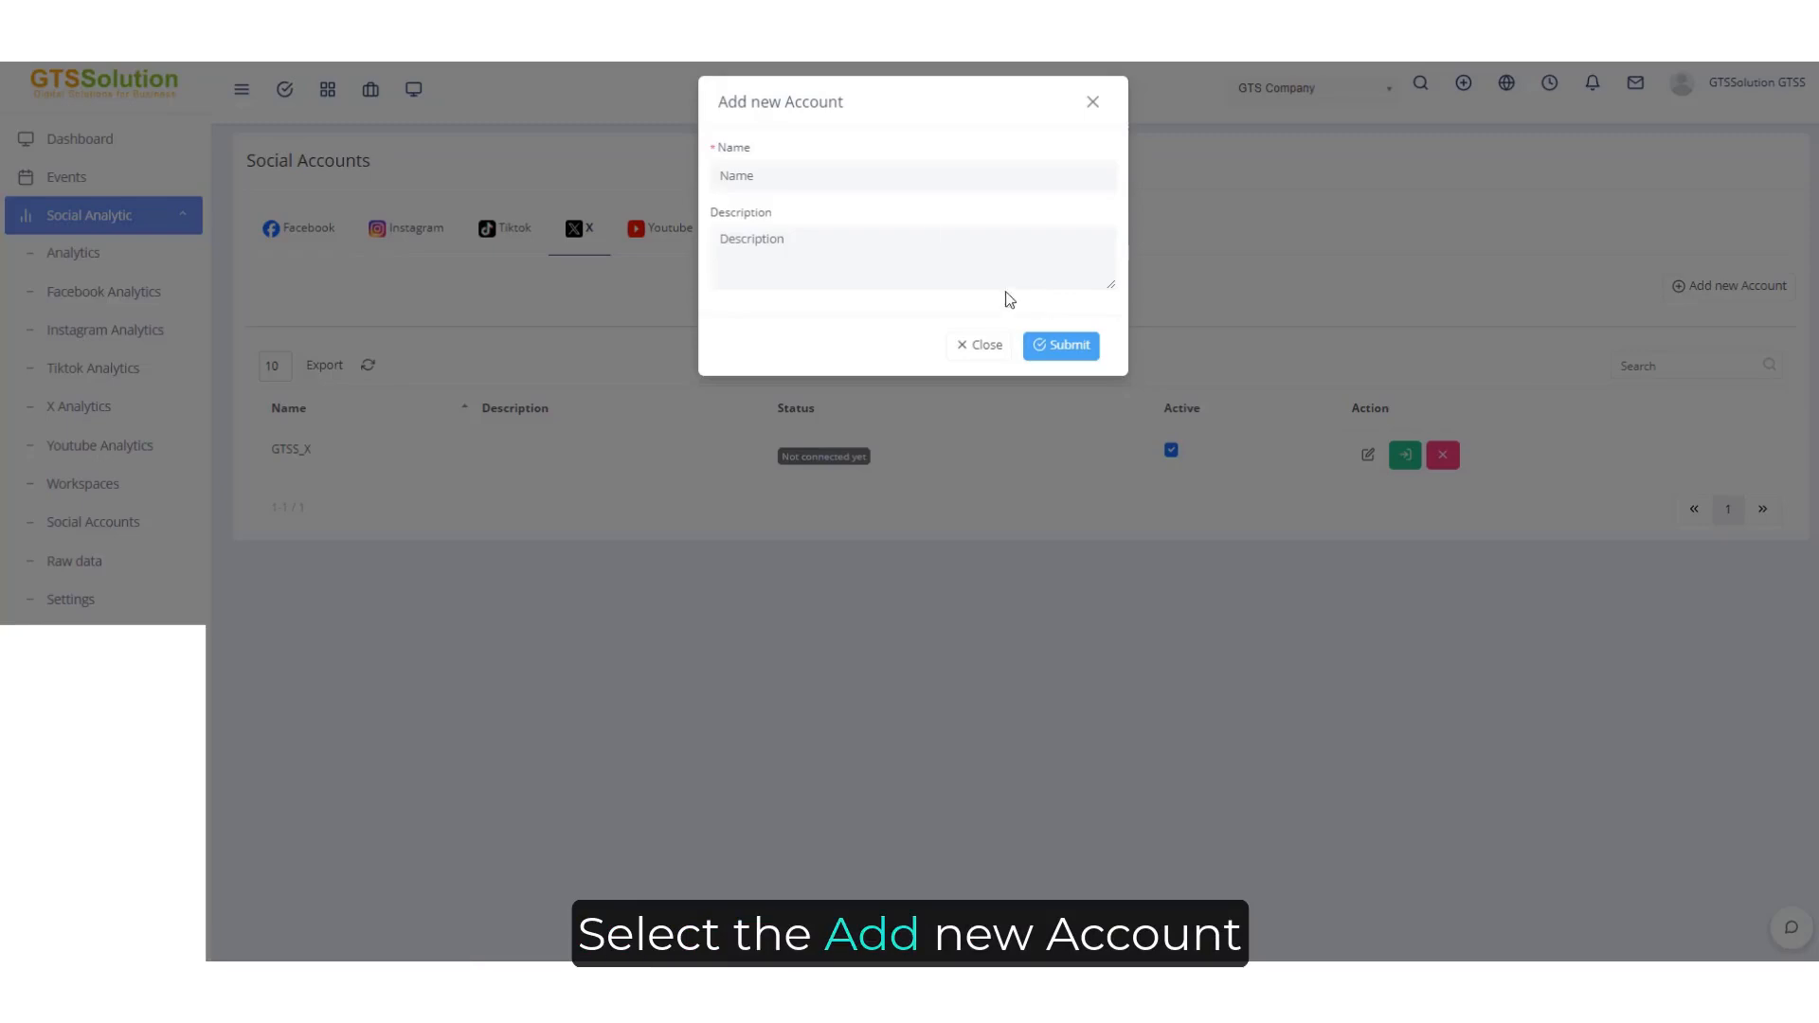
text(Account 1)
click(1073, 358)
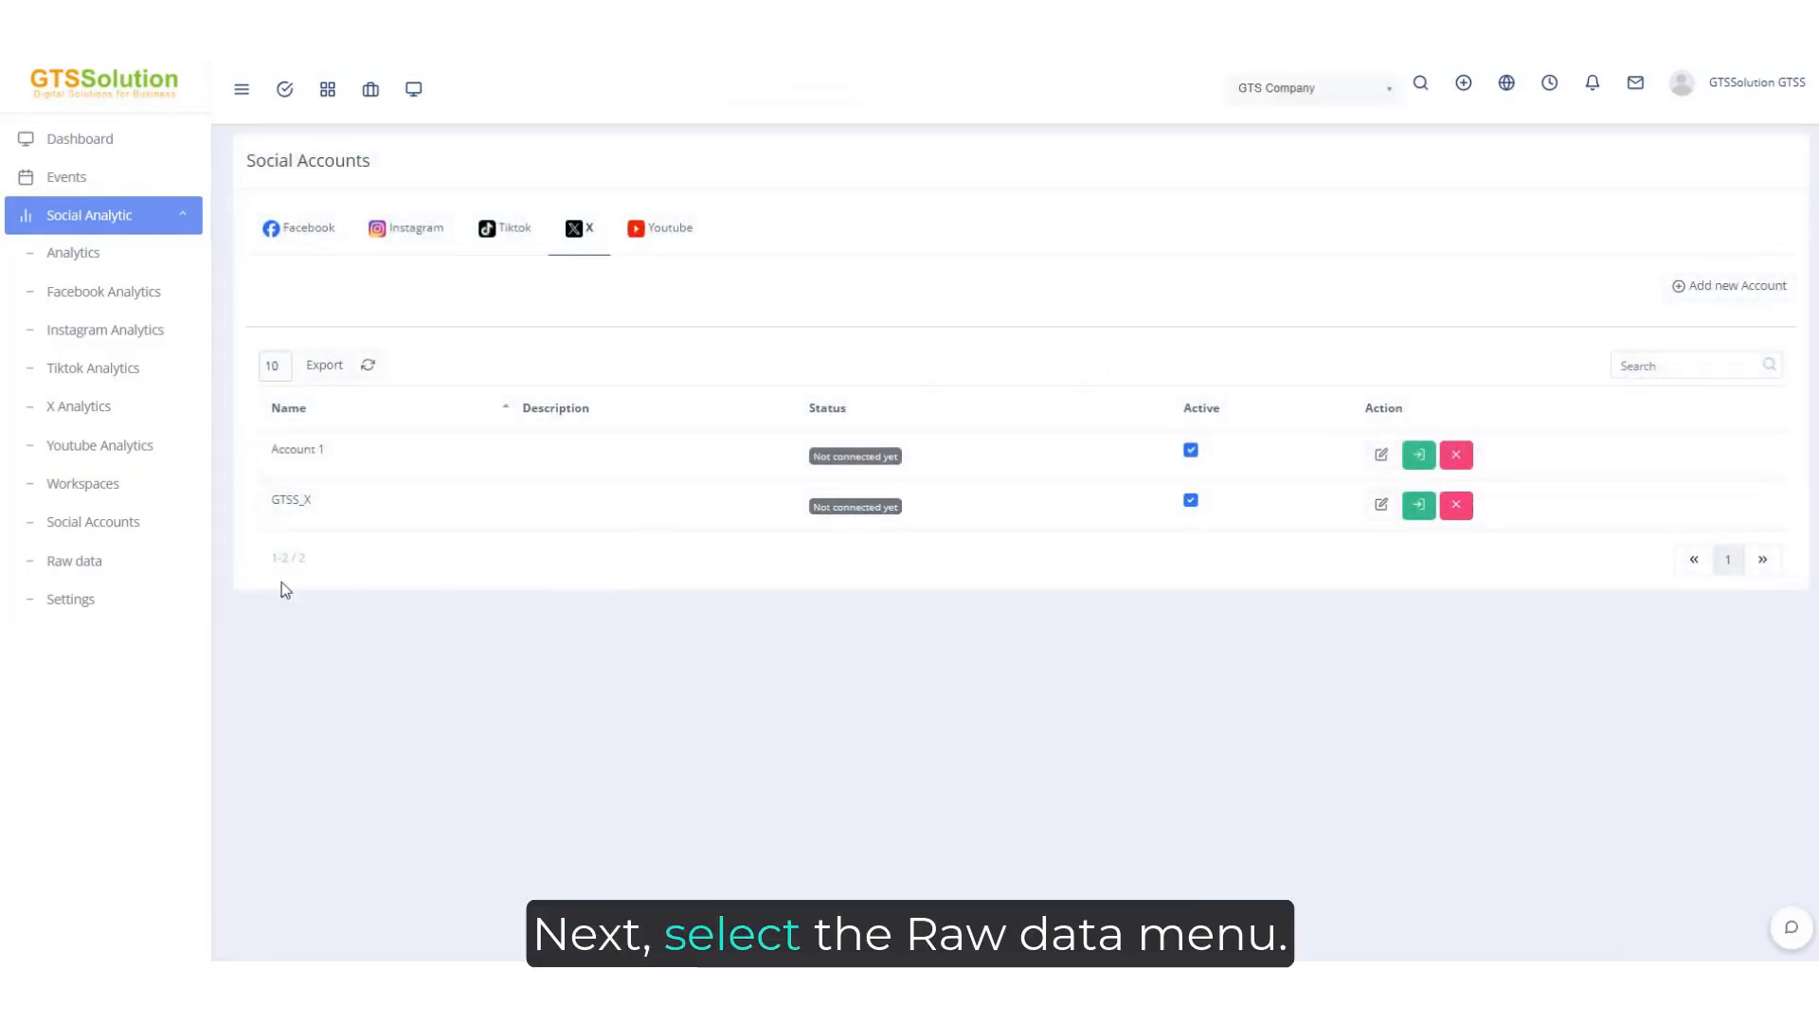
Open the raw data of the X account "Account 1".
click(93, 563)
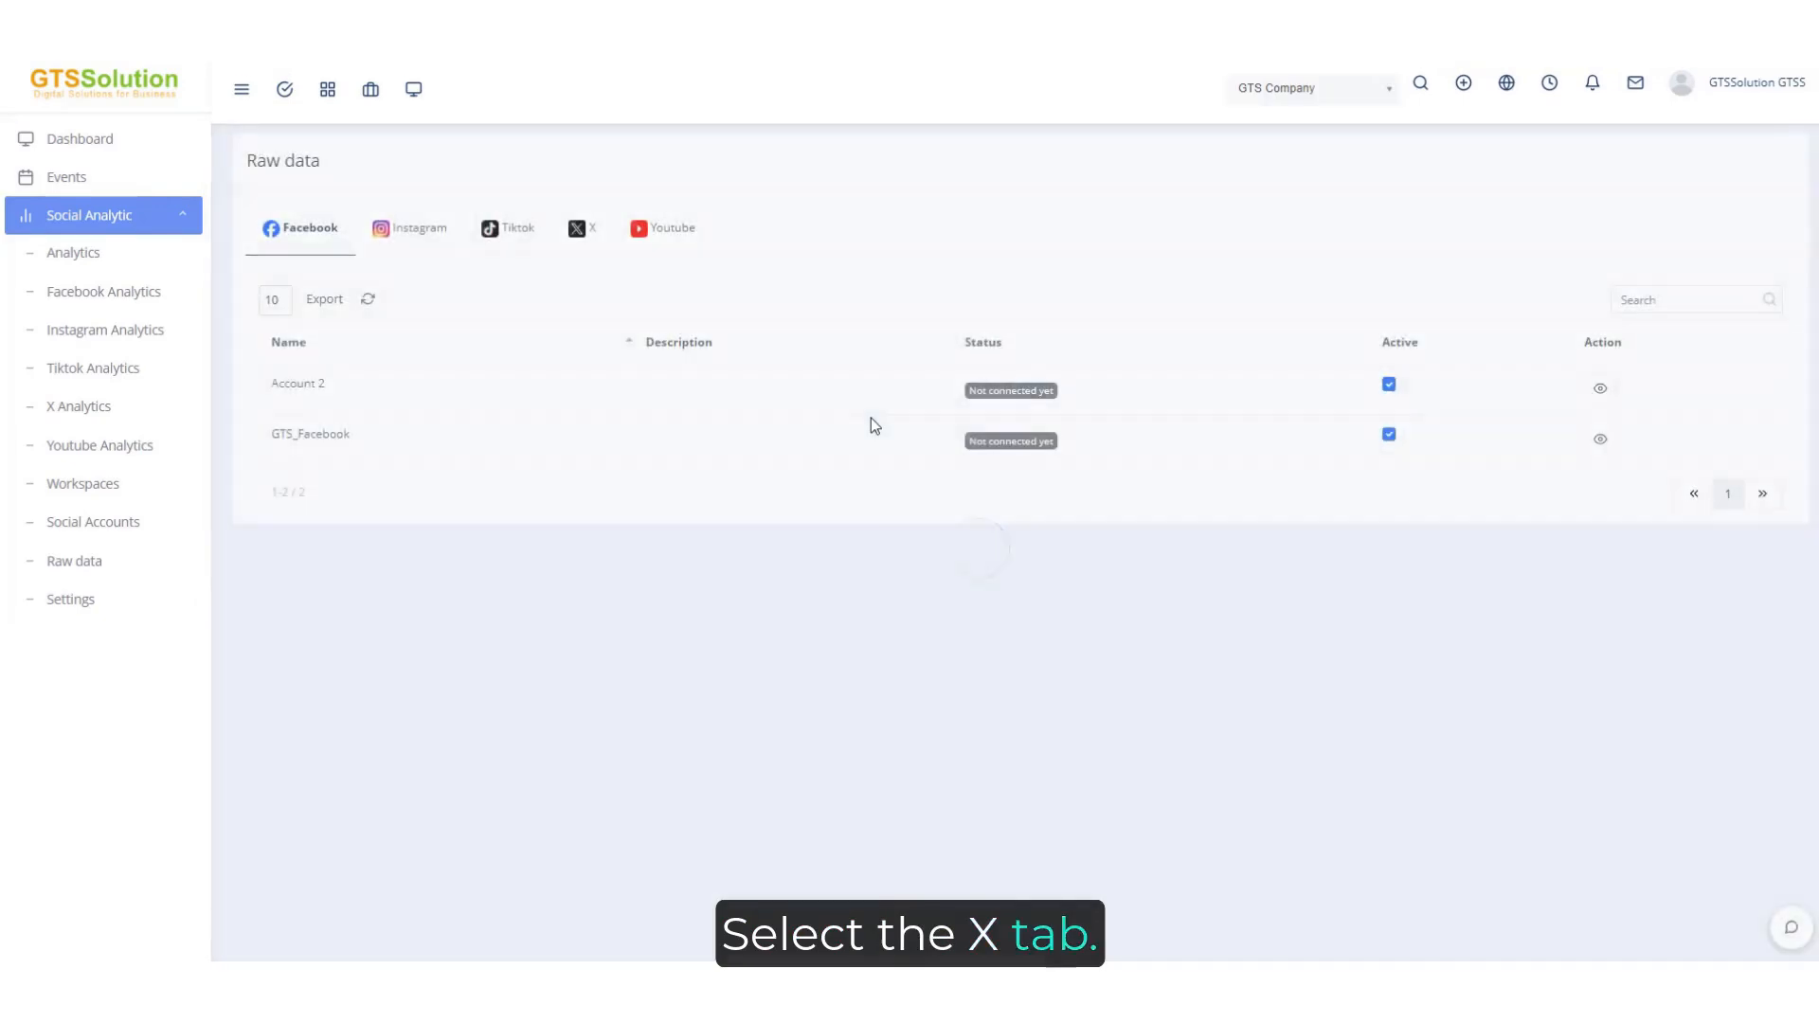
click(585, 229)
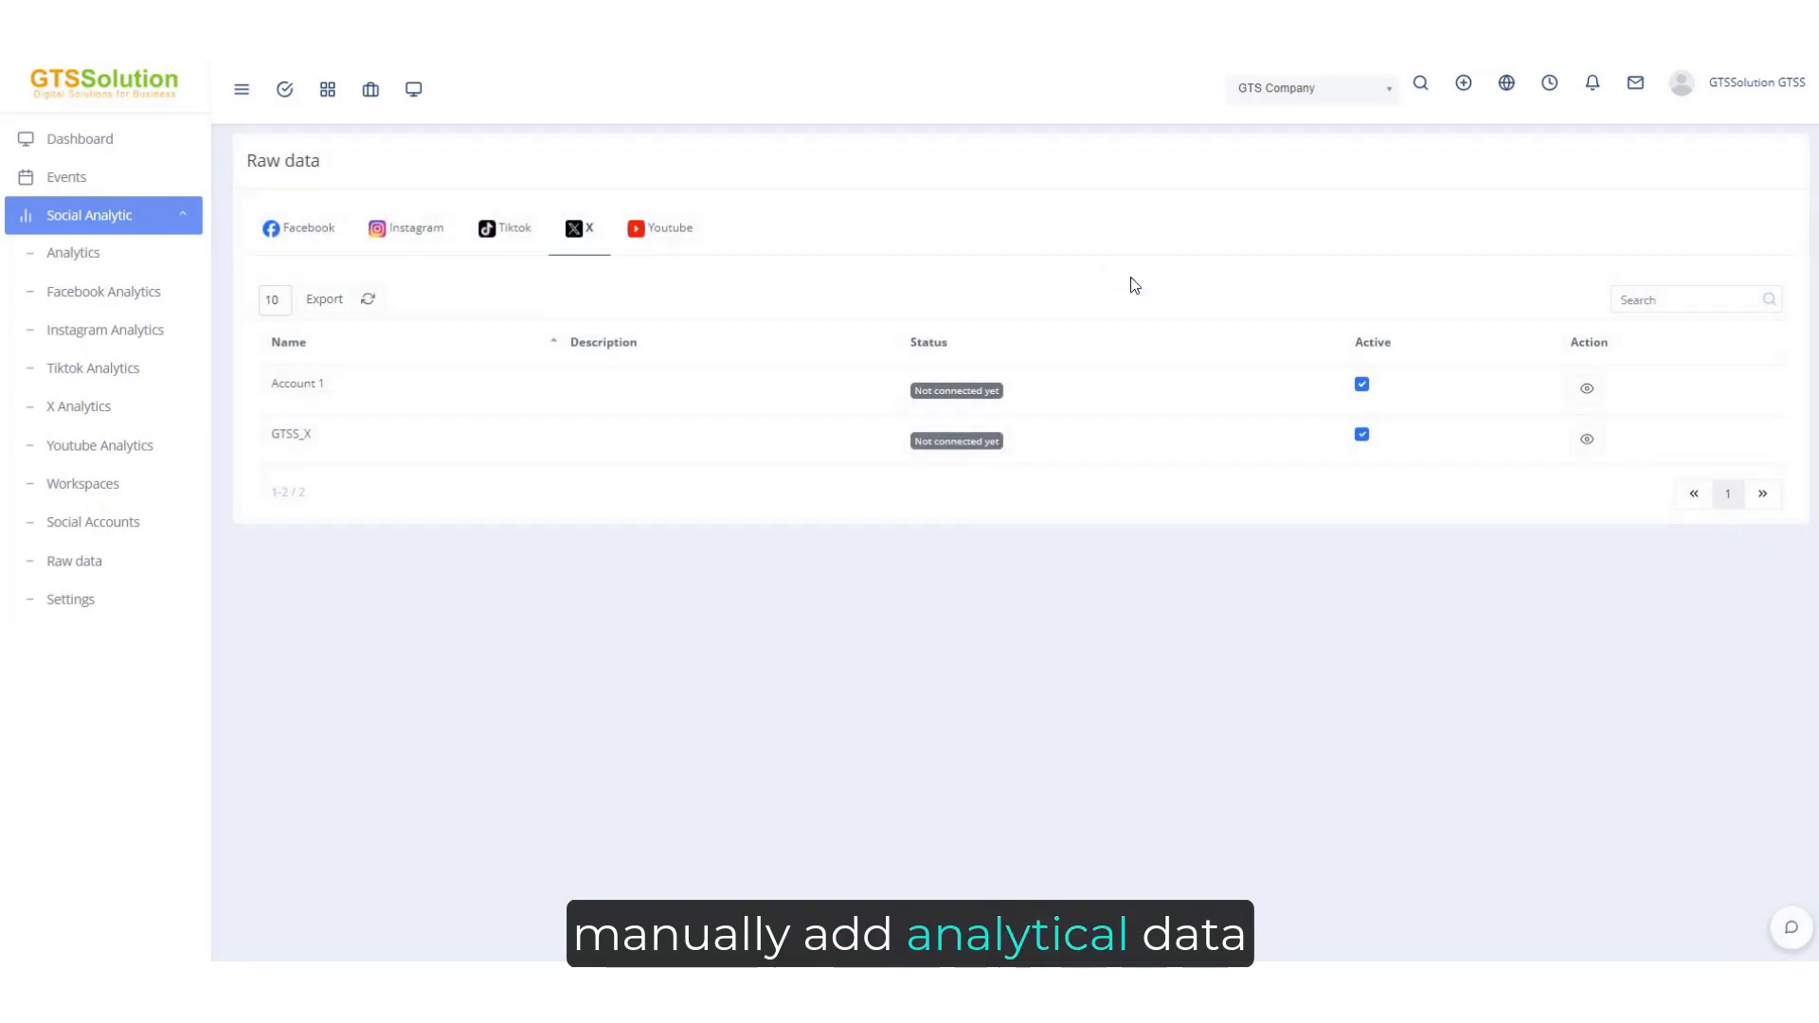
click(1595, 389)
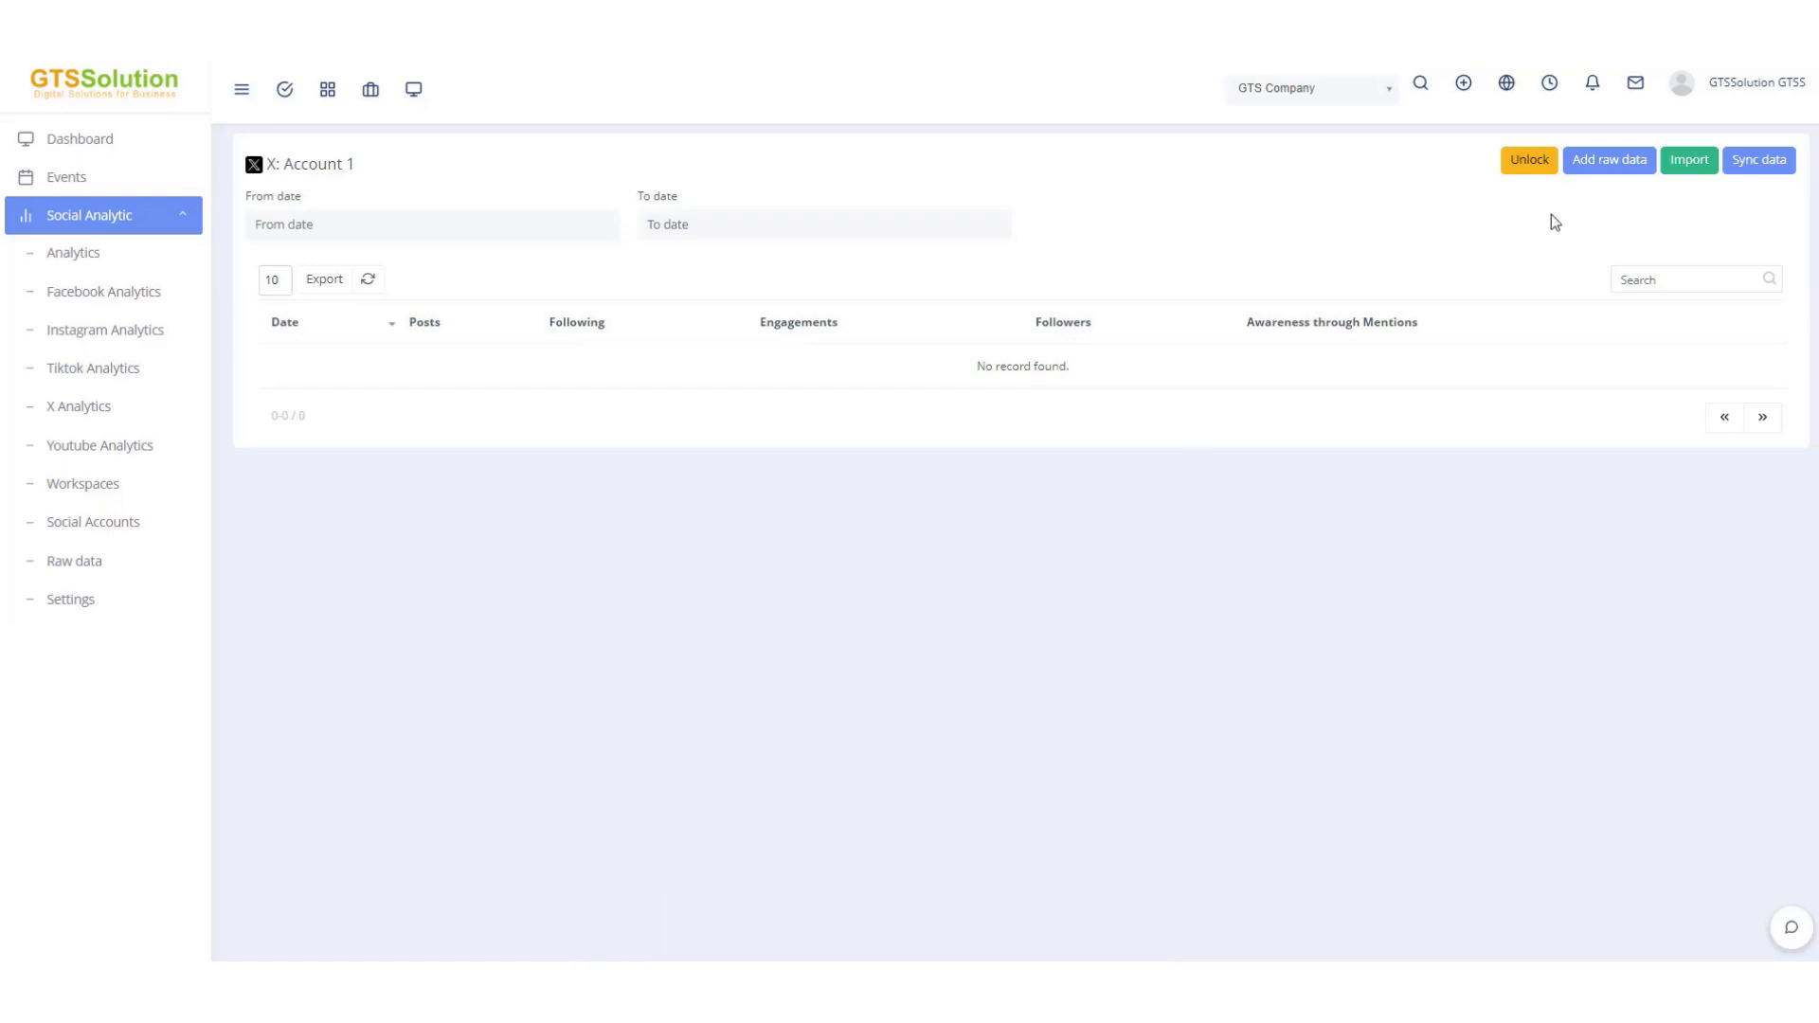
Add a raw data entry with edit type Add, type Post, date 2024-12-01 and value 5.
click(1611, 163)
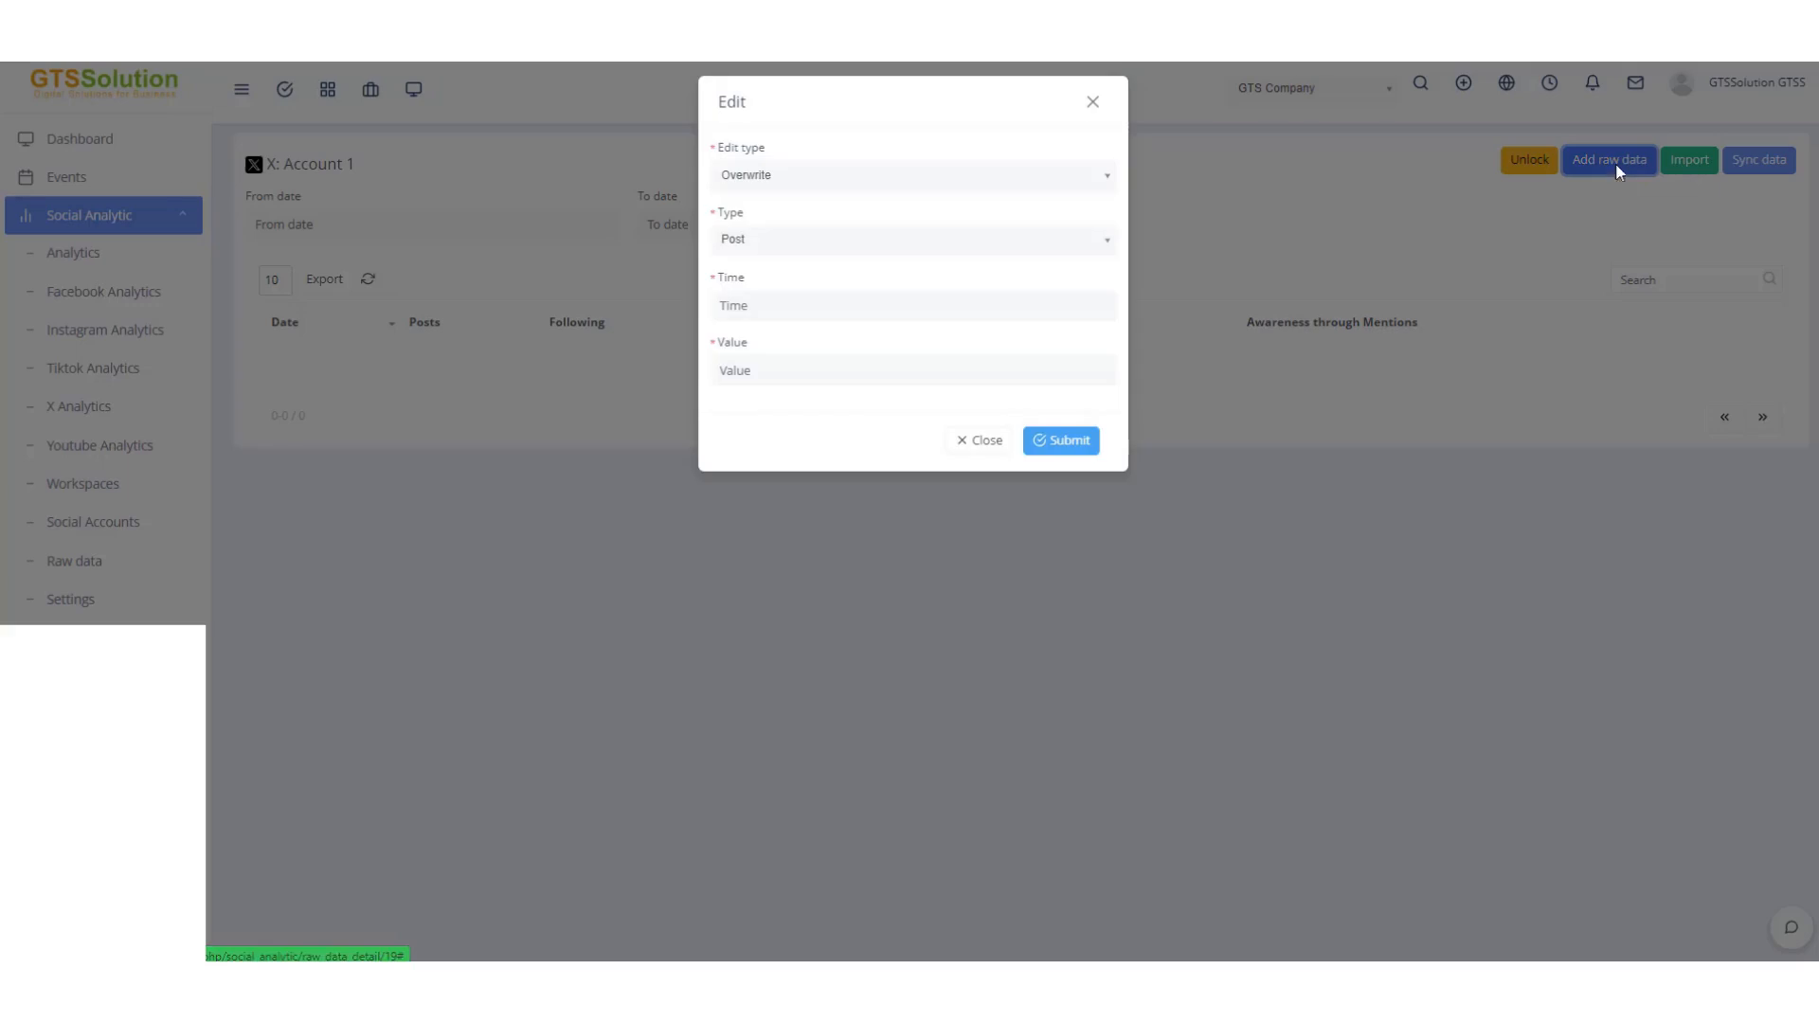
click(799, 184)
click(767, 252)
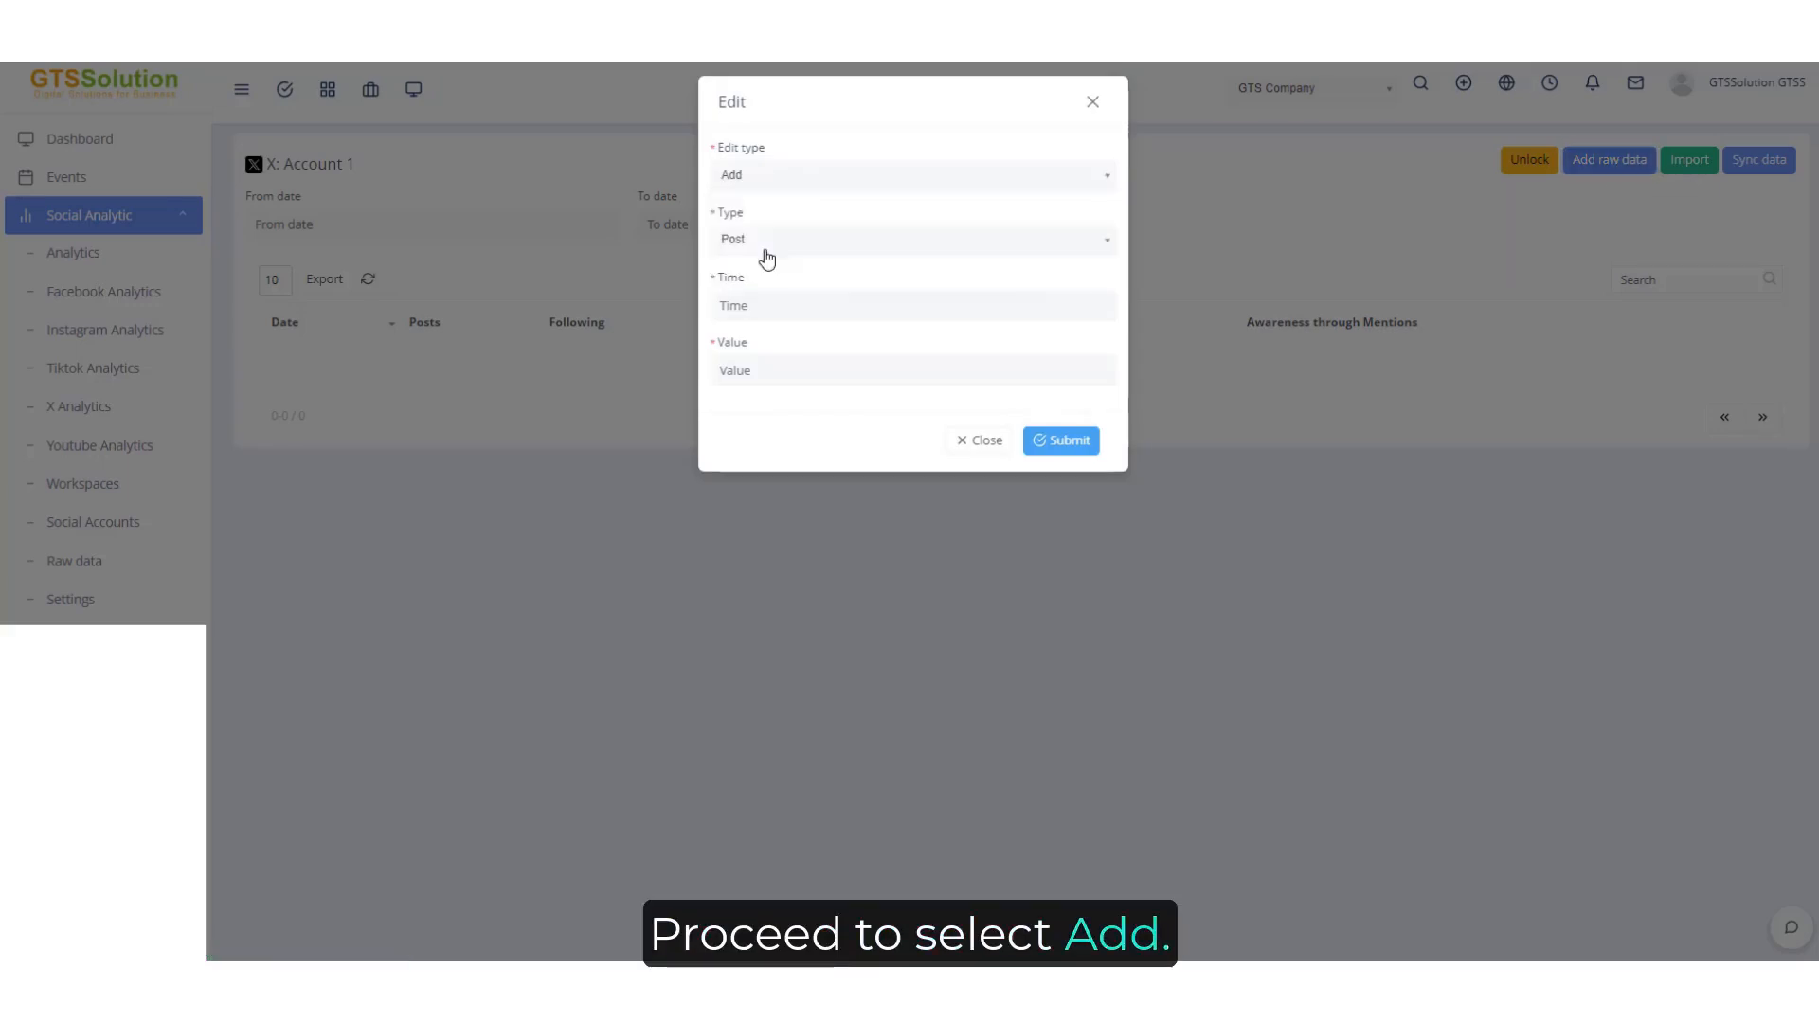
click(769, 242)
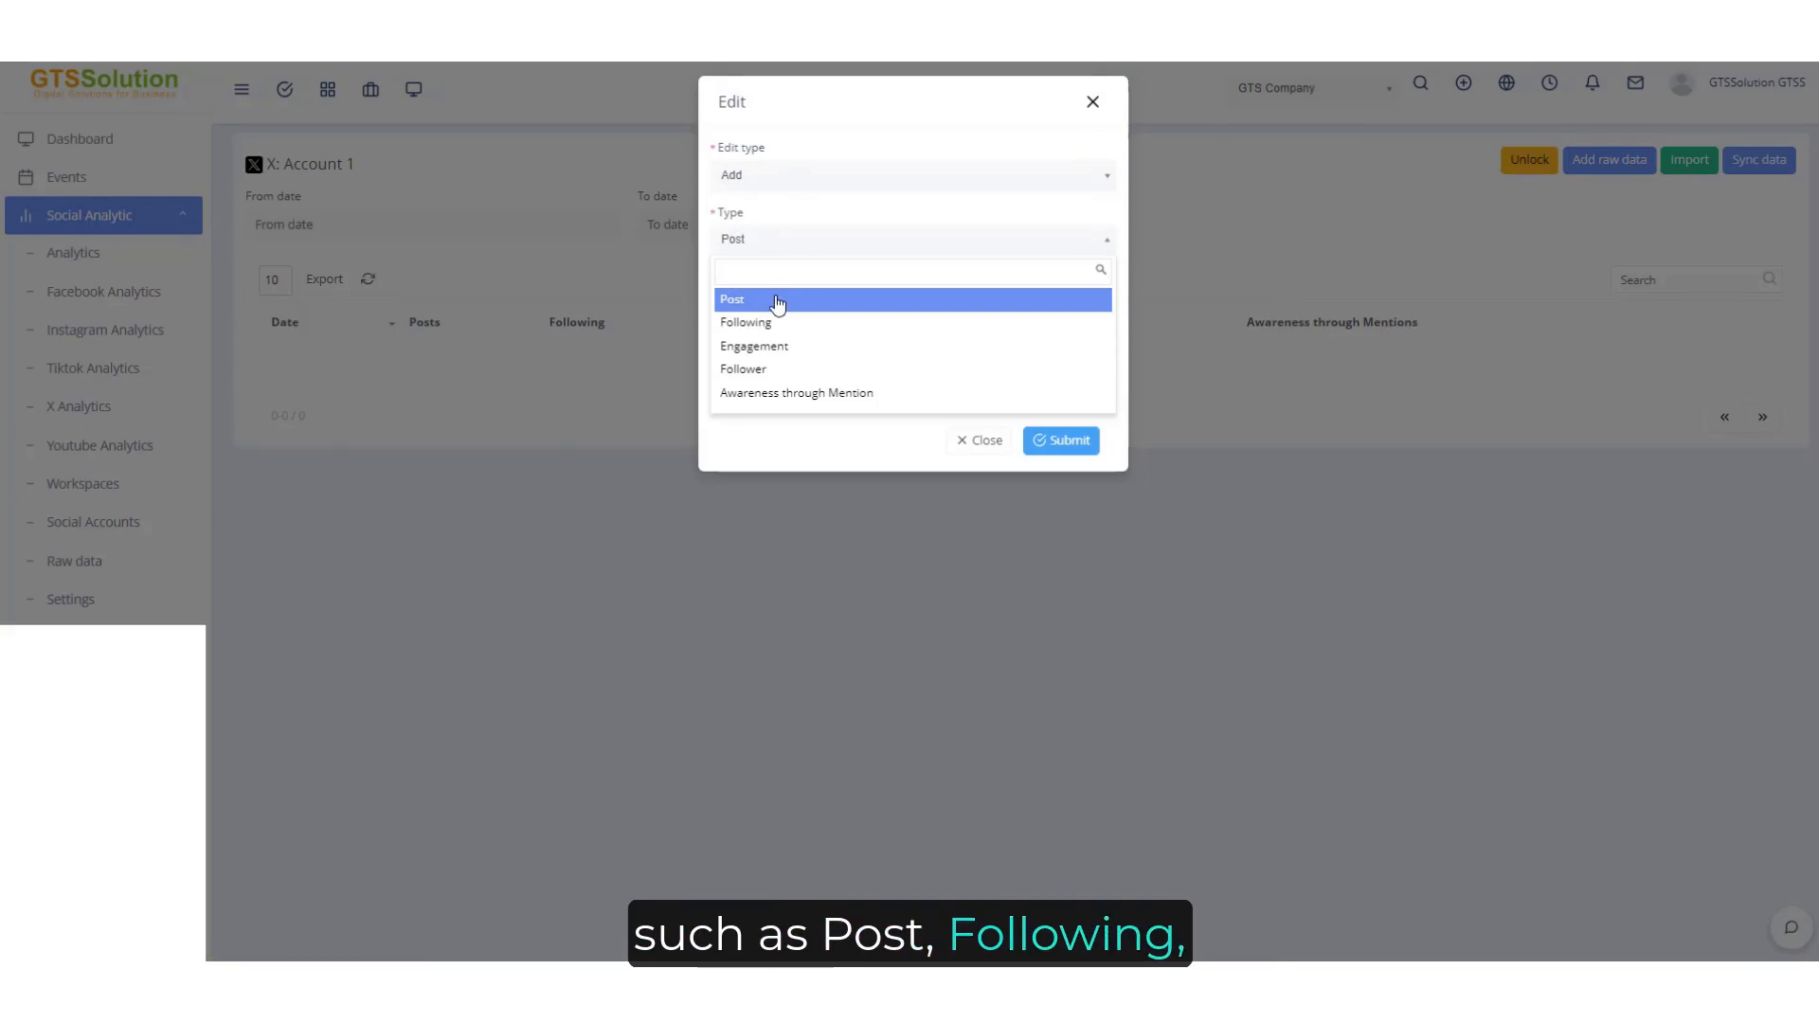
click(777, 301)
click(770, 243)
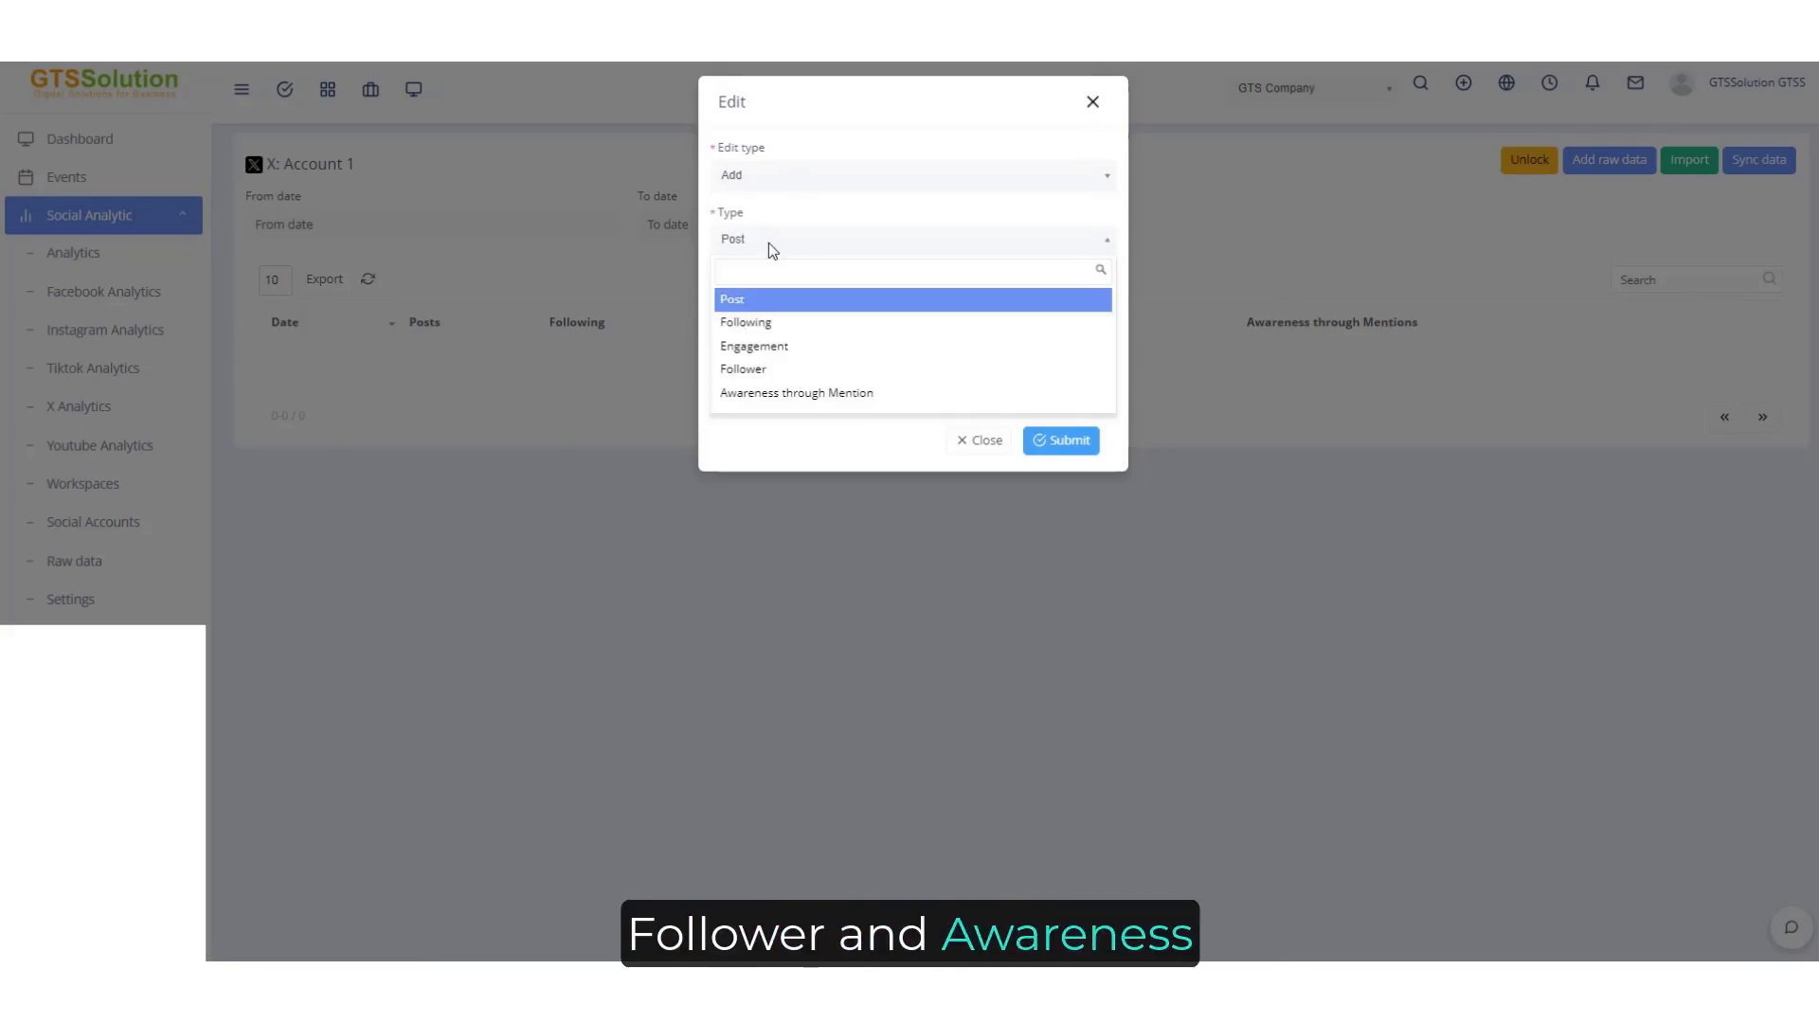
click(769, 242)
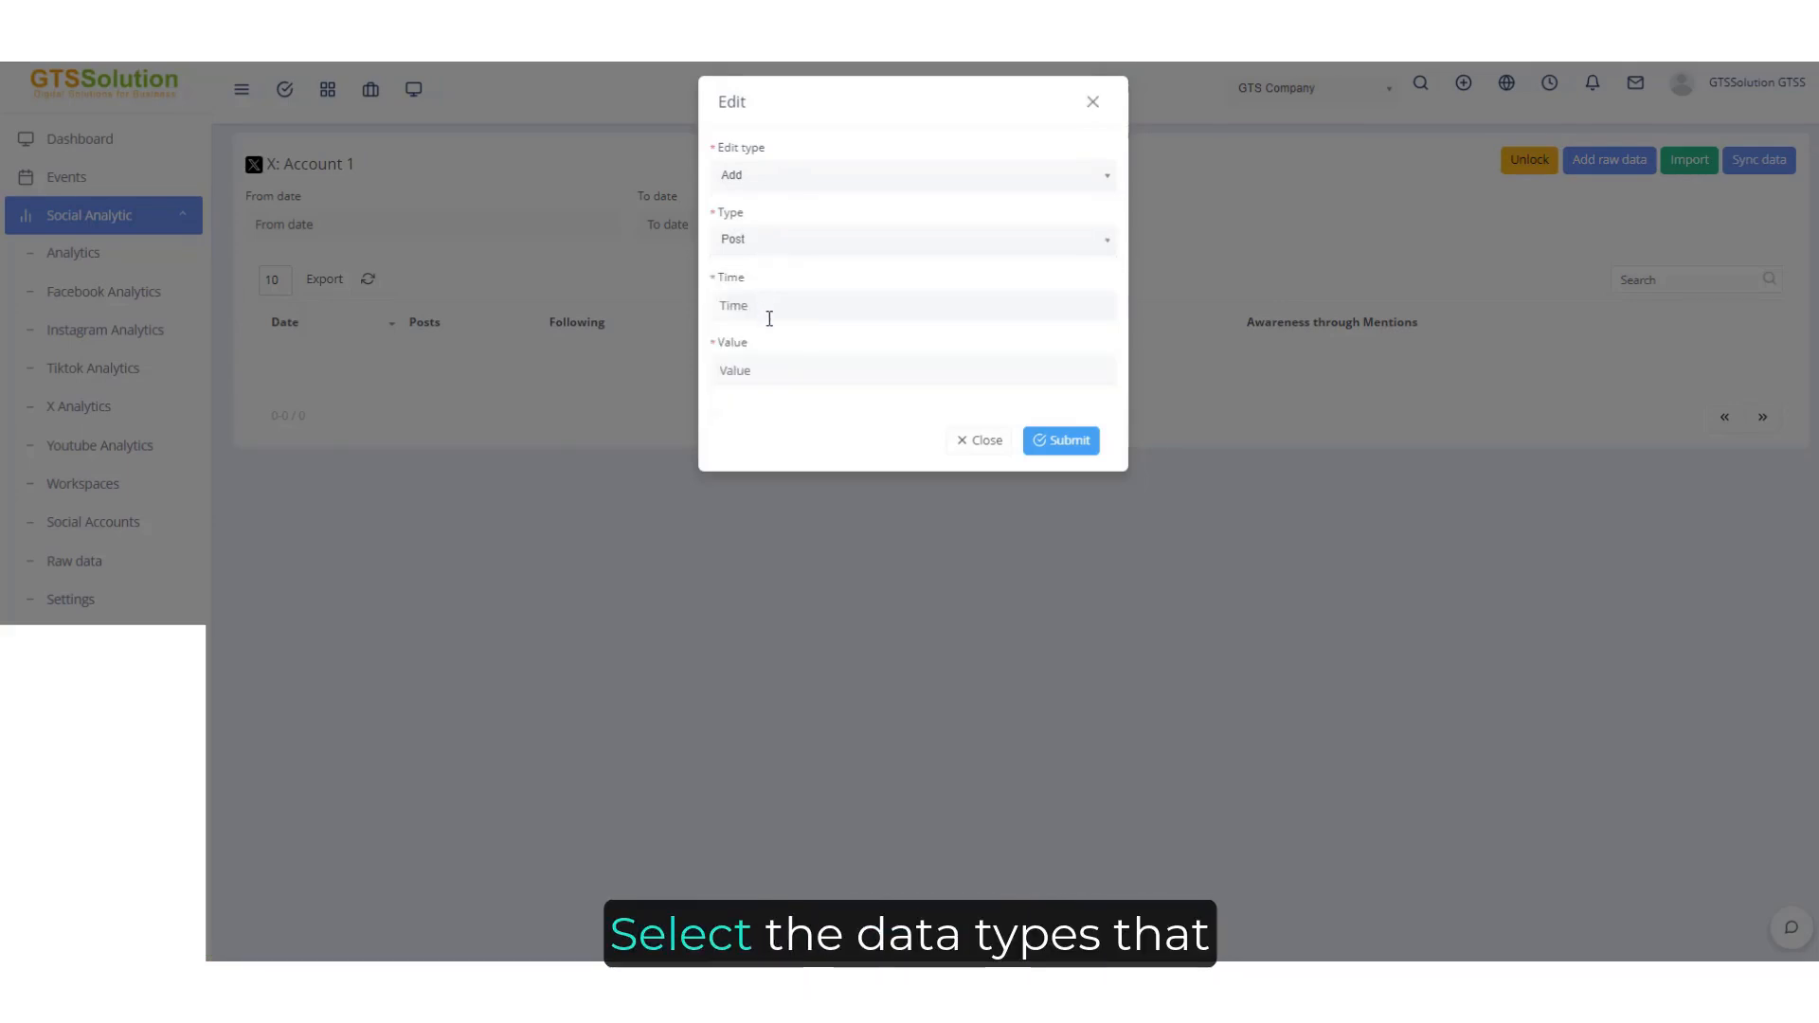
click(767, 307)
click(882, 147)
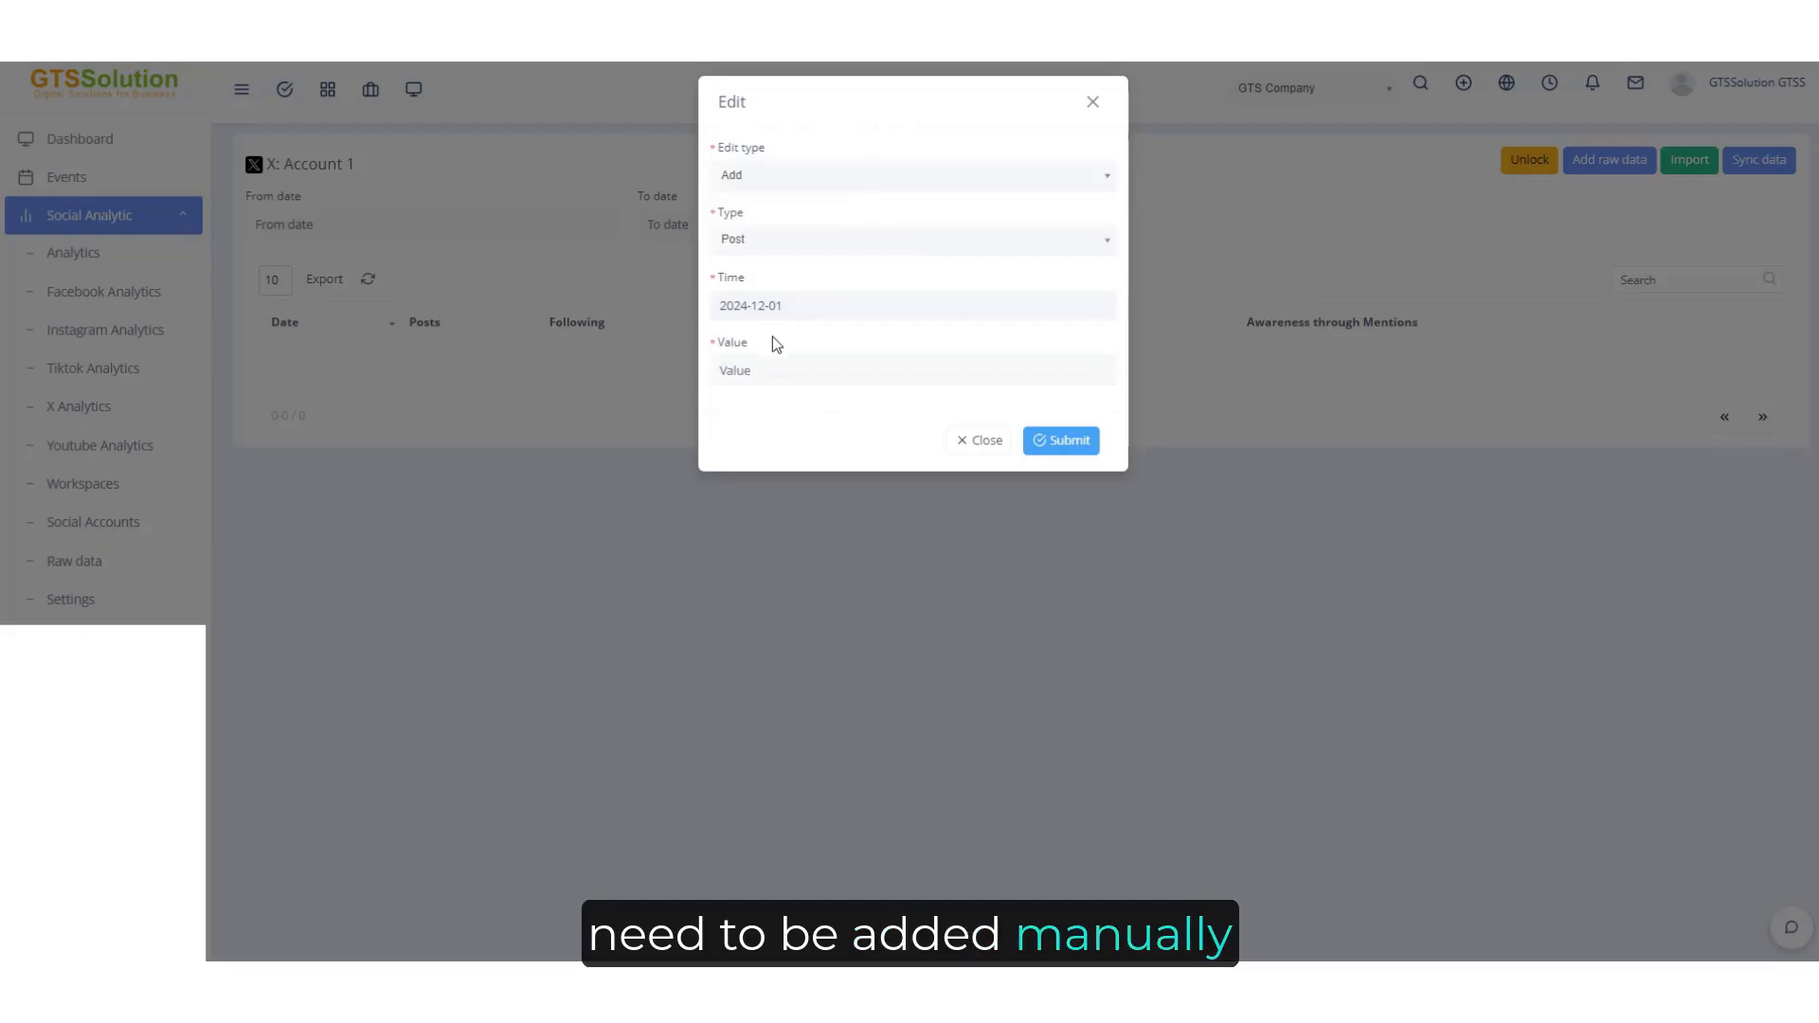
click(780, 370)
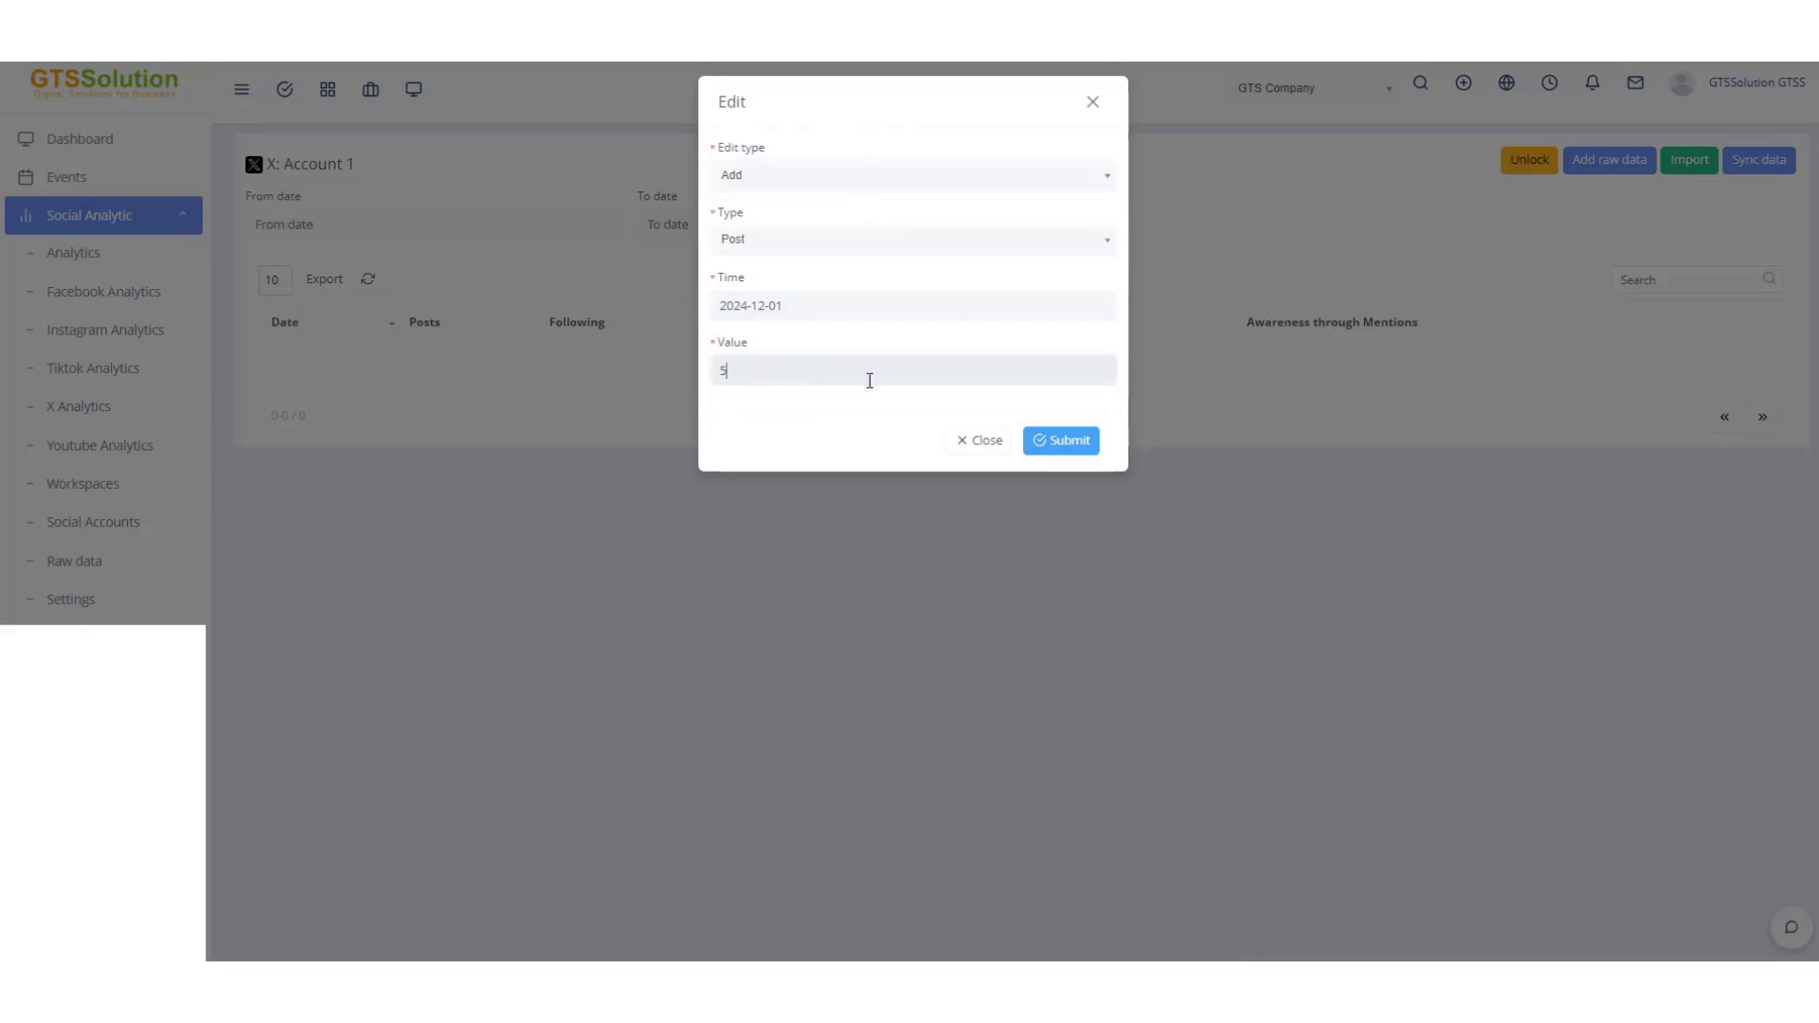
key(Return)
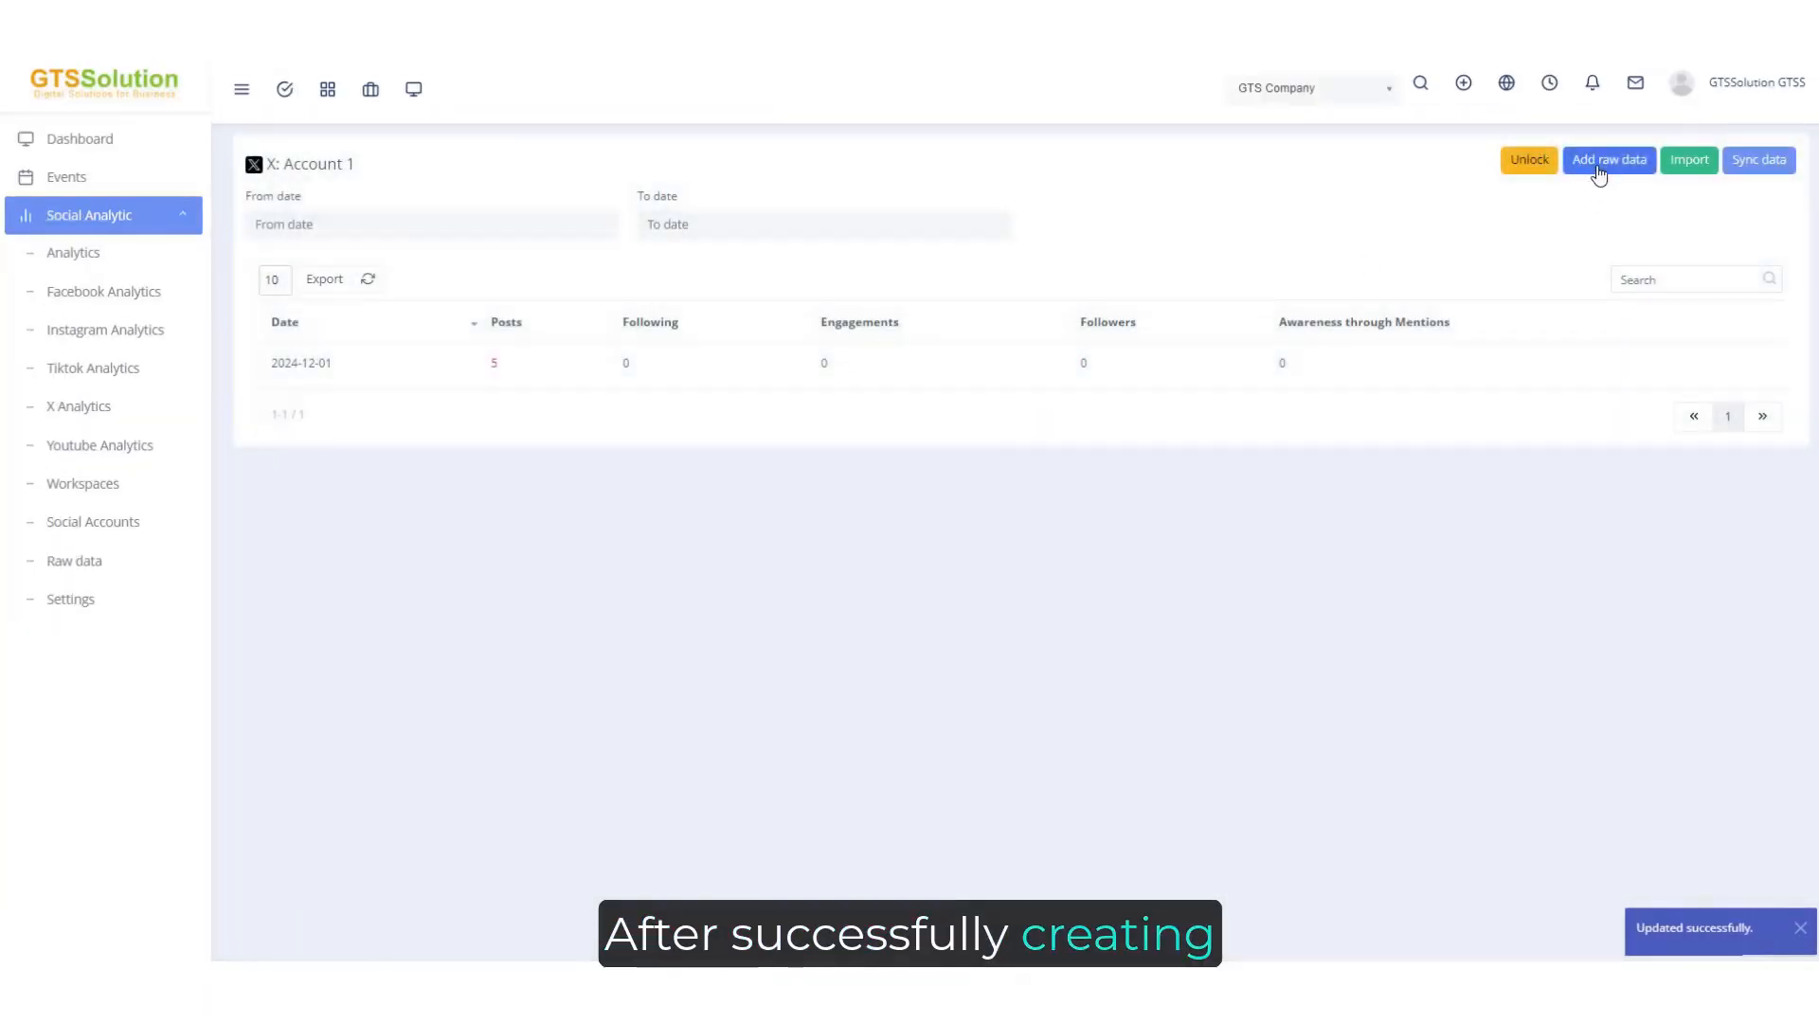
Add an Engagement raw data entry with edit type Add, date 2024-12-01, value 2000 and engagement Like.
click(1600, 162)
click(803, 178)
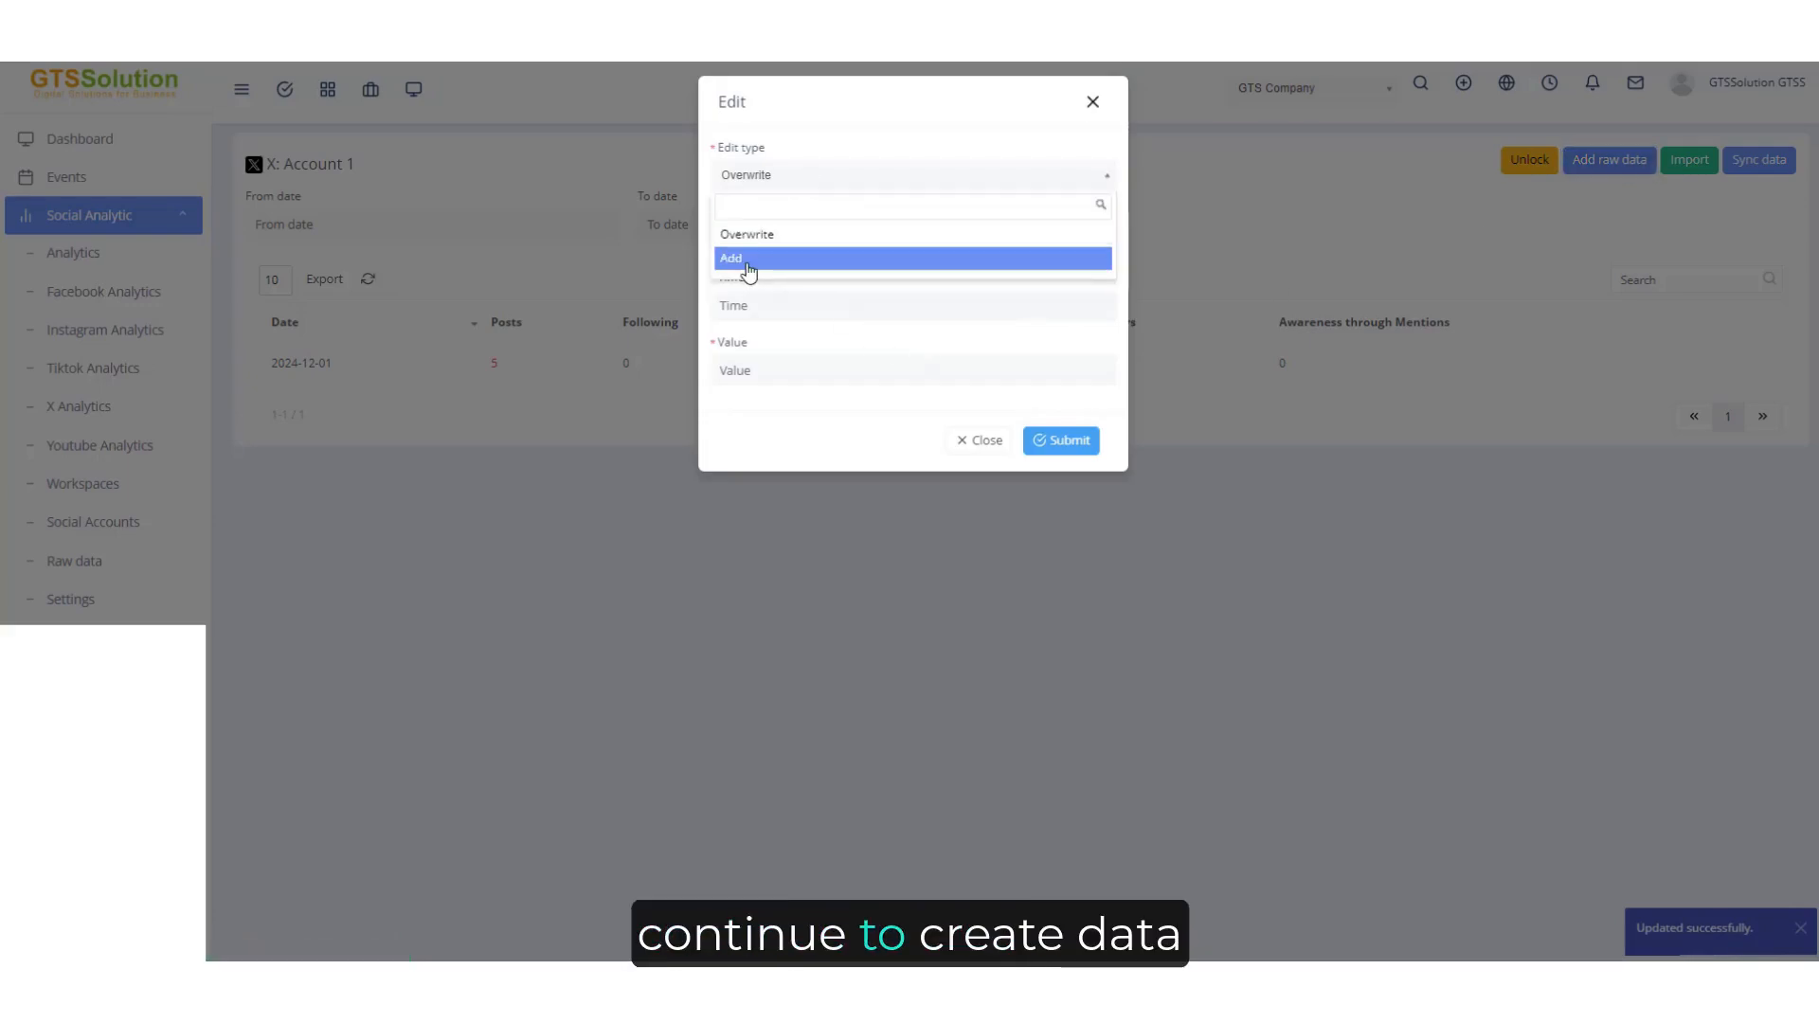
click(748, 260)
click(759, 239)
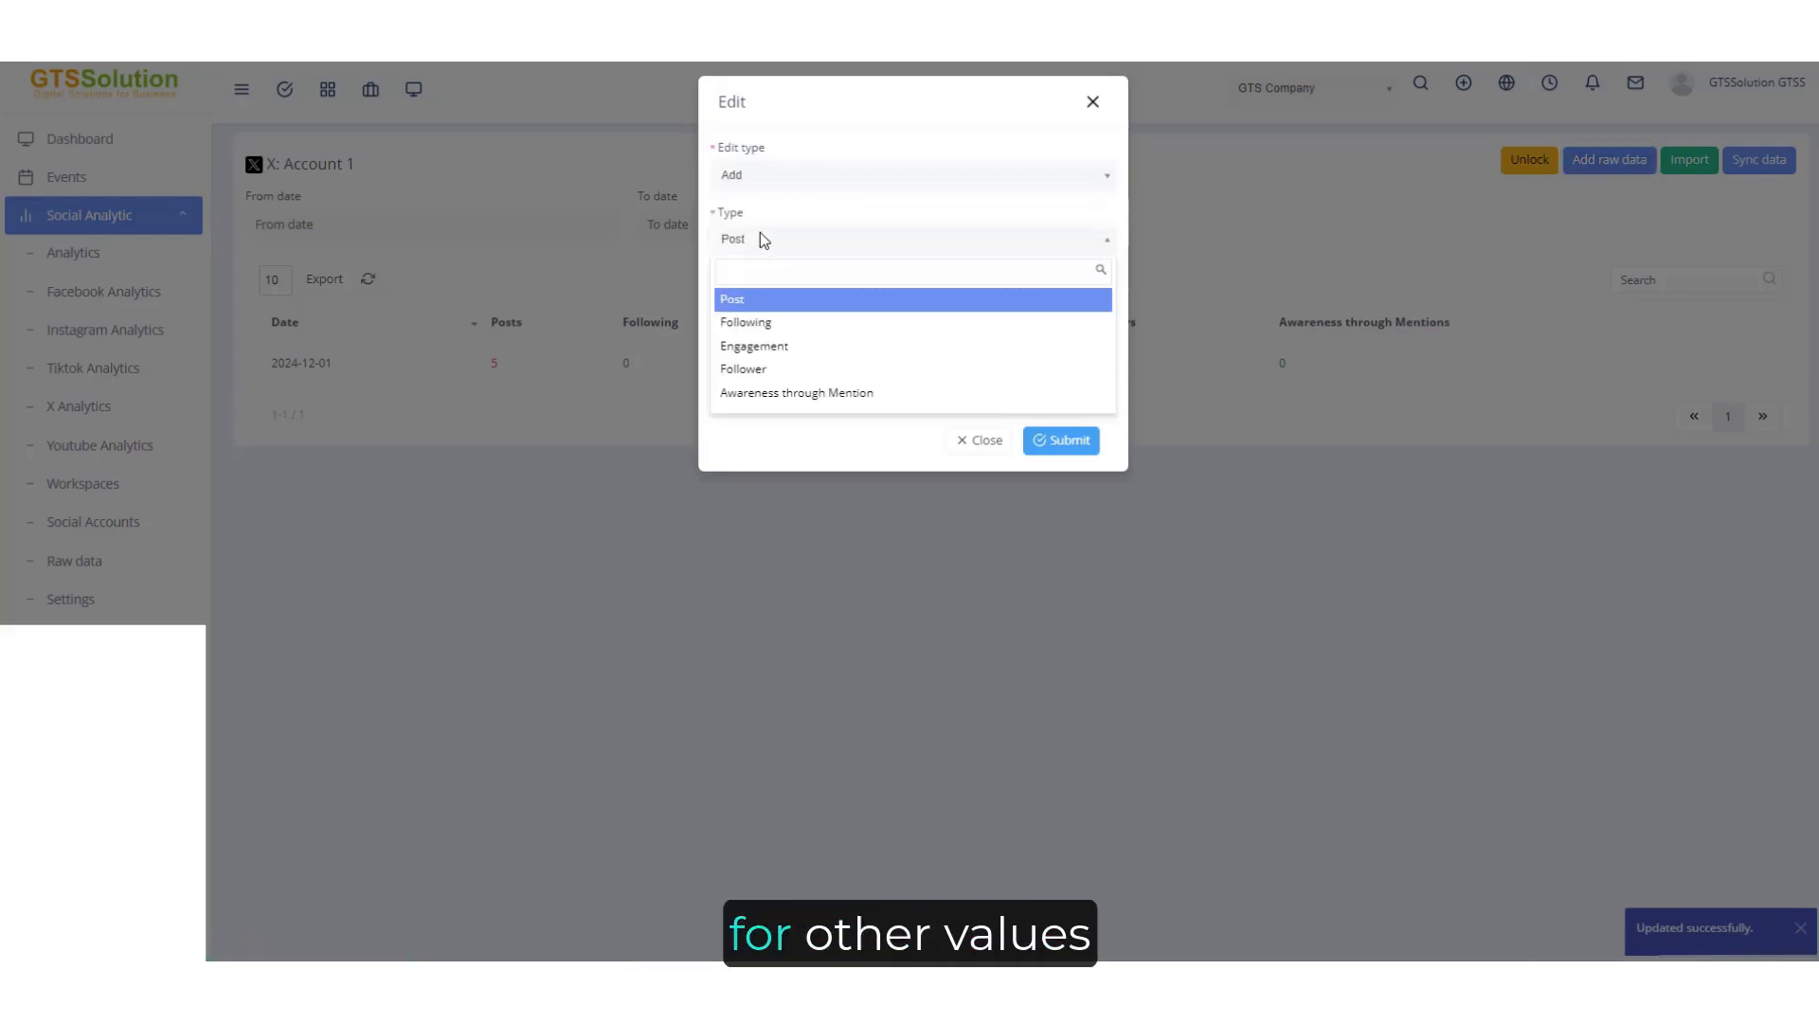
click(758, 346)
click(766, 313)
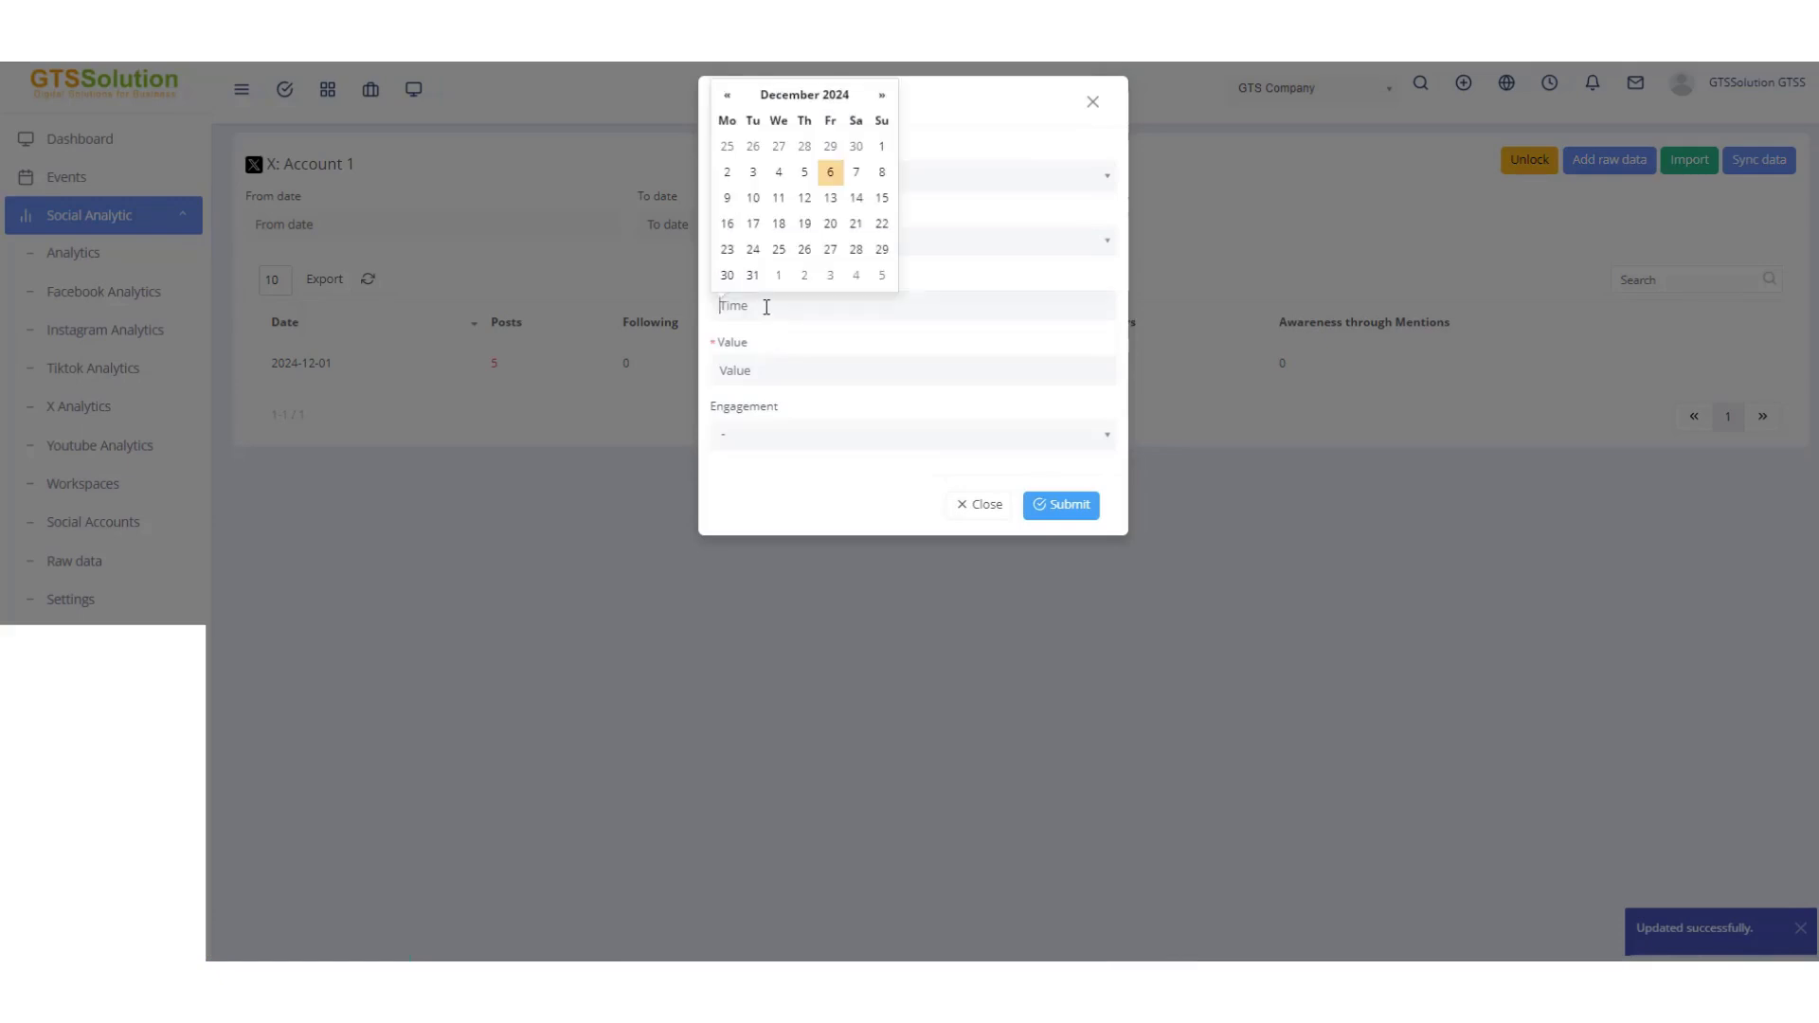
click(829, 176)
click(780, 372)
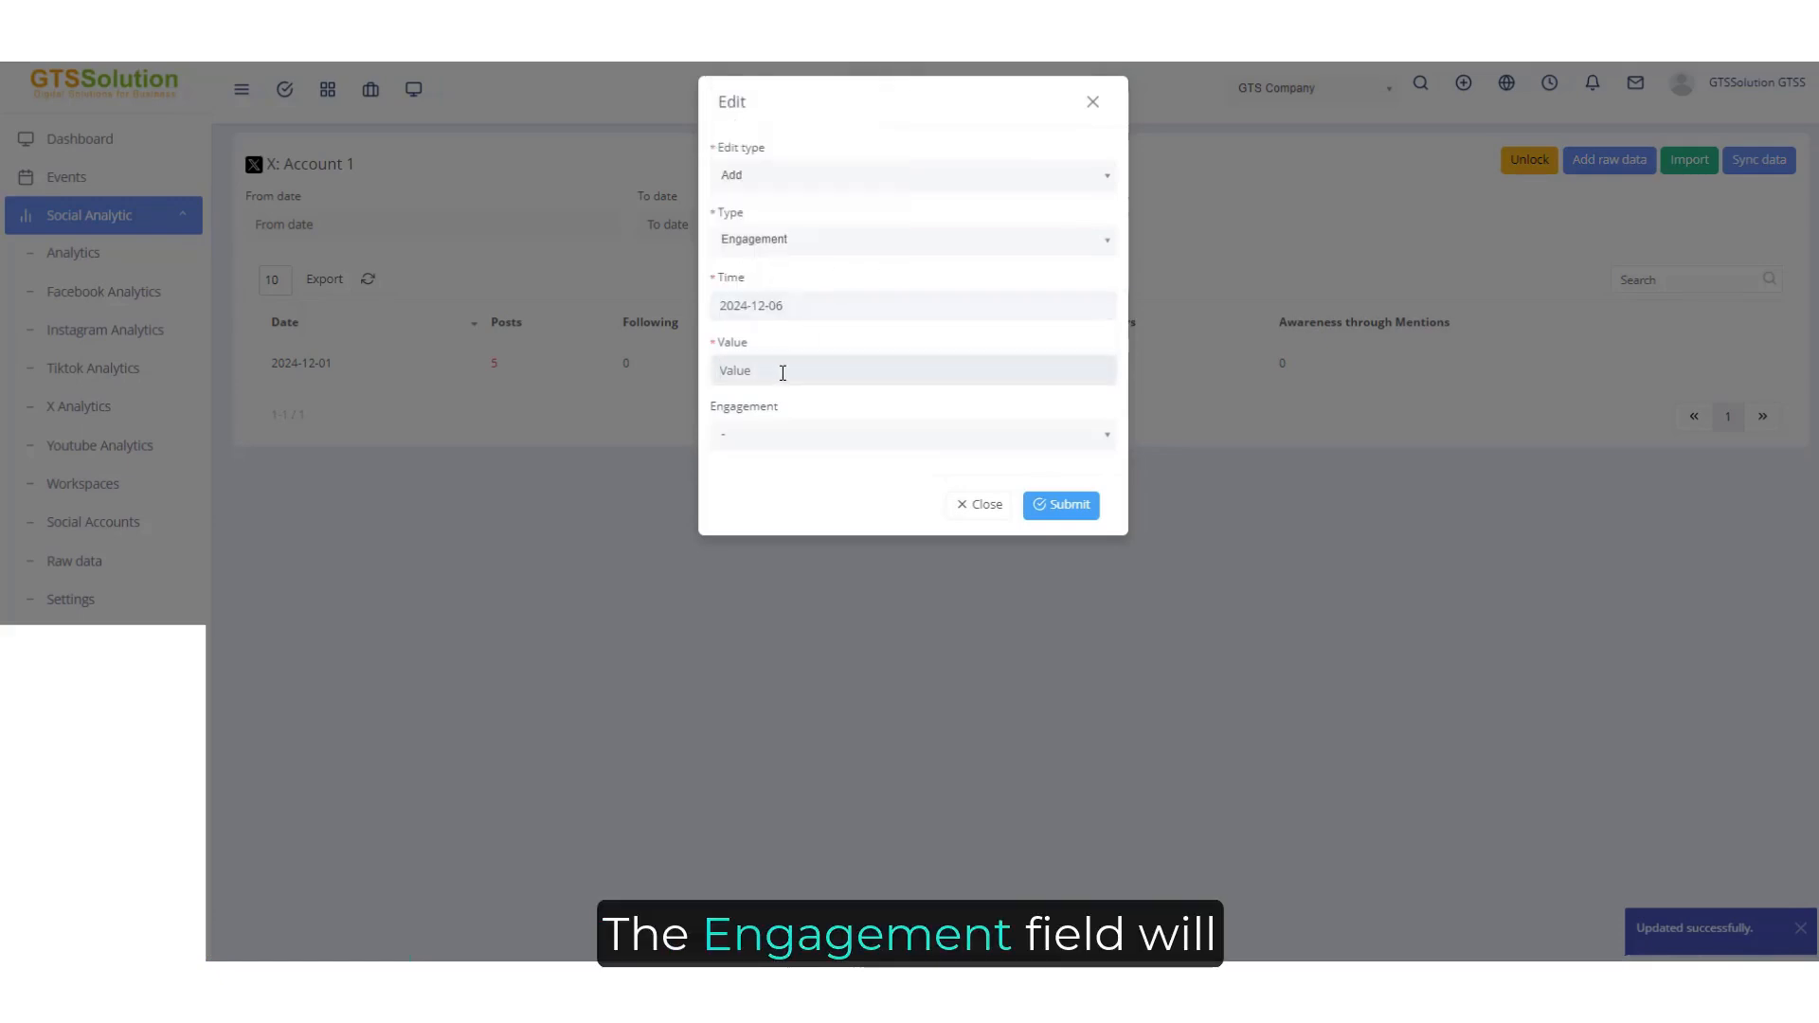
click(784, 304)
click(875, 154)
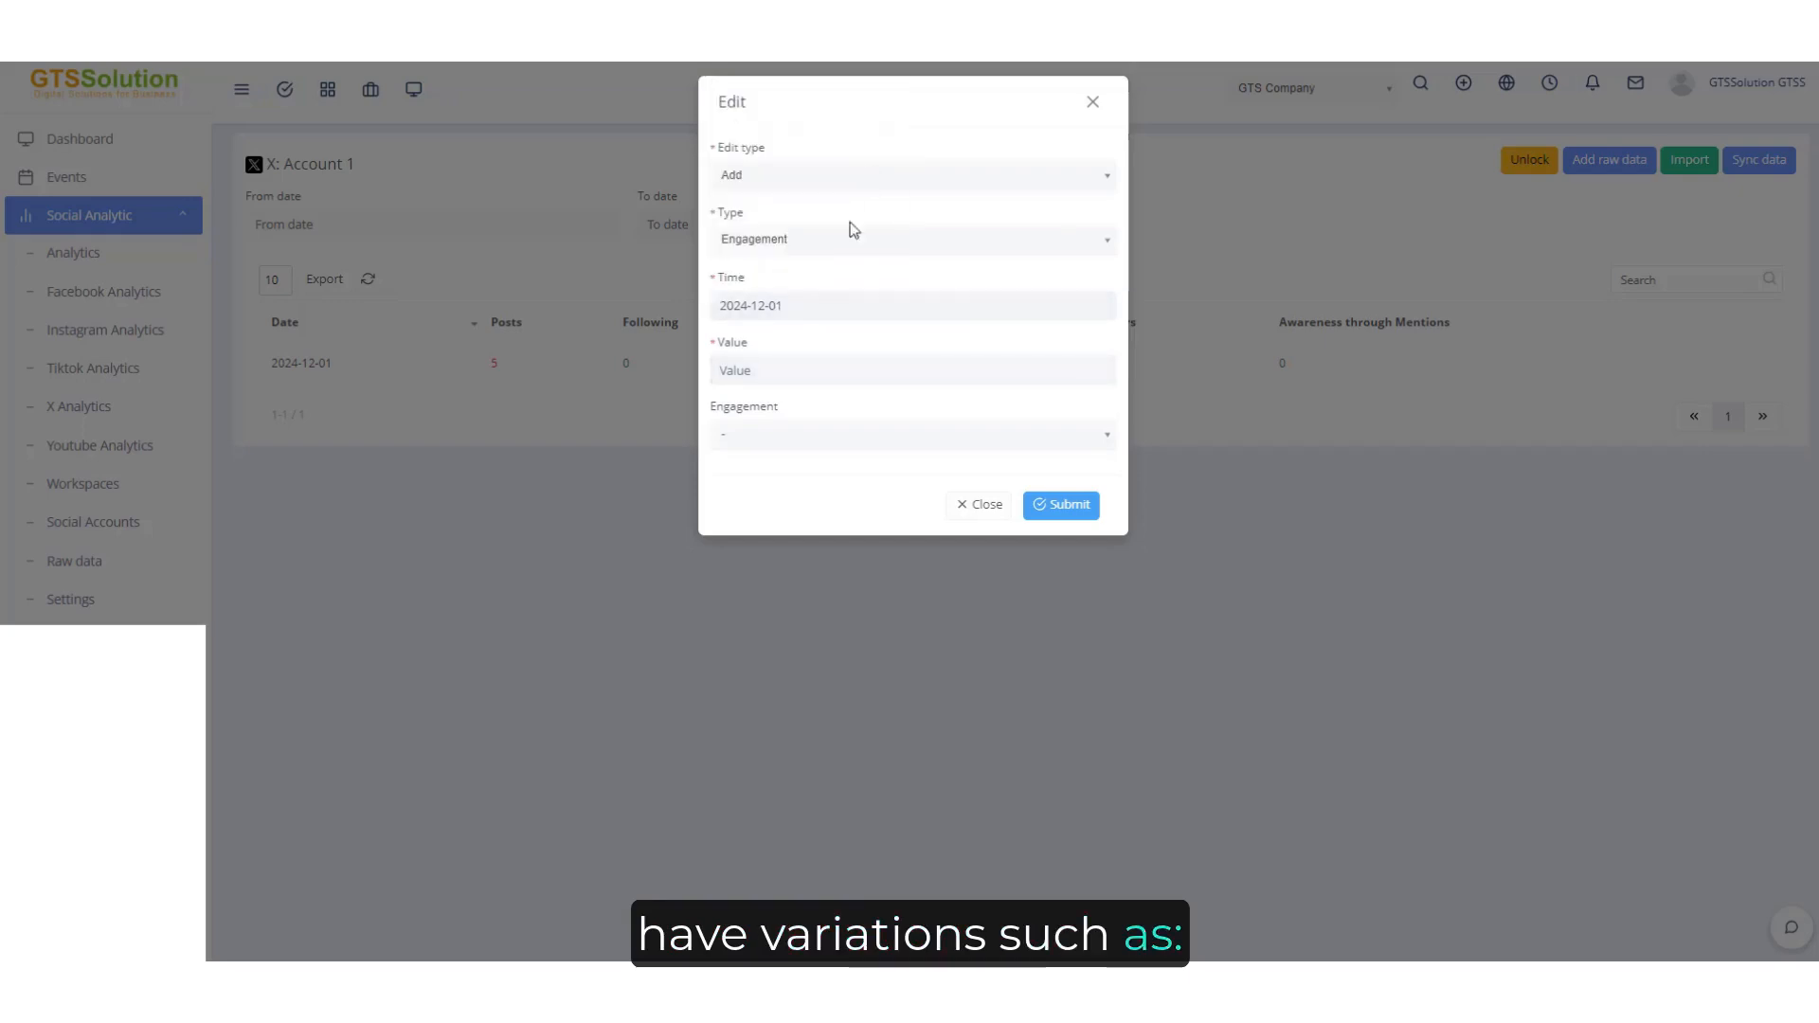
click(789, 377)
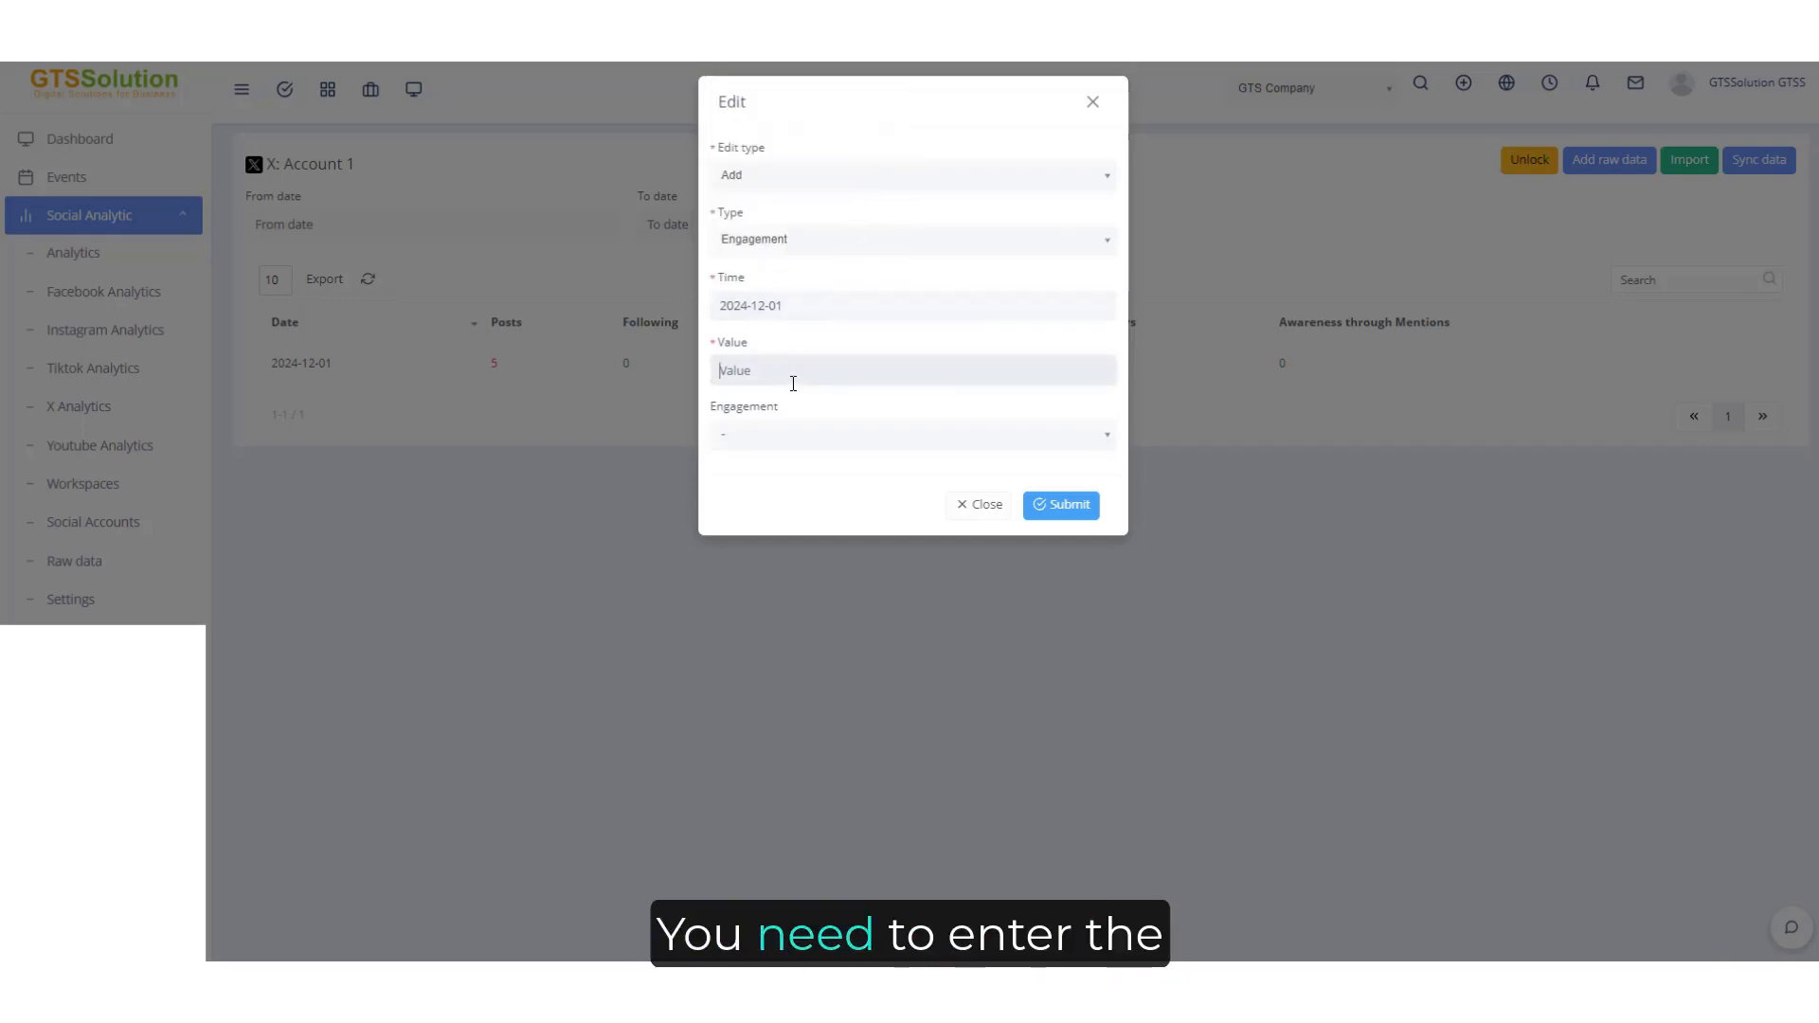
text(2000)
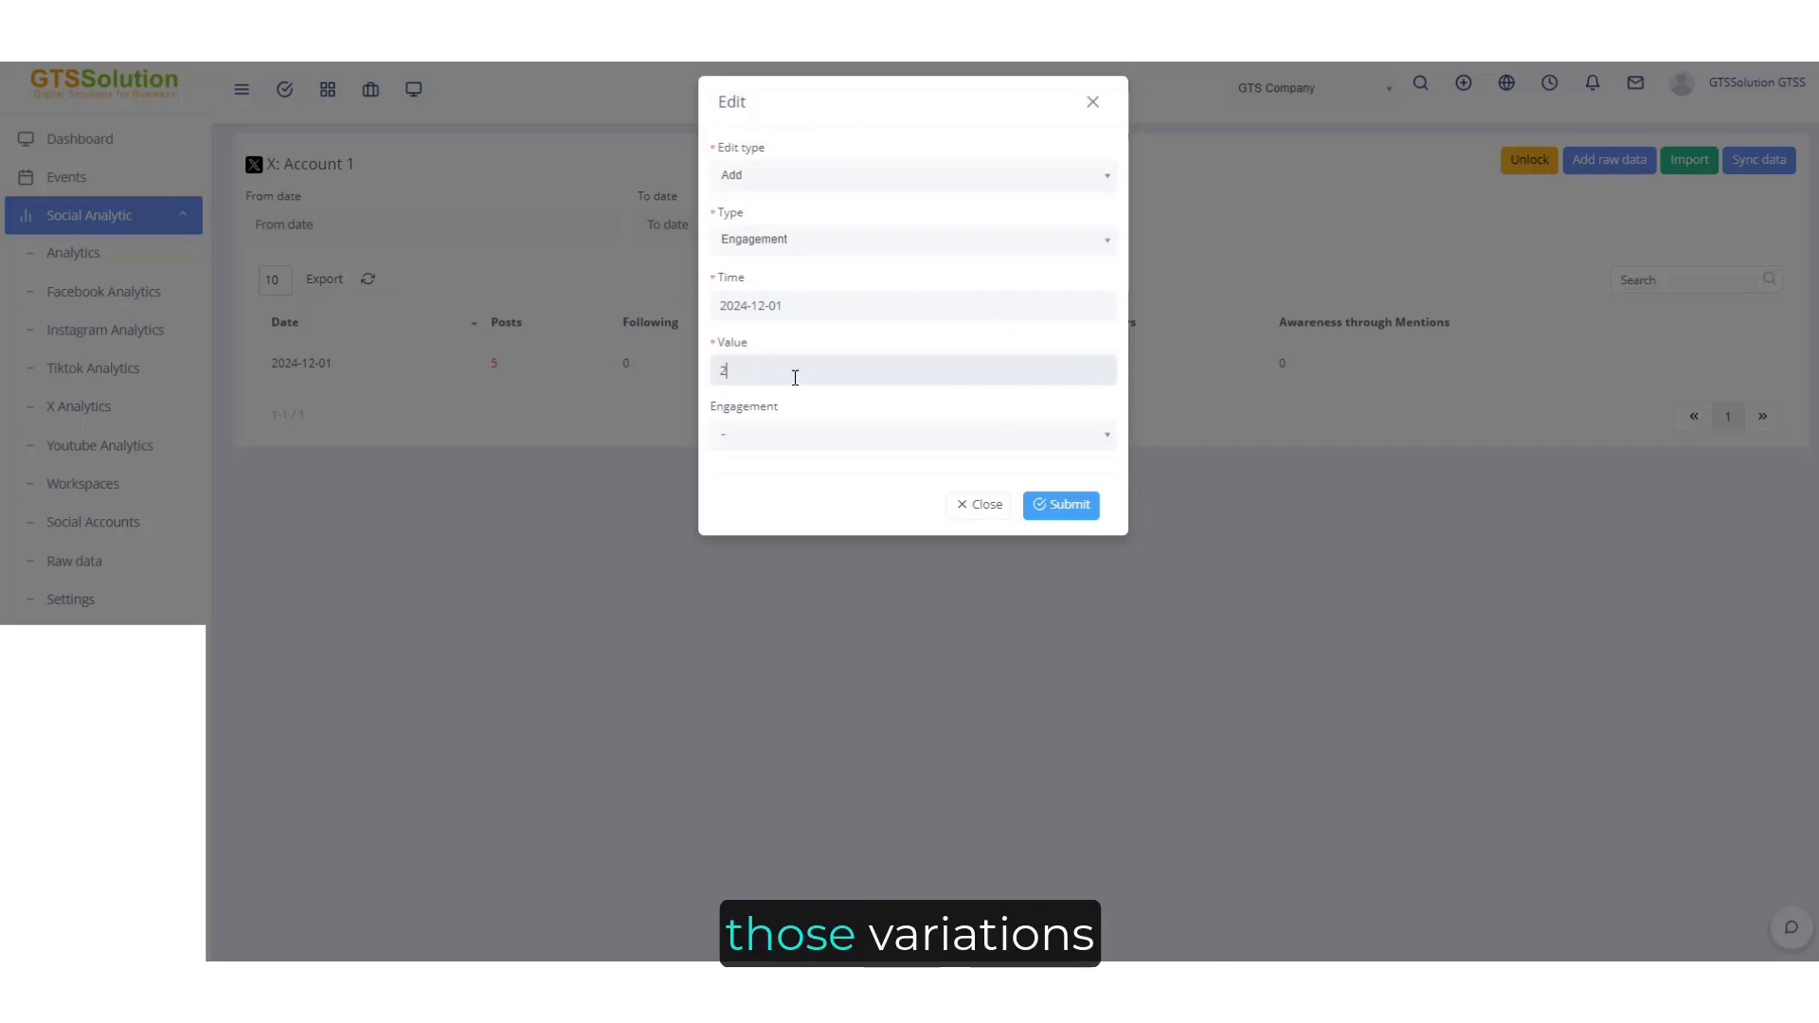
click(782, 436)
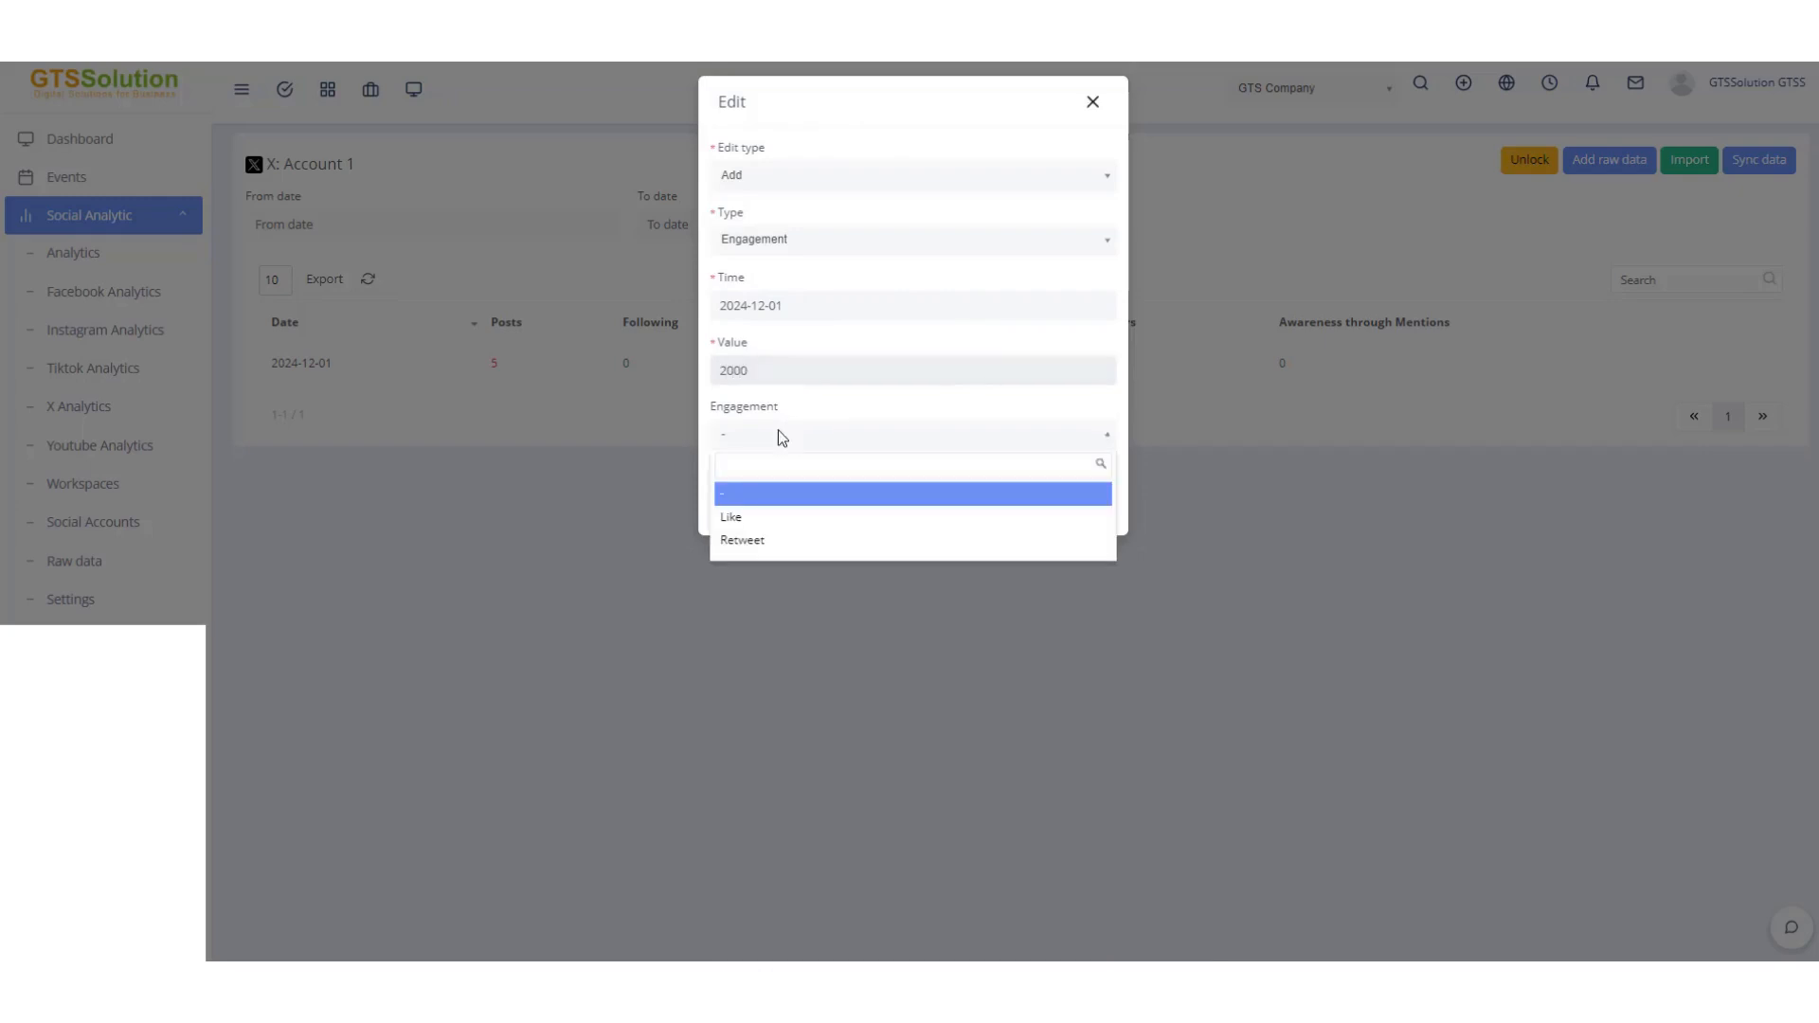
click(759, 516)
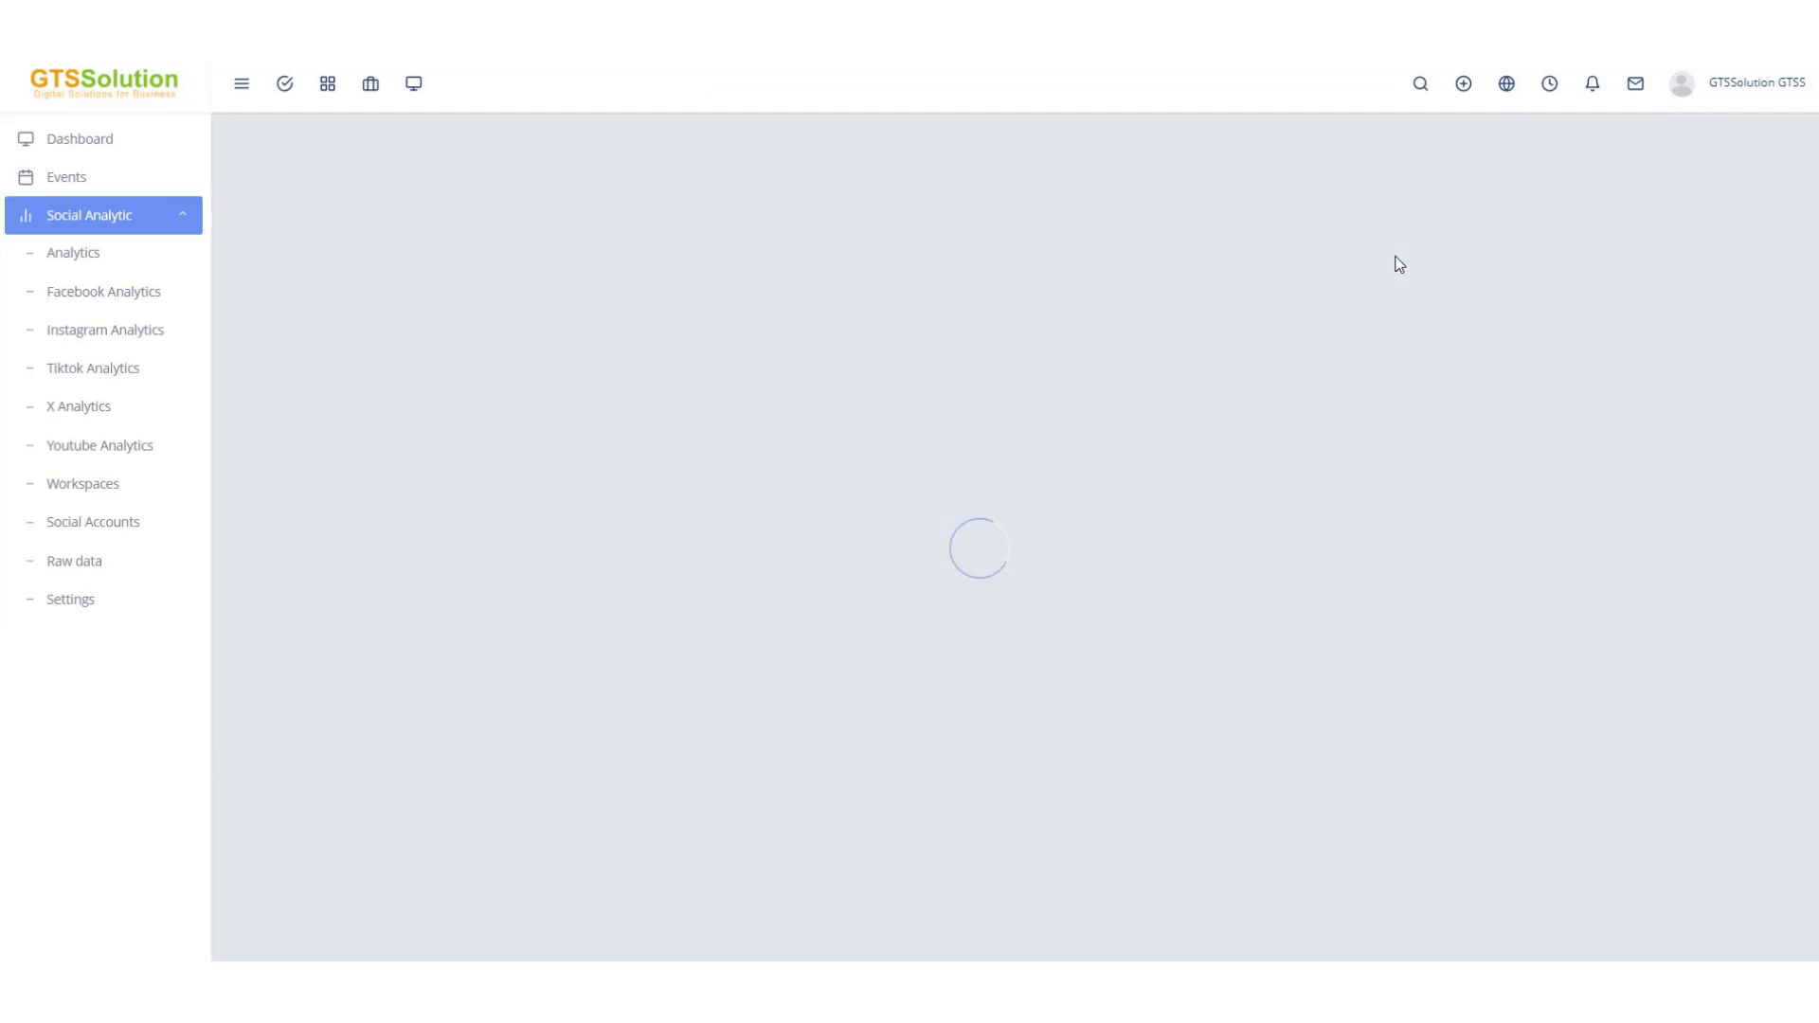
Add a Follower raw data entry with edit type Overwrite, date 2024-12-01, value 10000 and gender Male.
click(1593, 169)
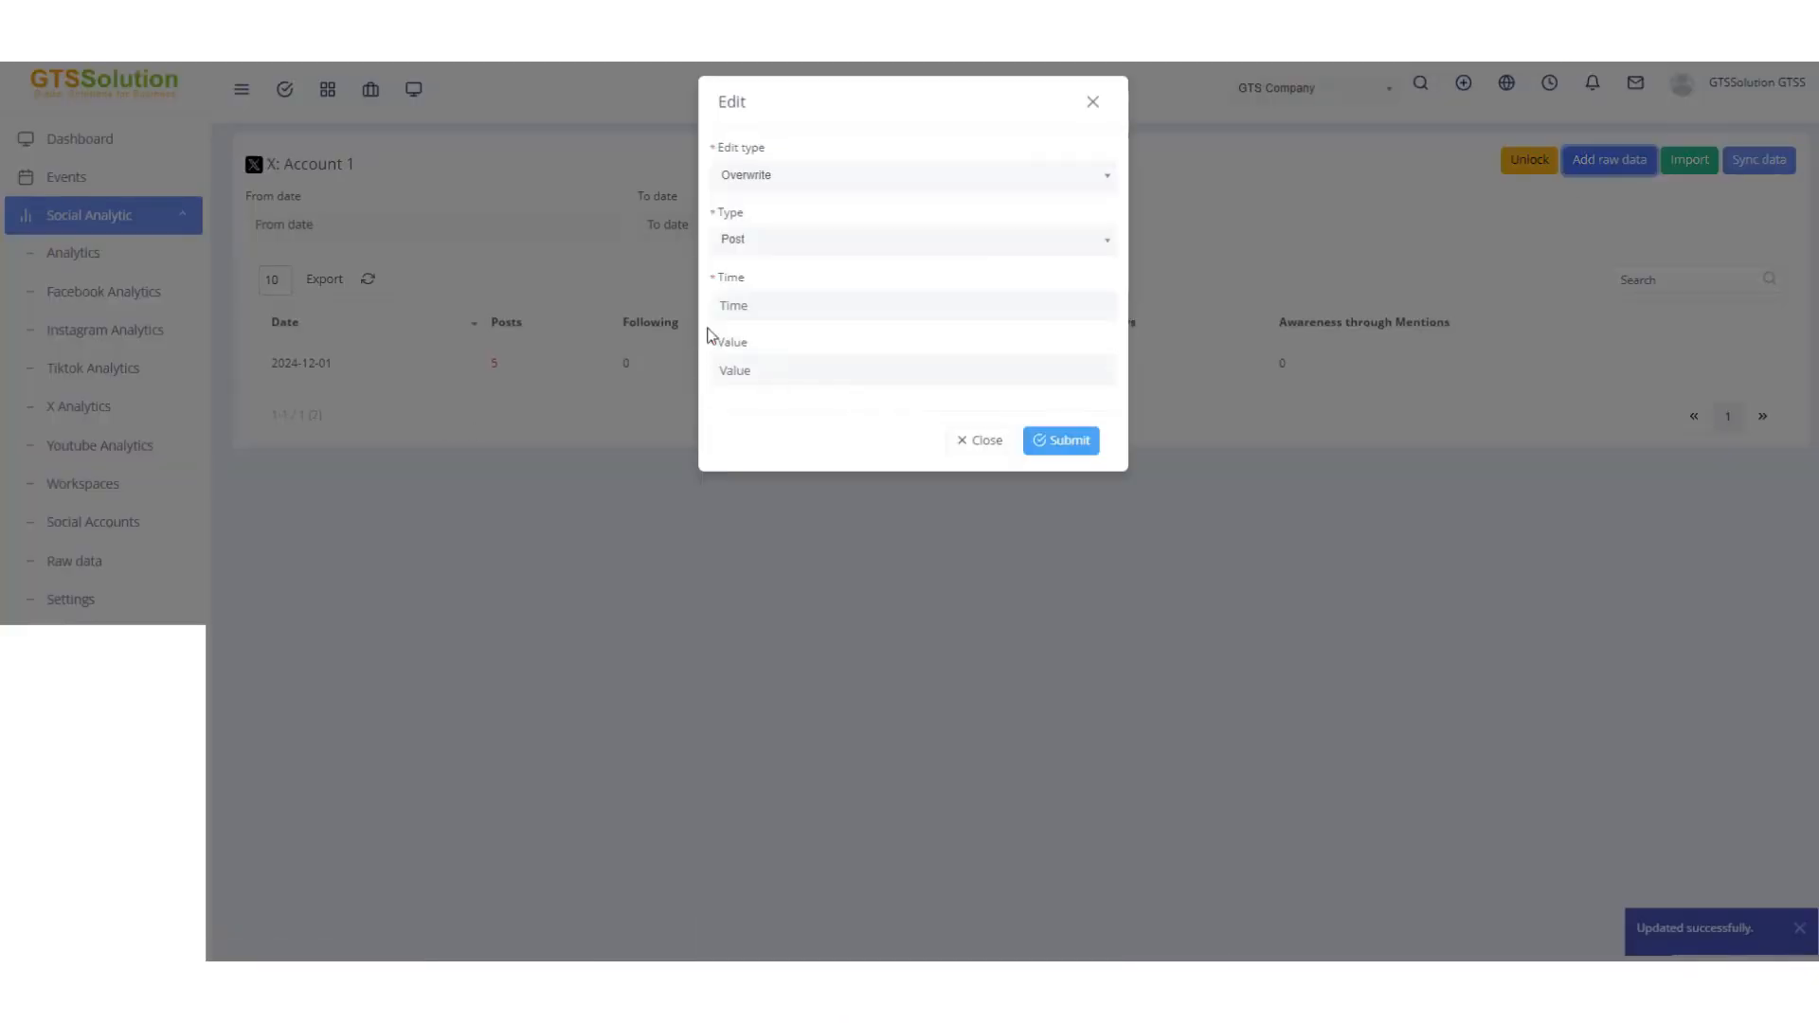
click(817, 240)
click(771, 370)
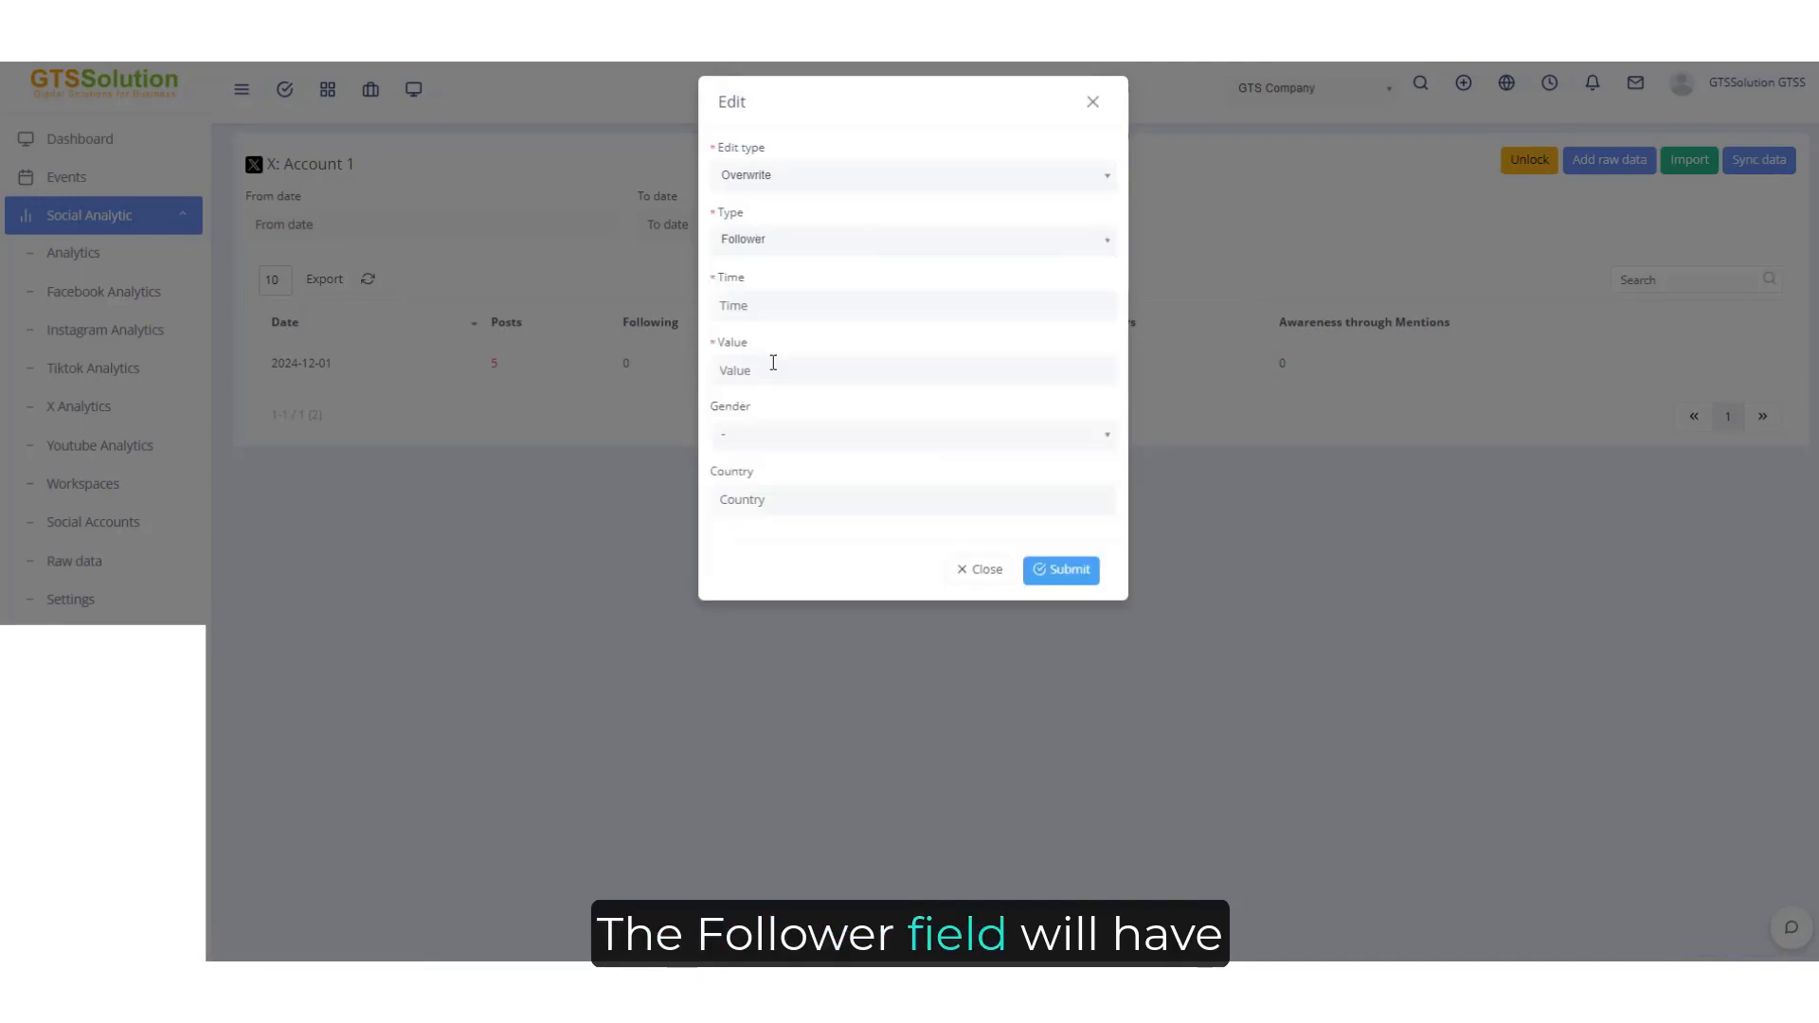
click(771, 305)
click(881, 147)
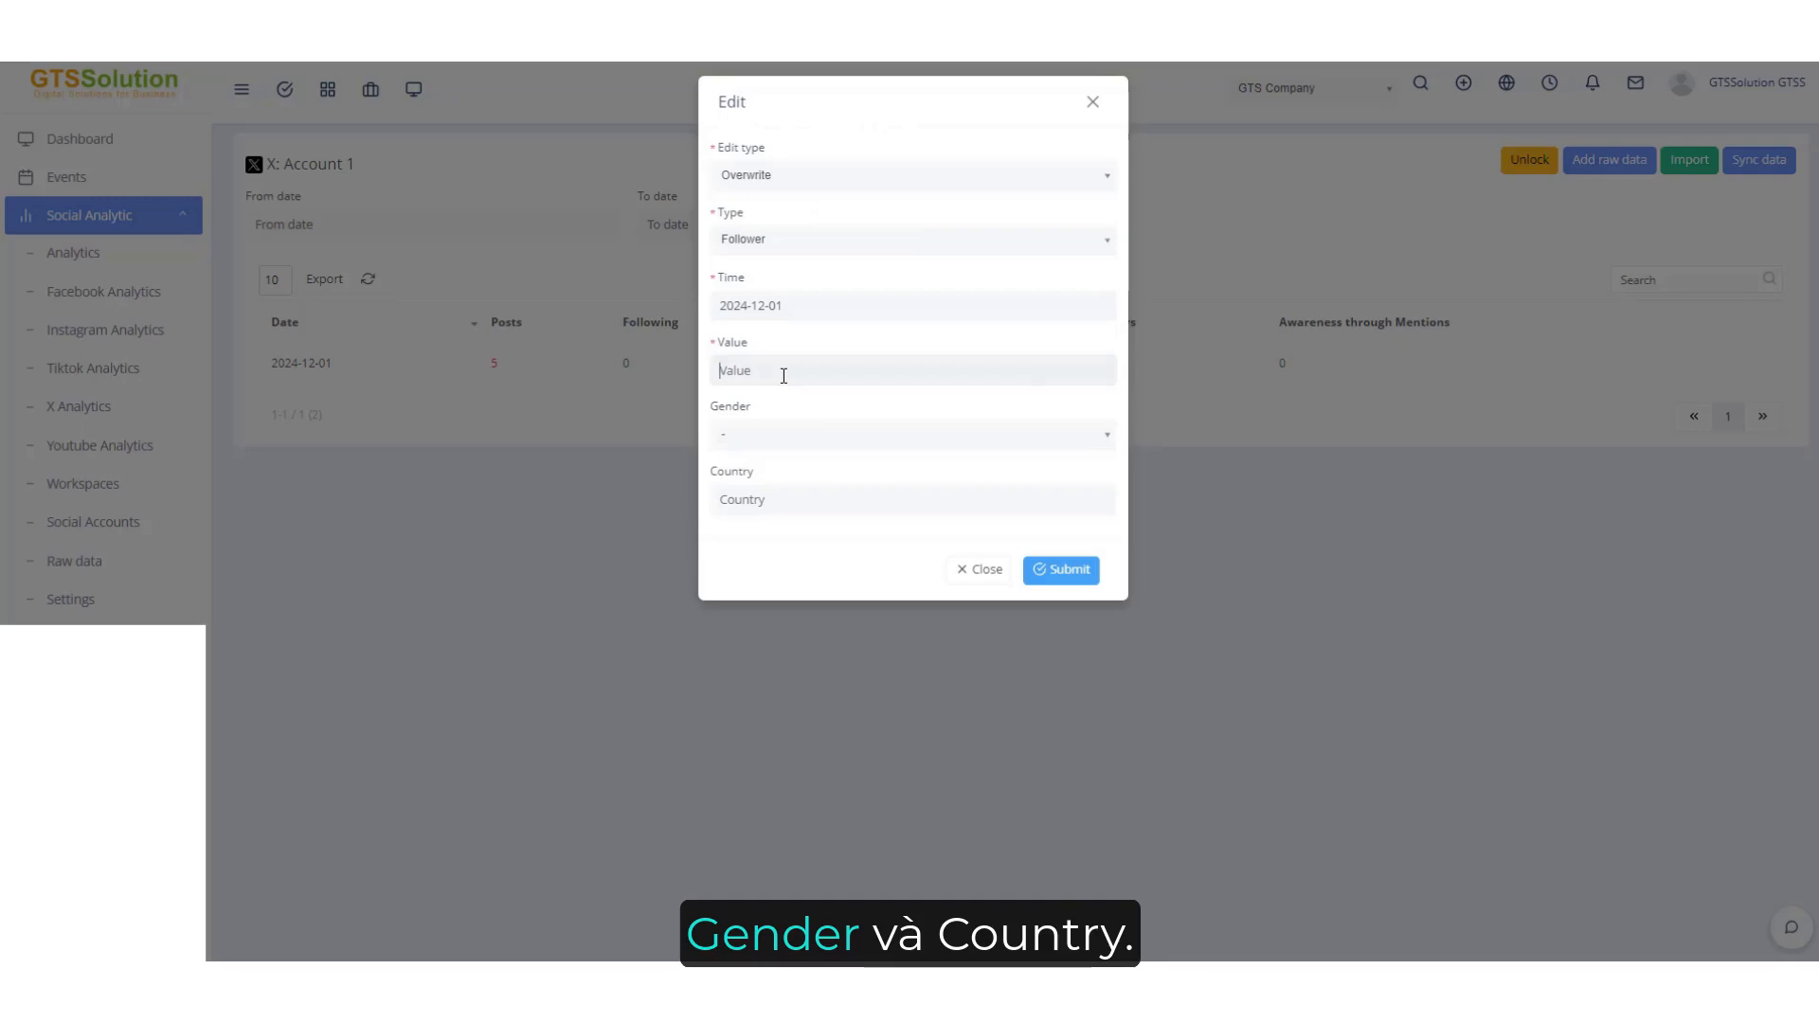
click(785, 376)
text(1)
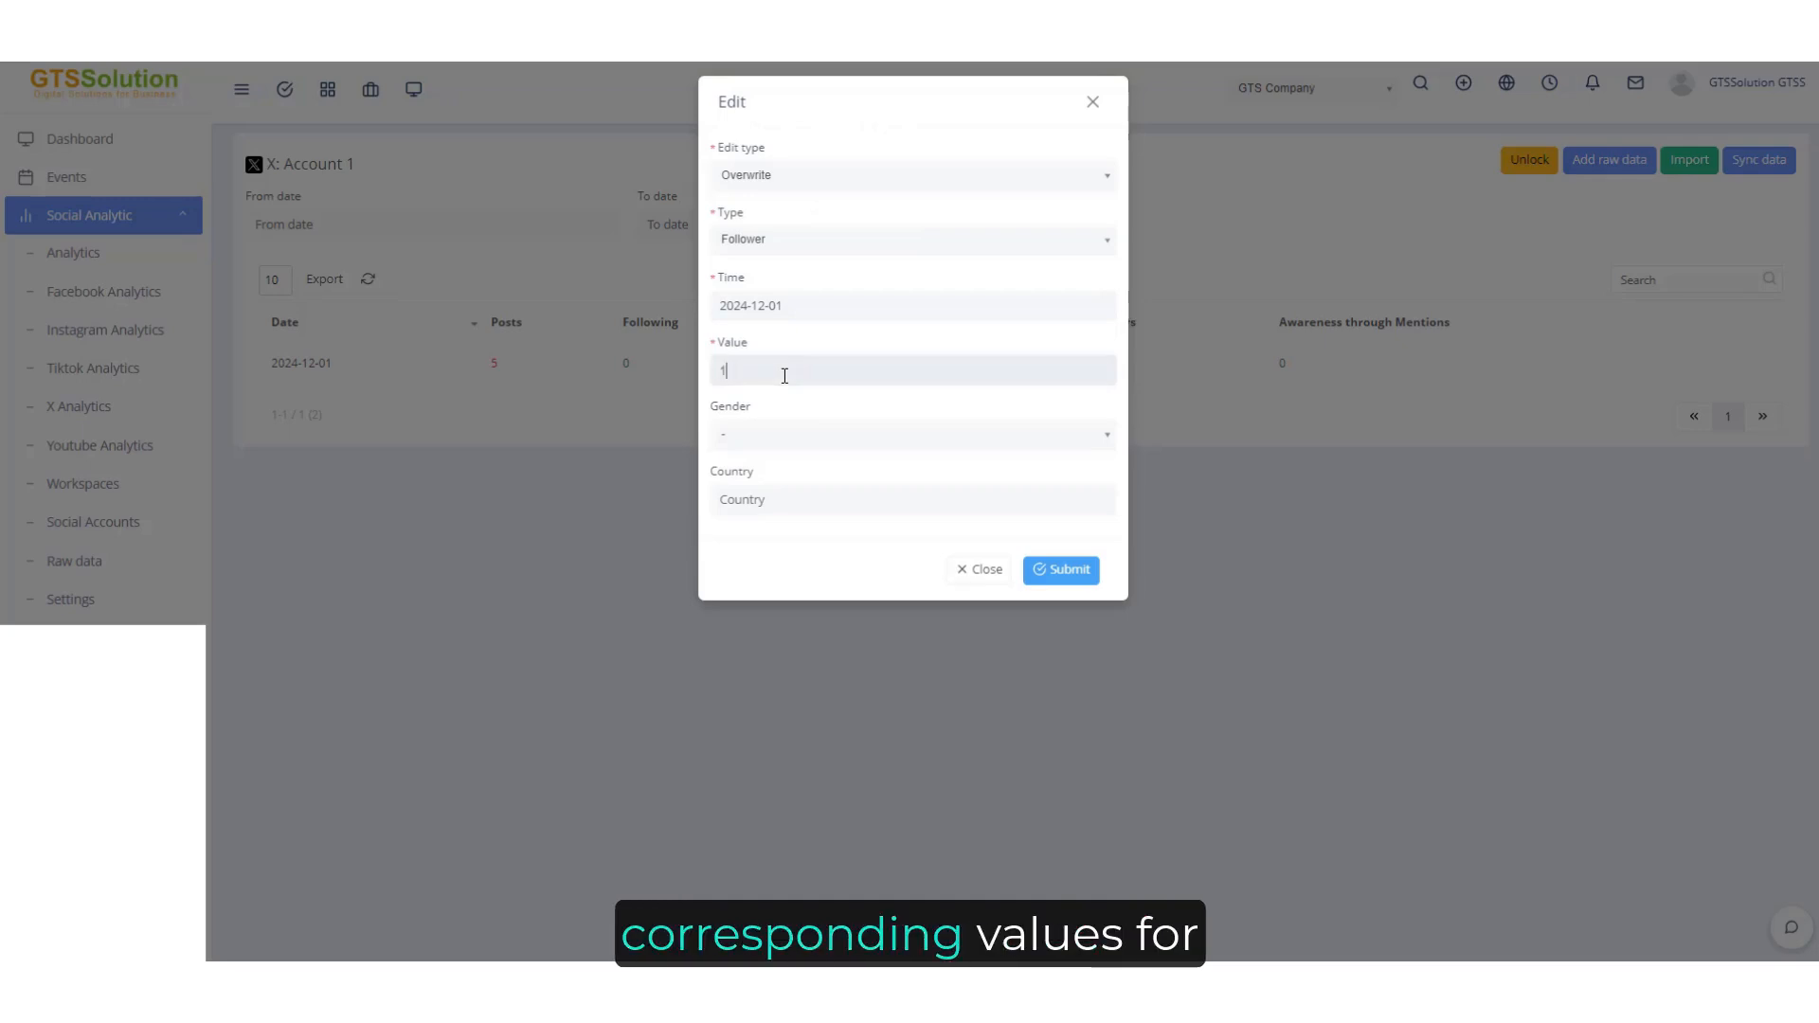
text(0000)
click(786, 425)
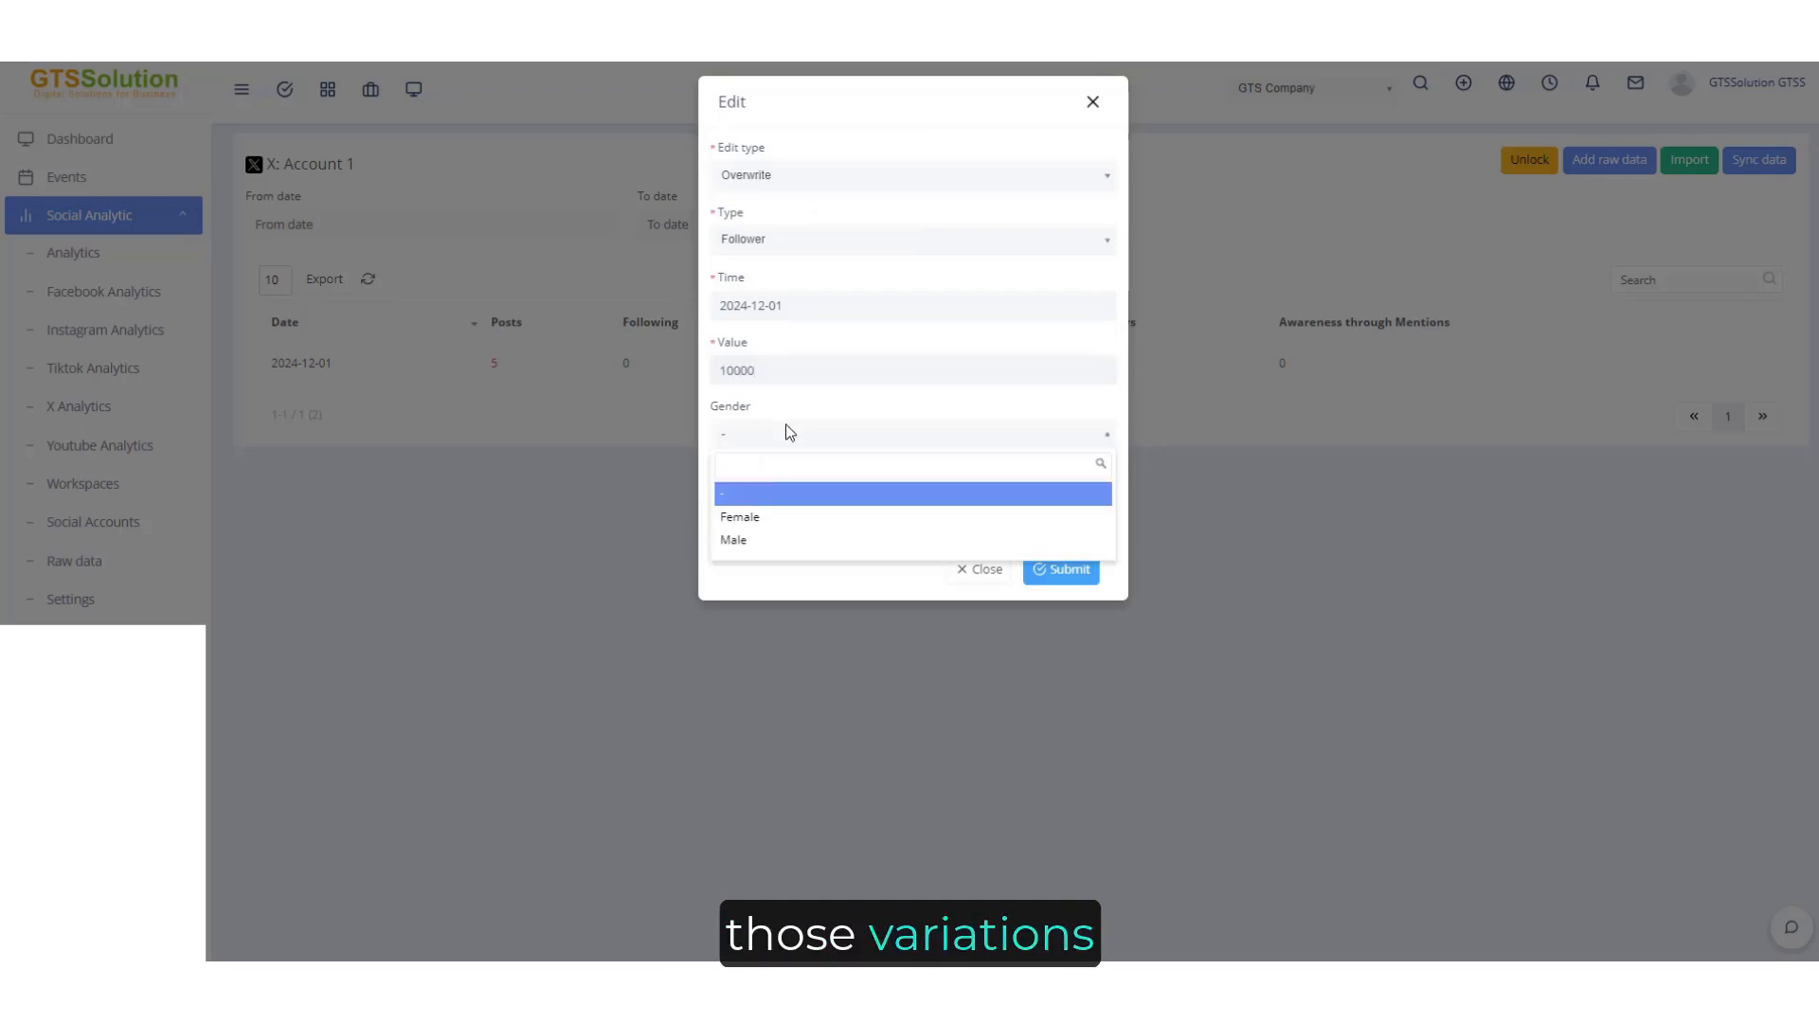
click(754, 539)
click(1048, 580)
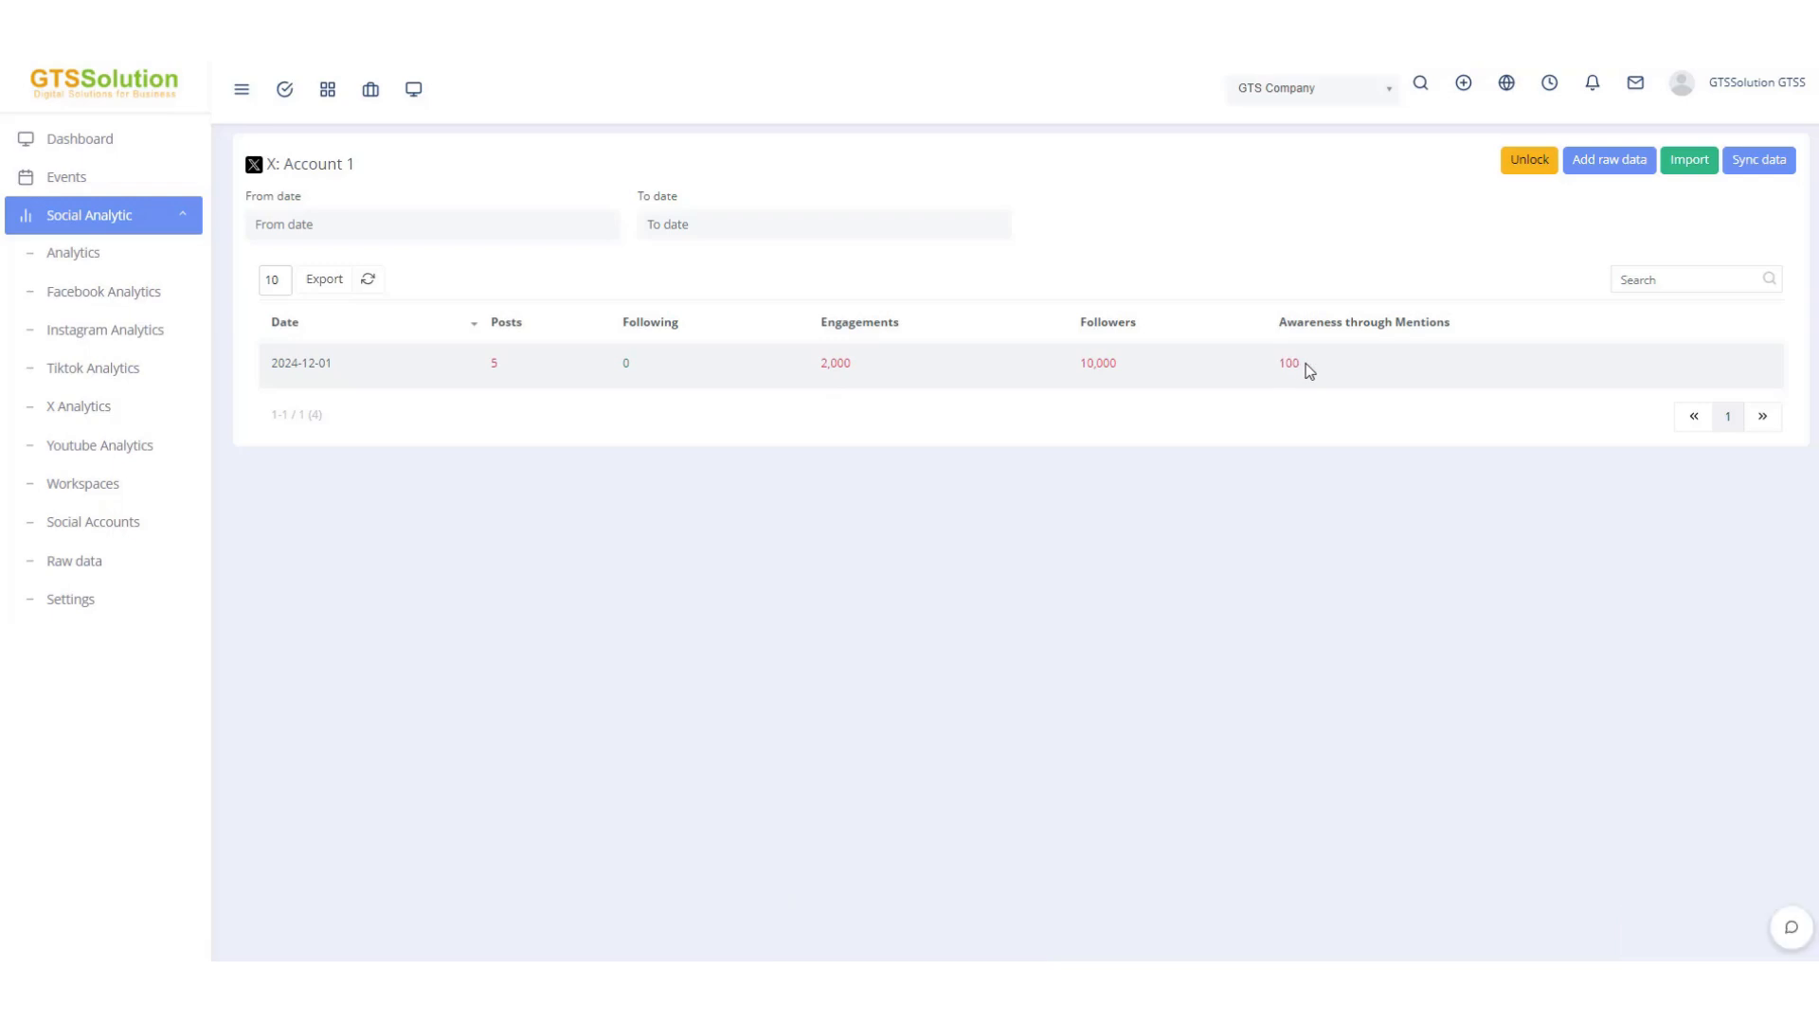
Unlock the table and overwrite the 2024-12-01 Awareness through Mentions value with 80.
click(1515, 166)
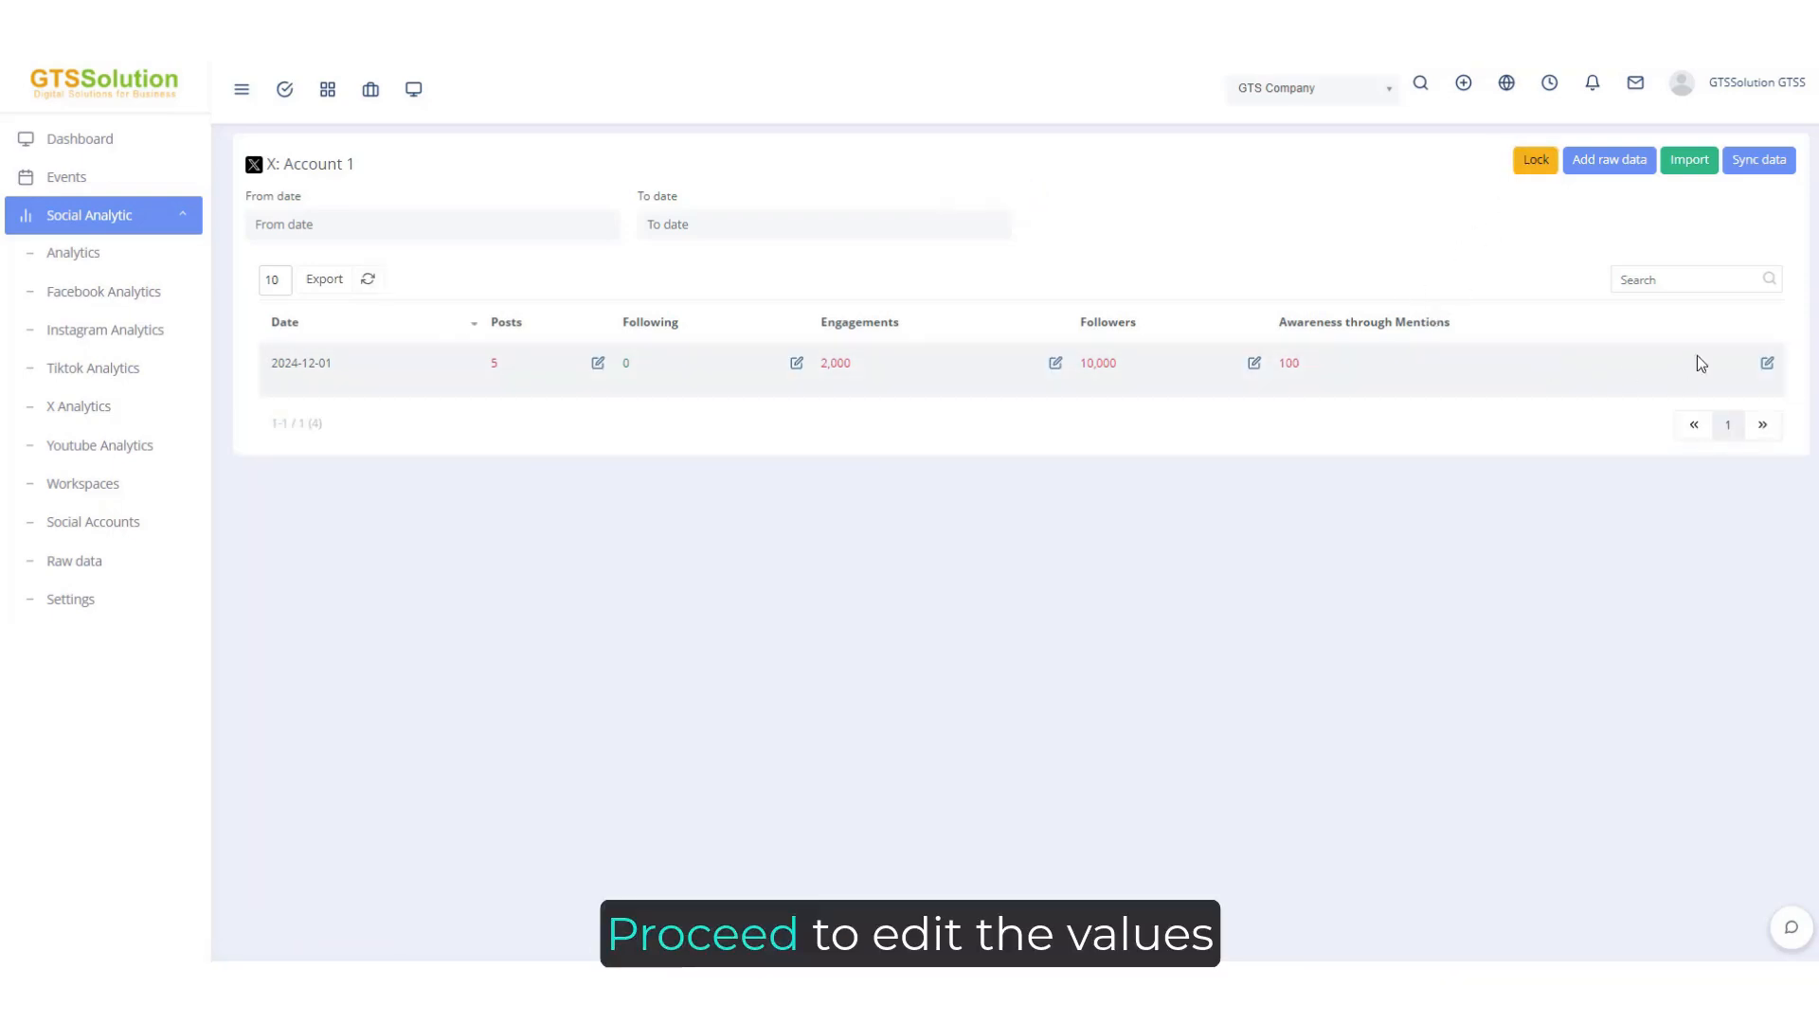
click(1766, 362)
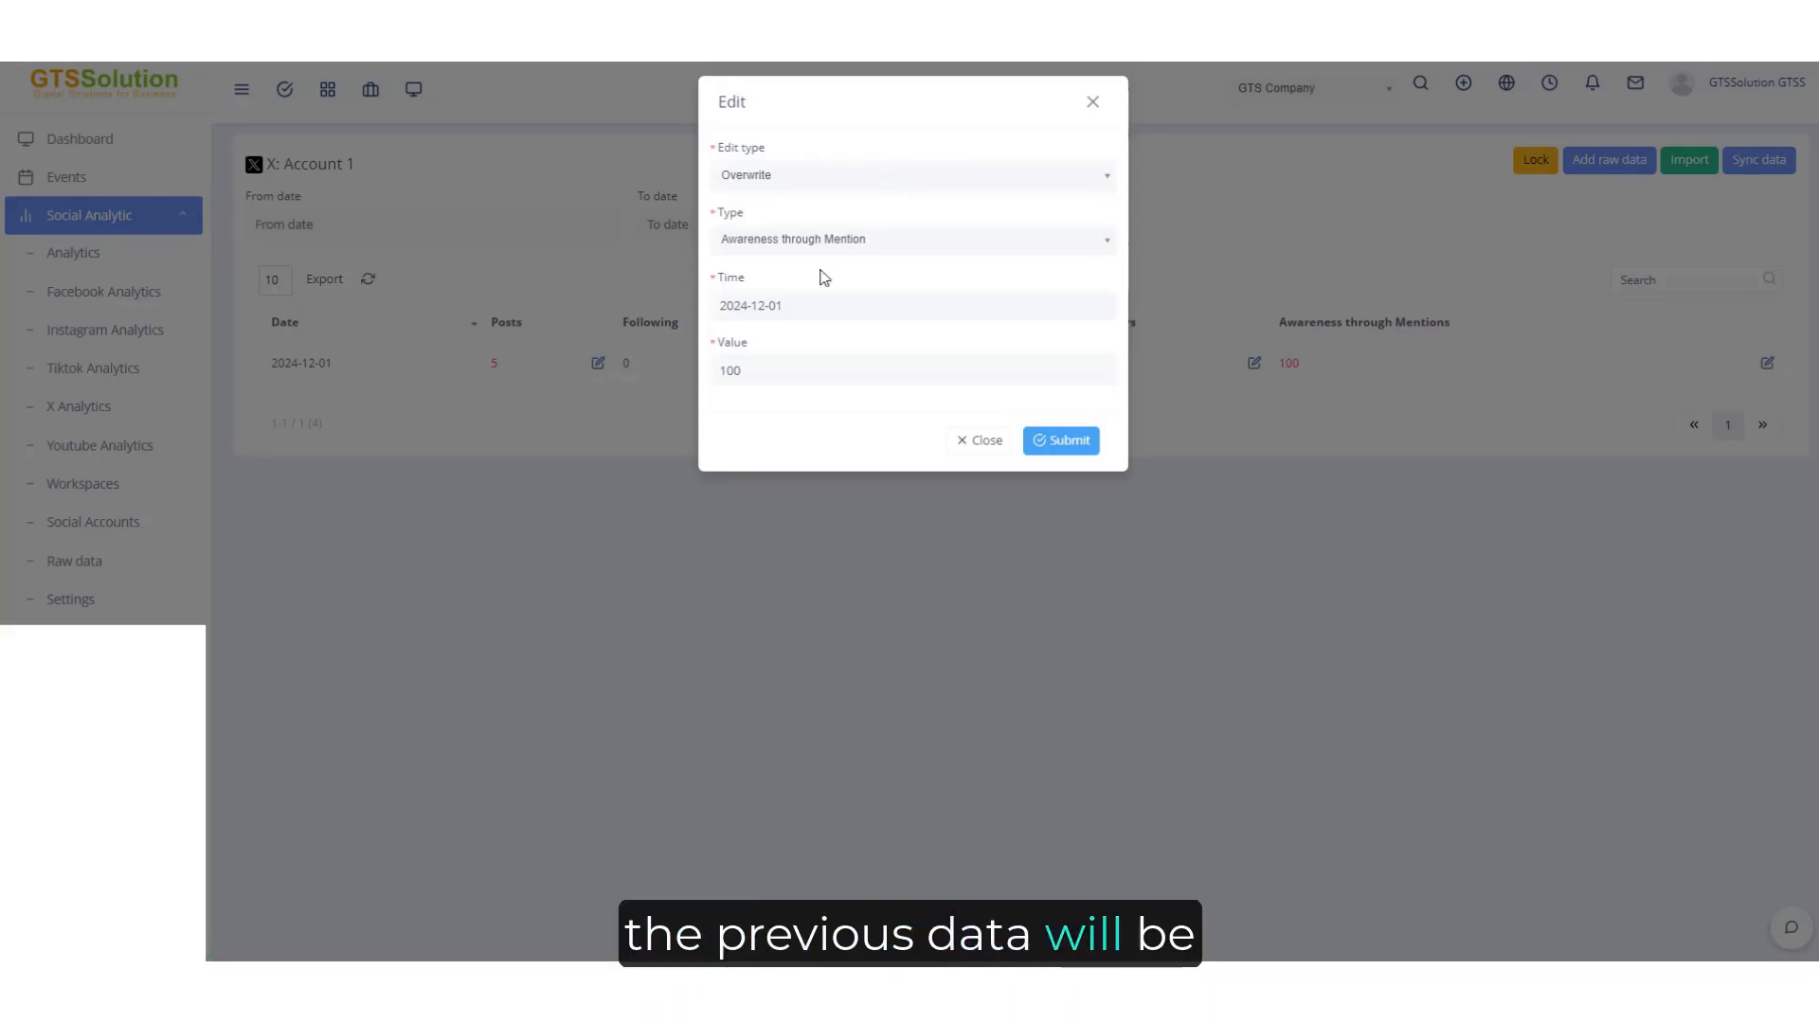
double_click(791, 366)
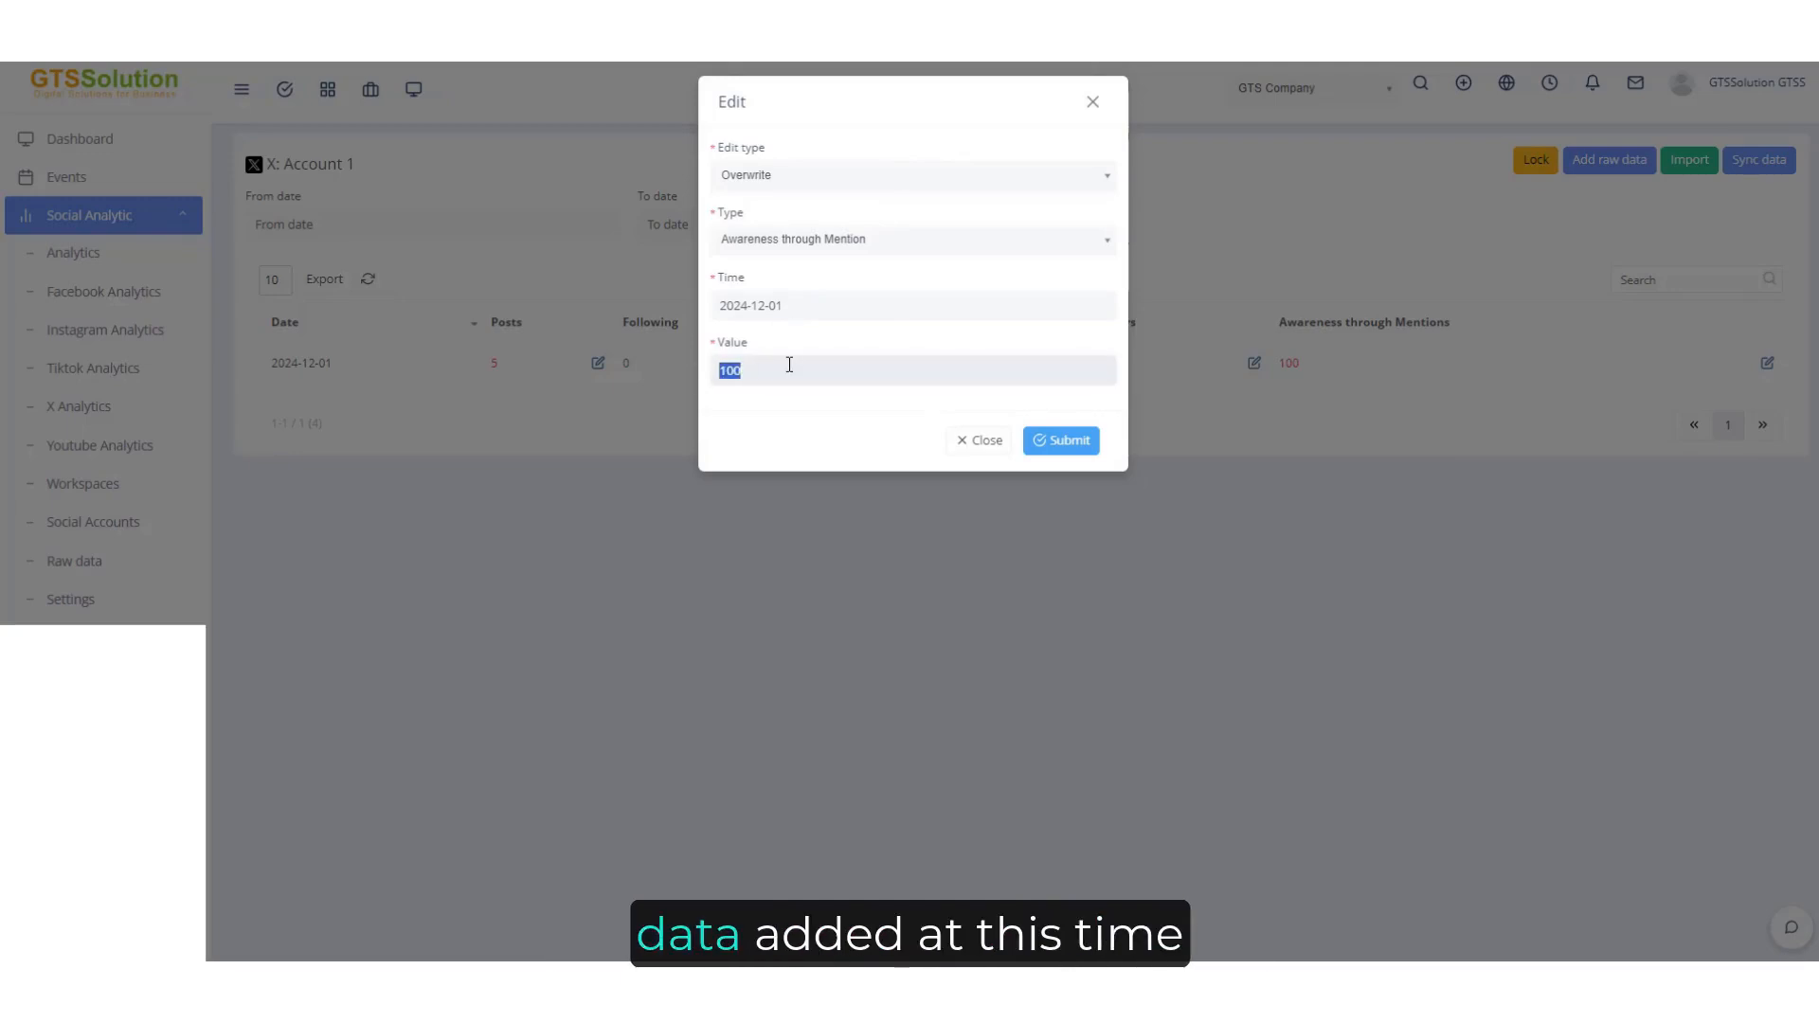
text(80)
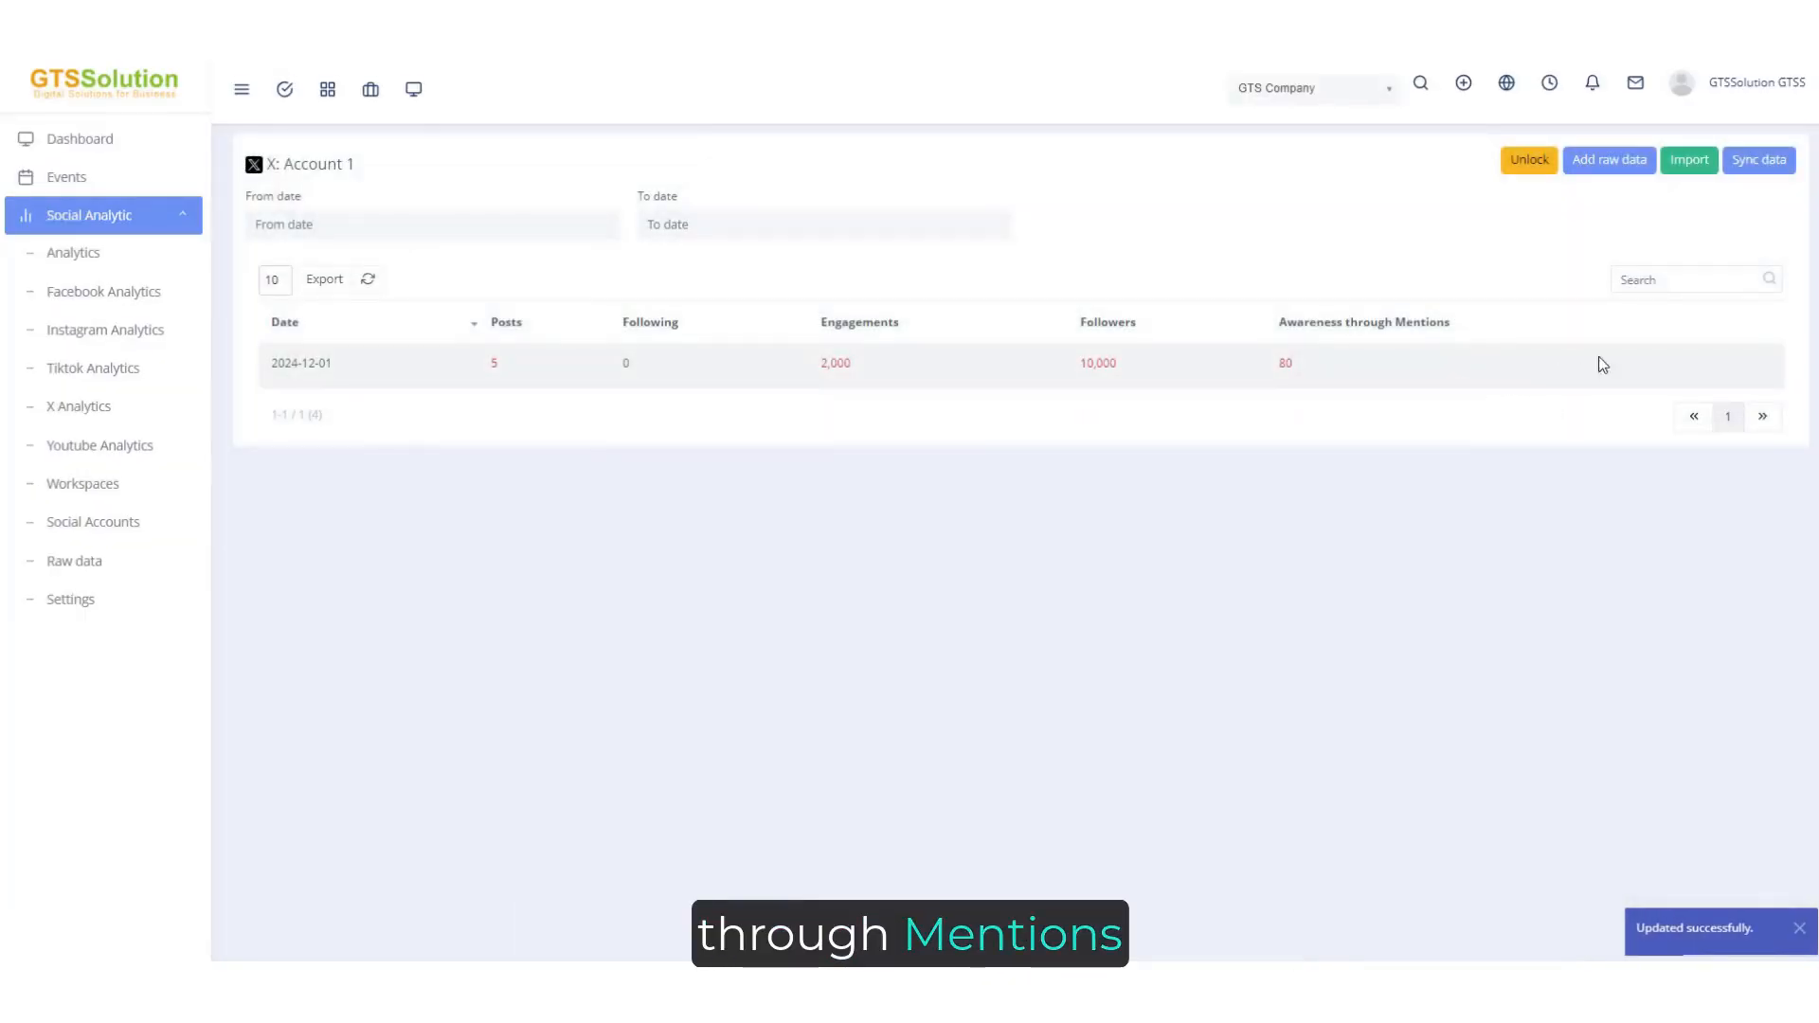
Unlock the table and add 10 to the 2024-12-01 Awareness through Mentions value using edit type Add.
click(1529, 159)
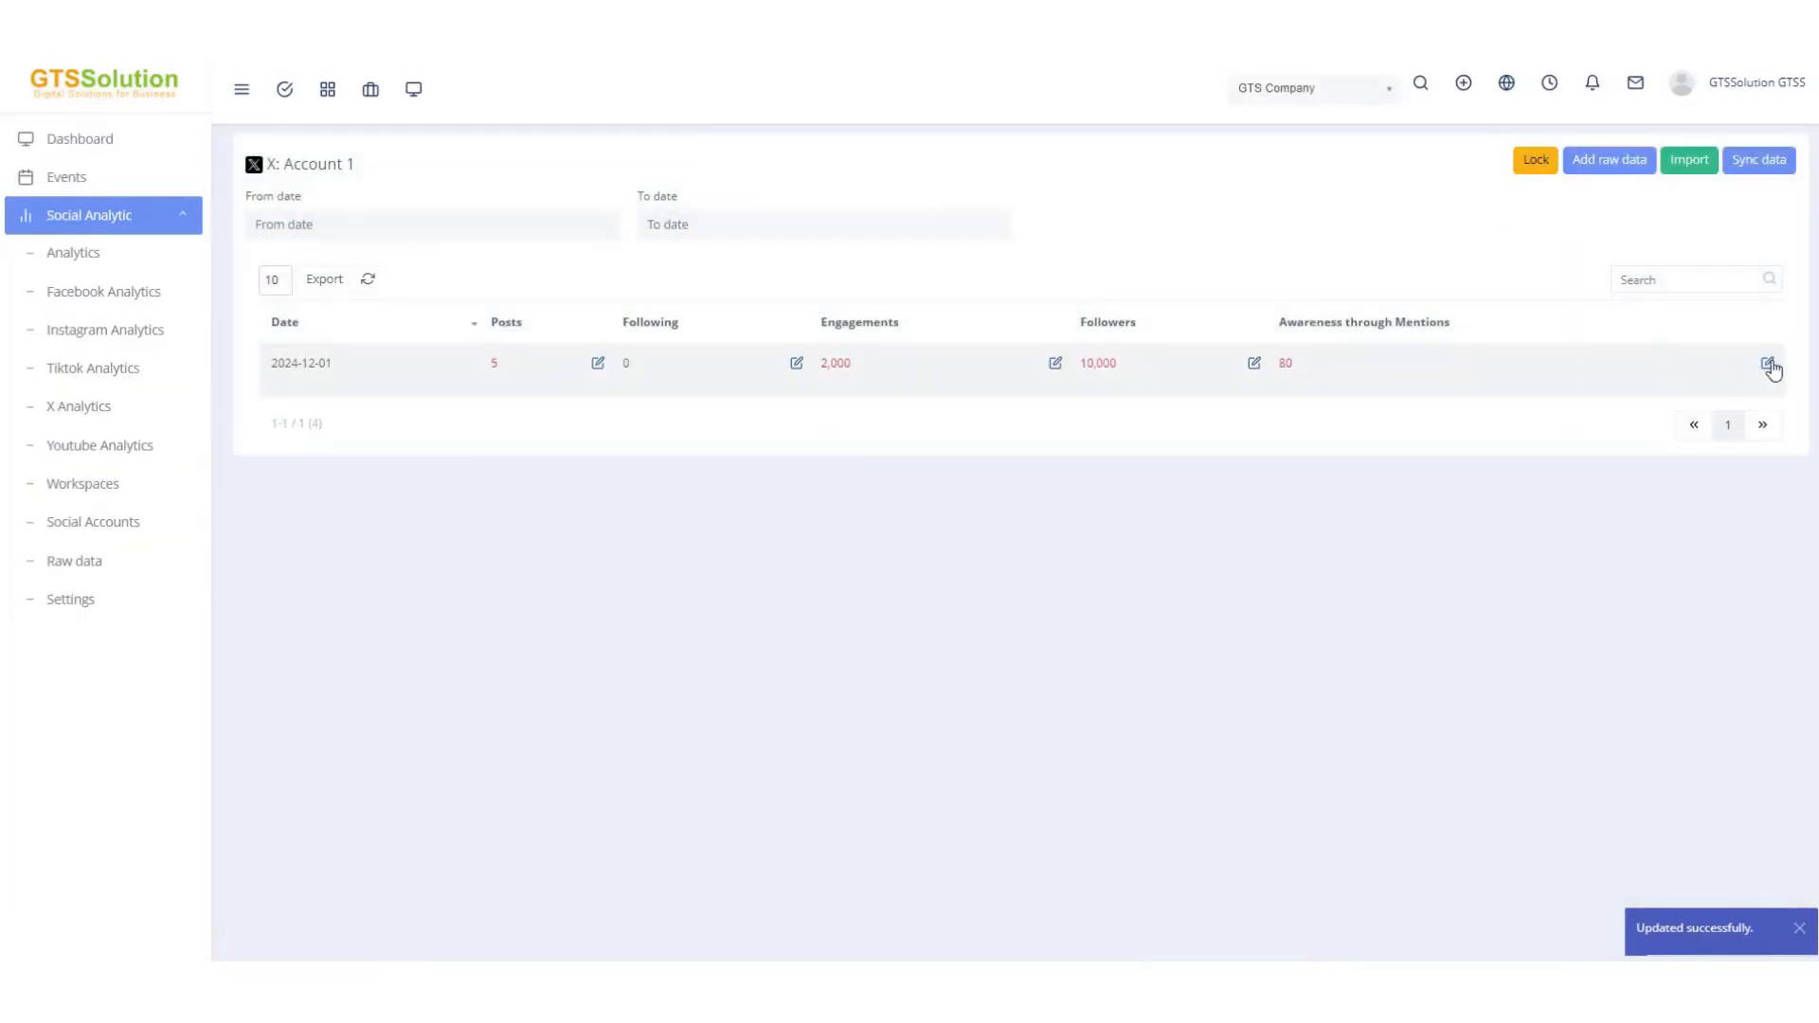
click(1768, 363)
click(823, 174)
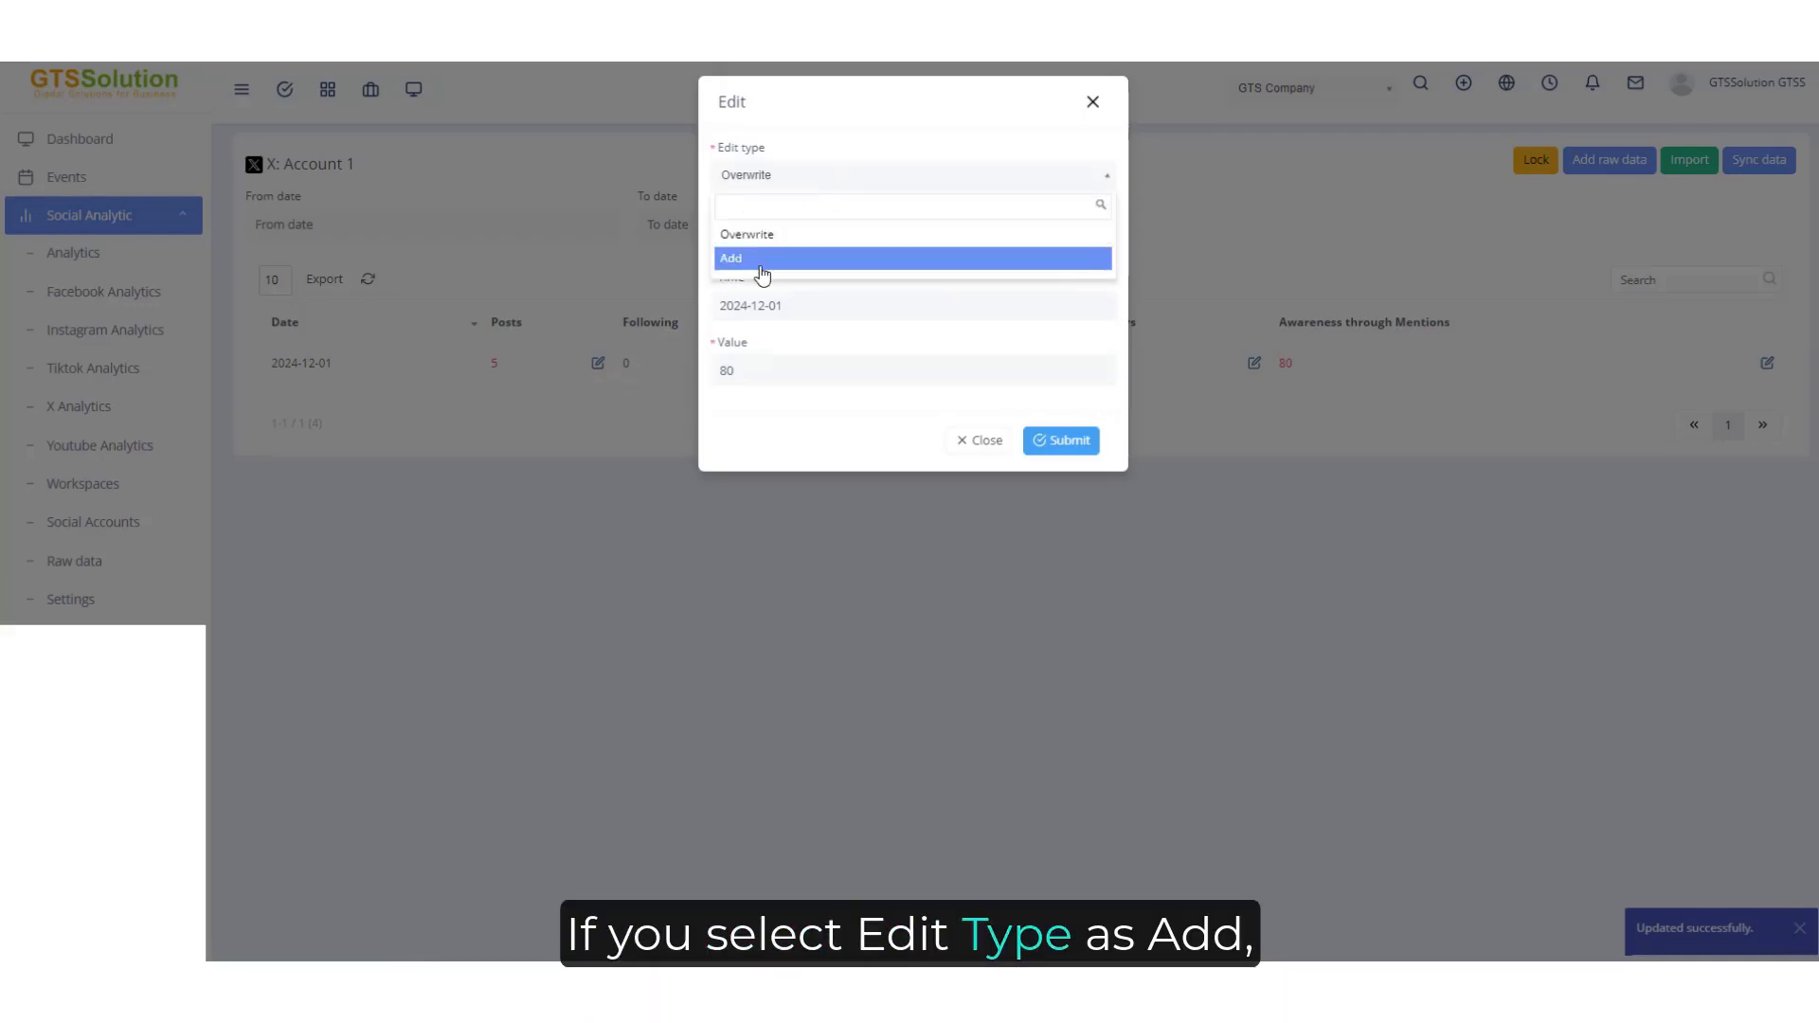
click(762, 265)
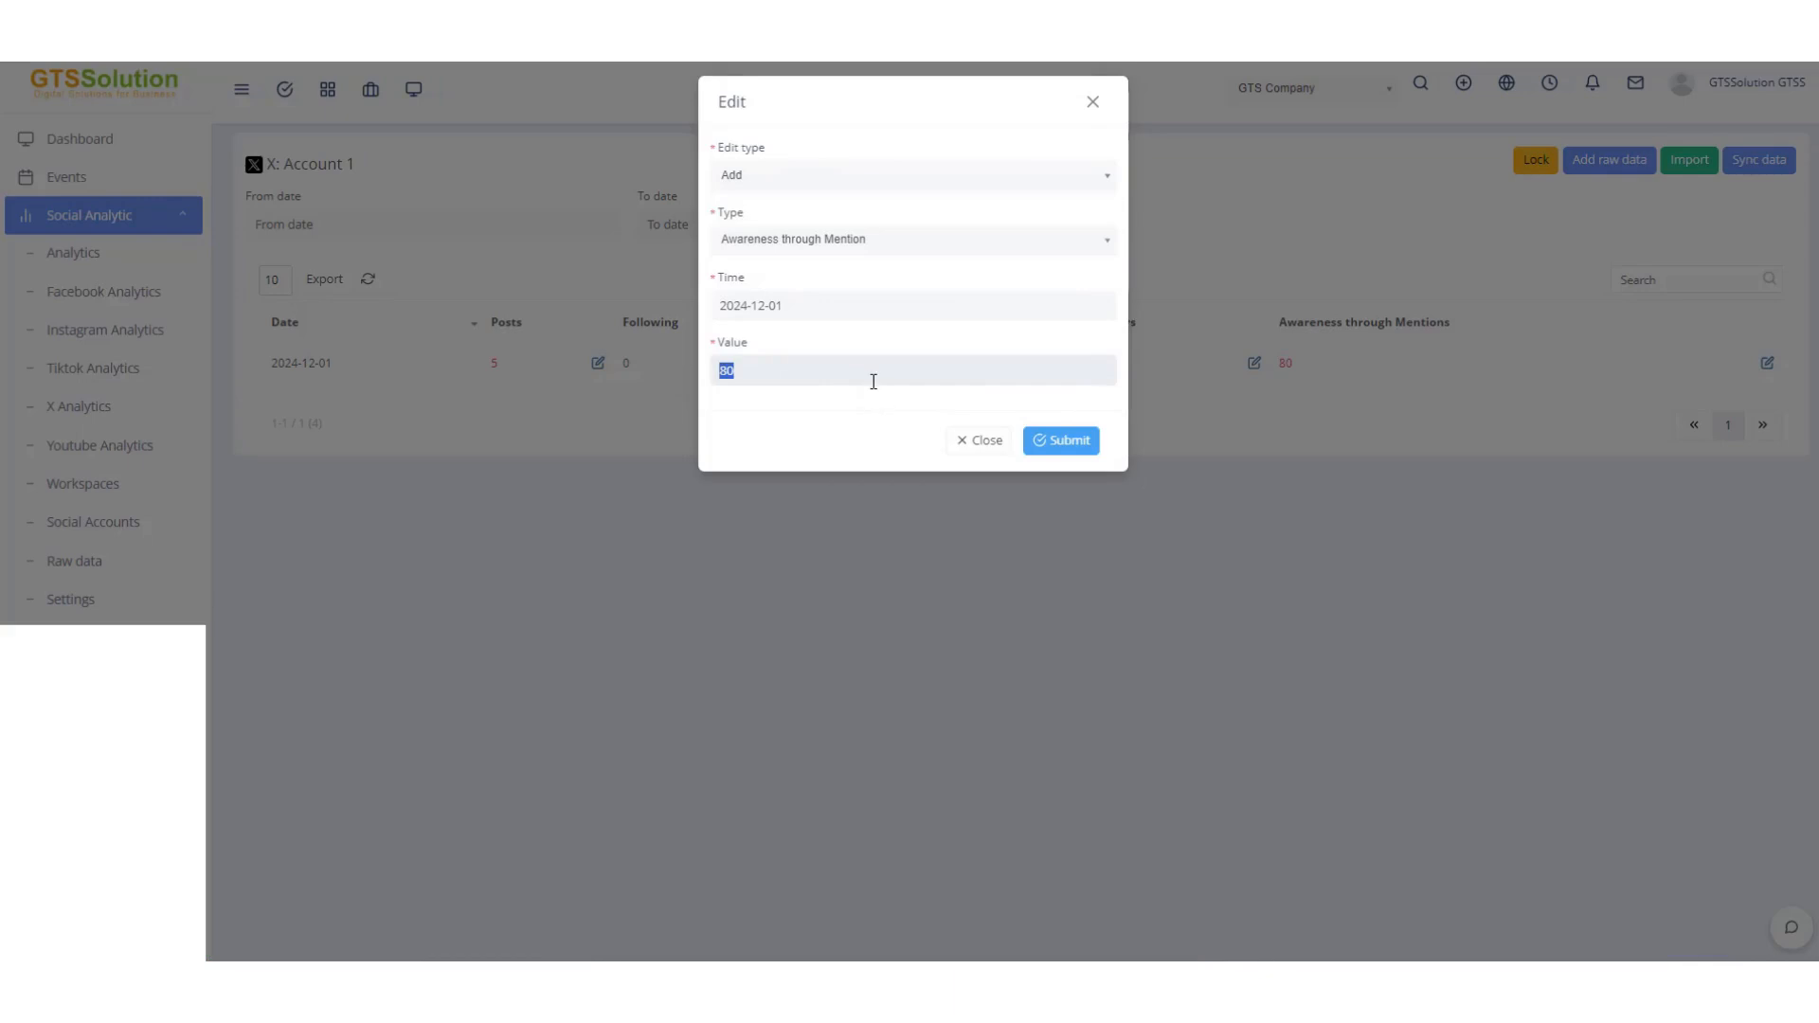
text(0)
click(1067, 440)
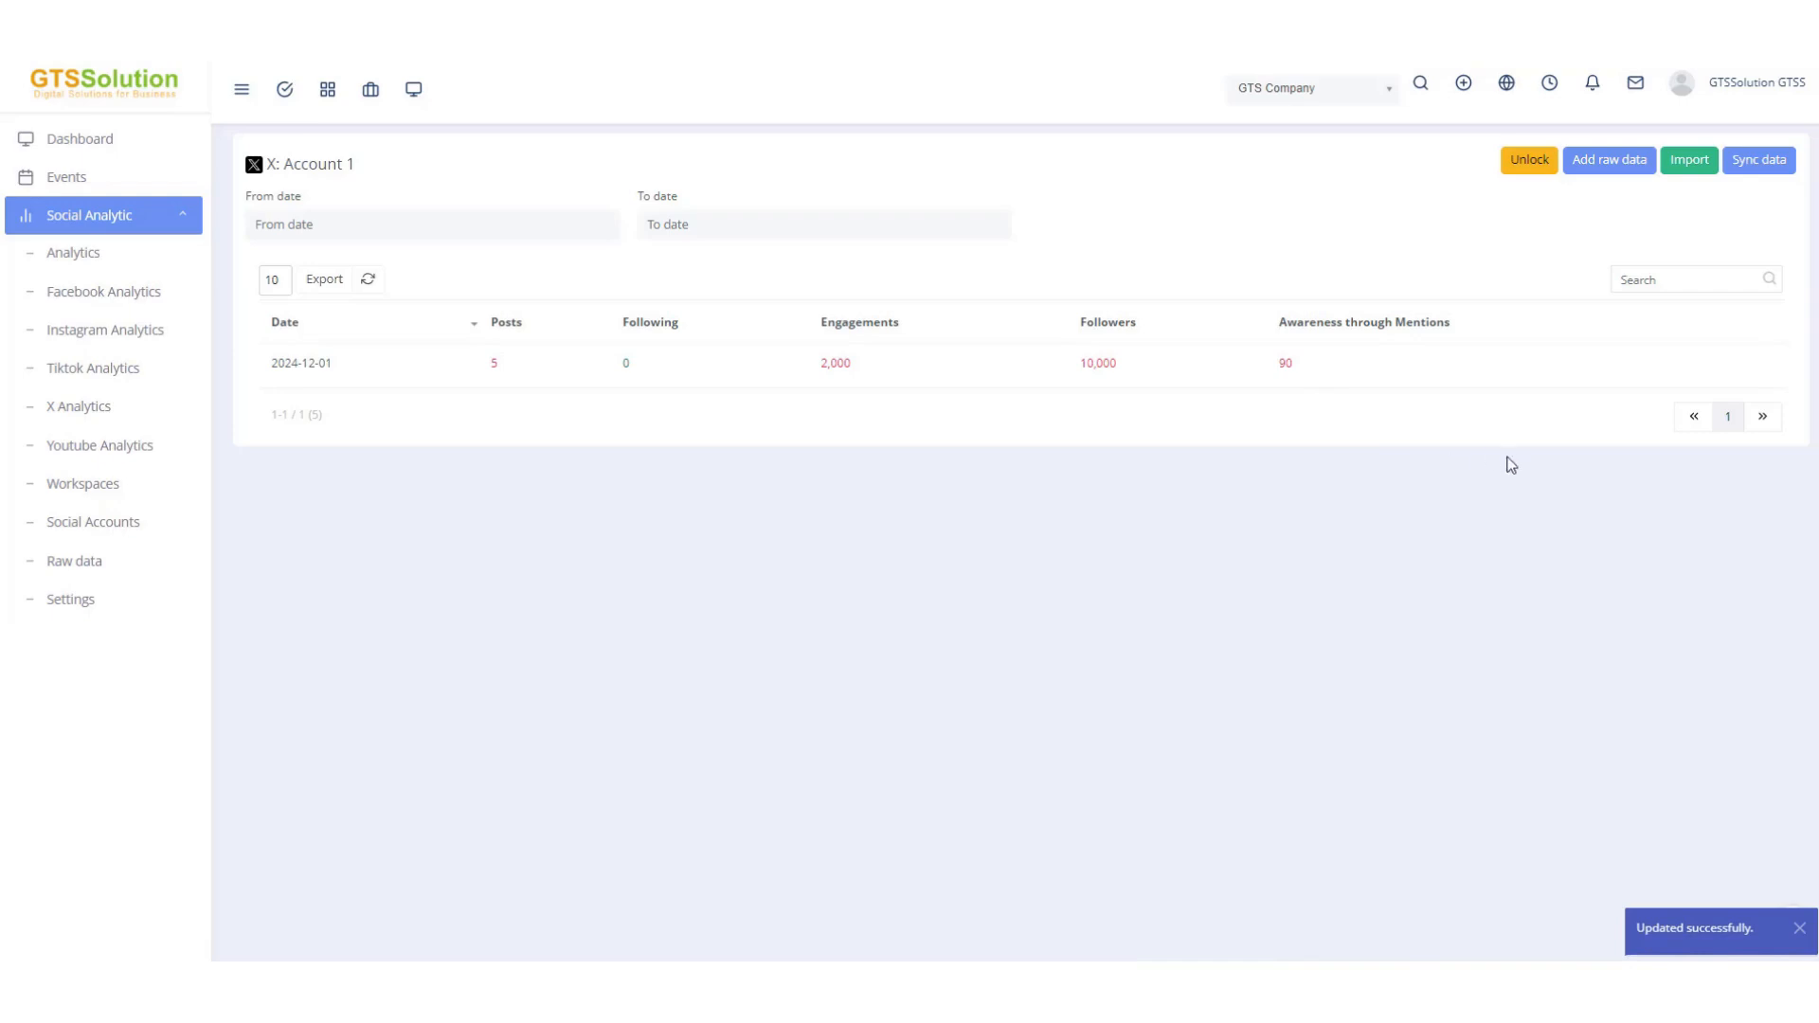
Open the Excel import page for the account and open the sample import file.
click(1688, 161)
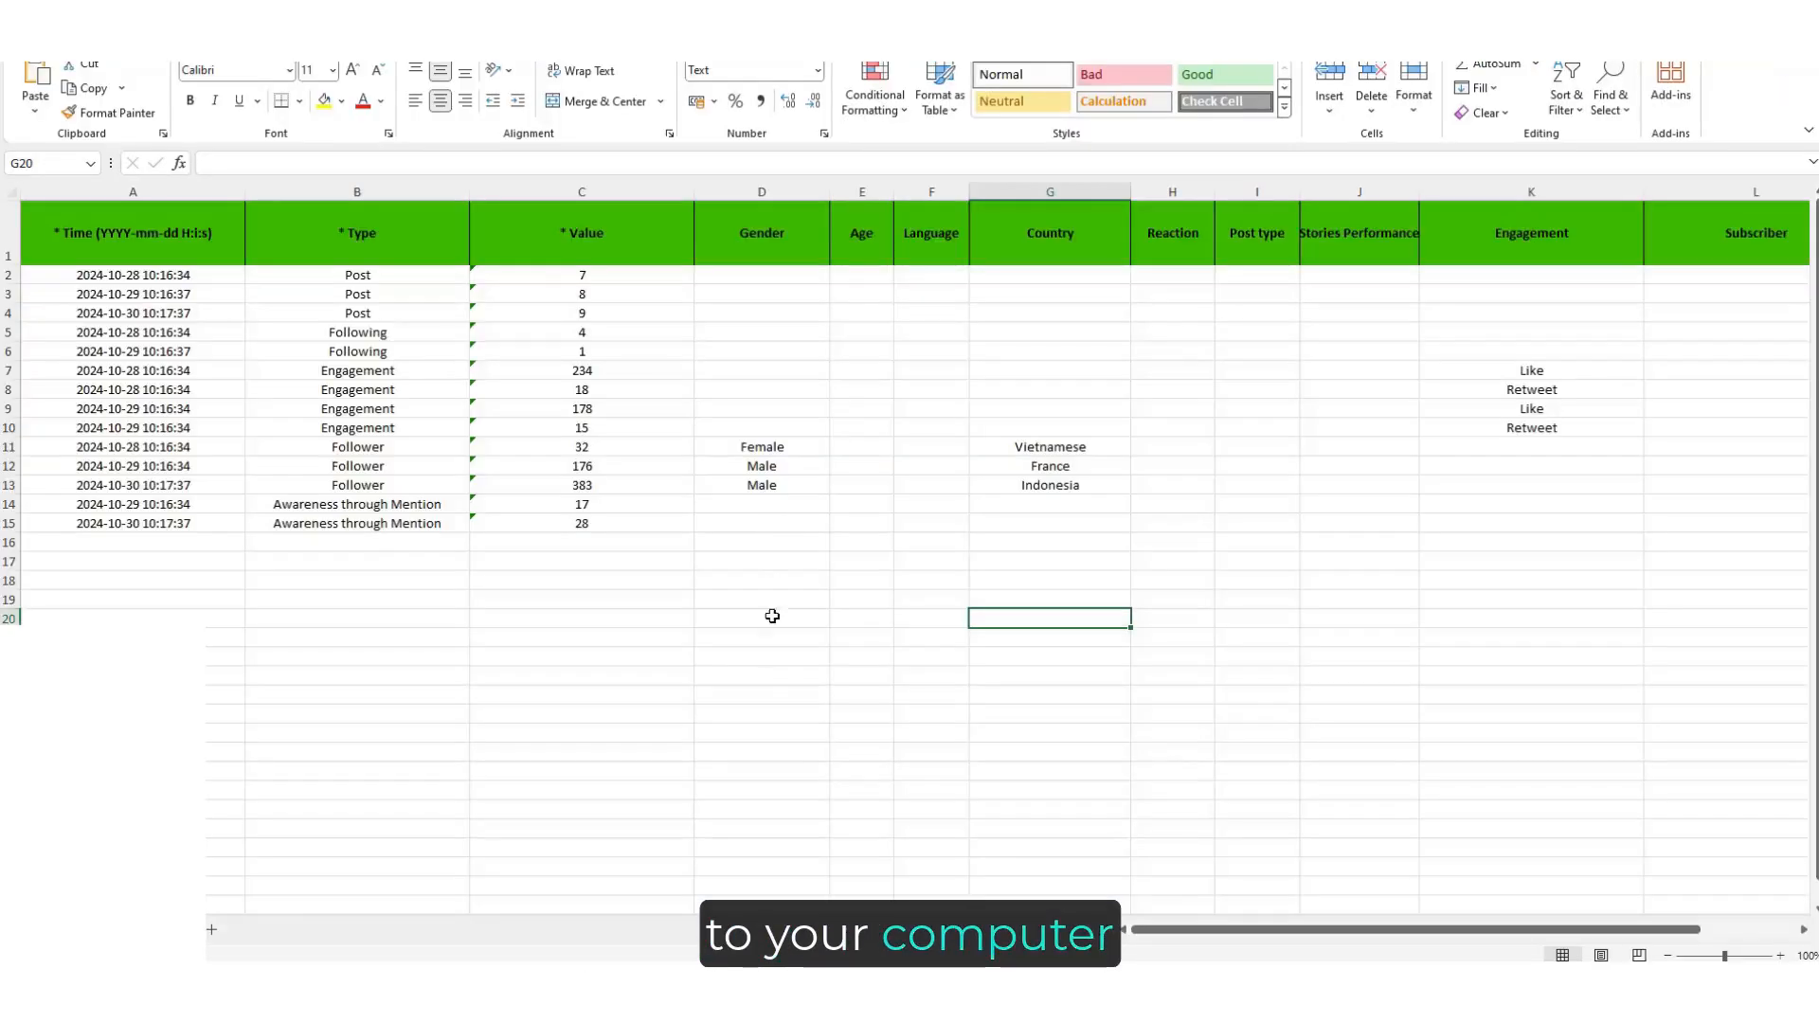
click(766, 678)
click(820, 604)
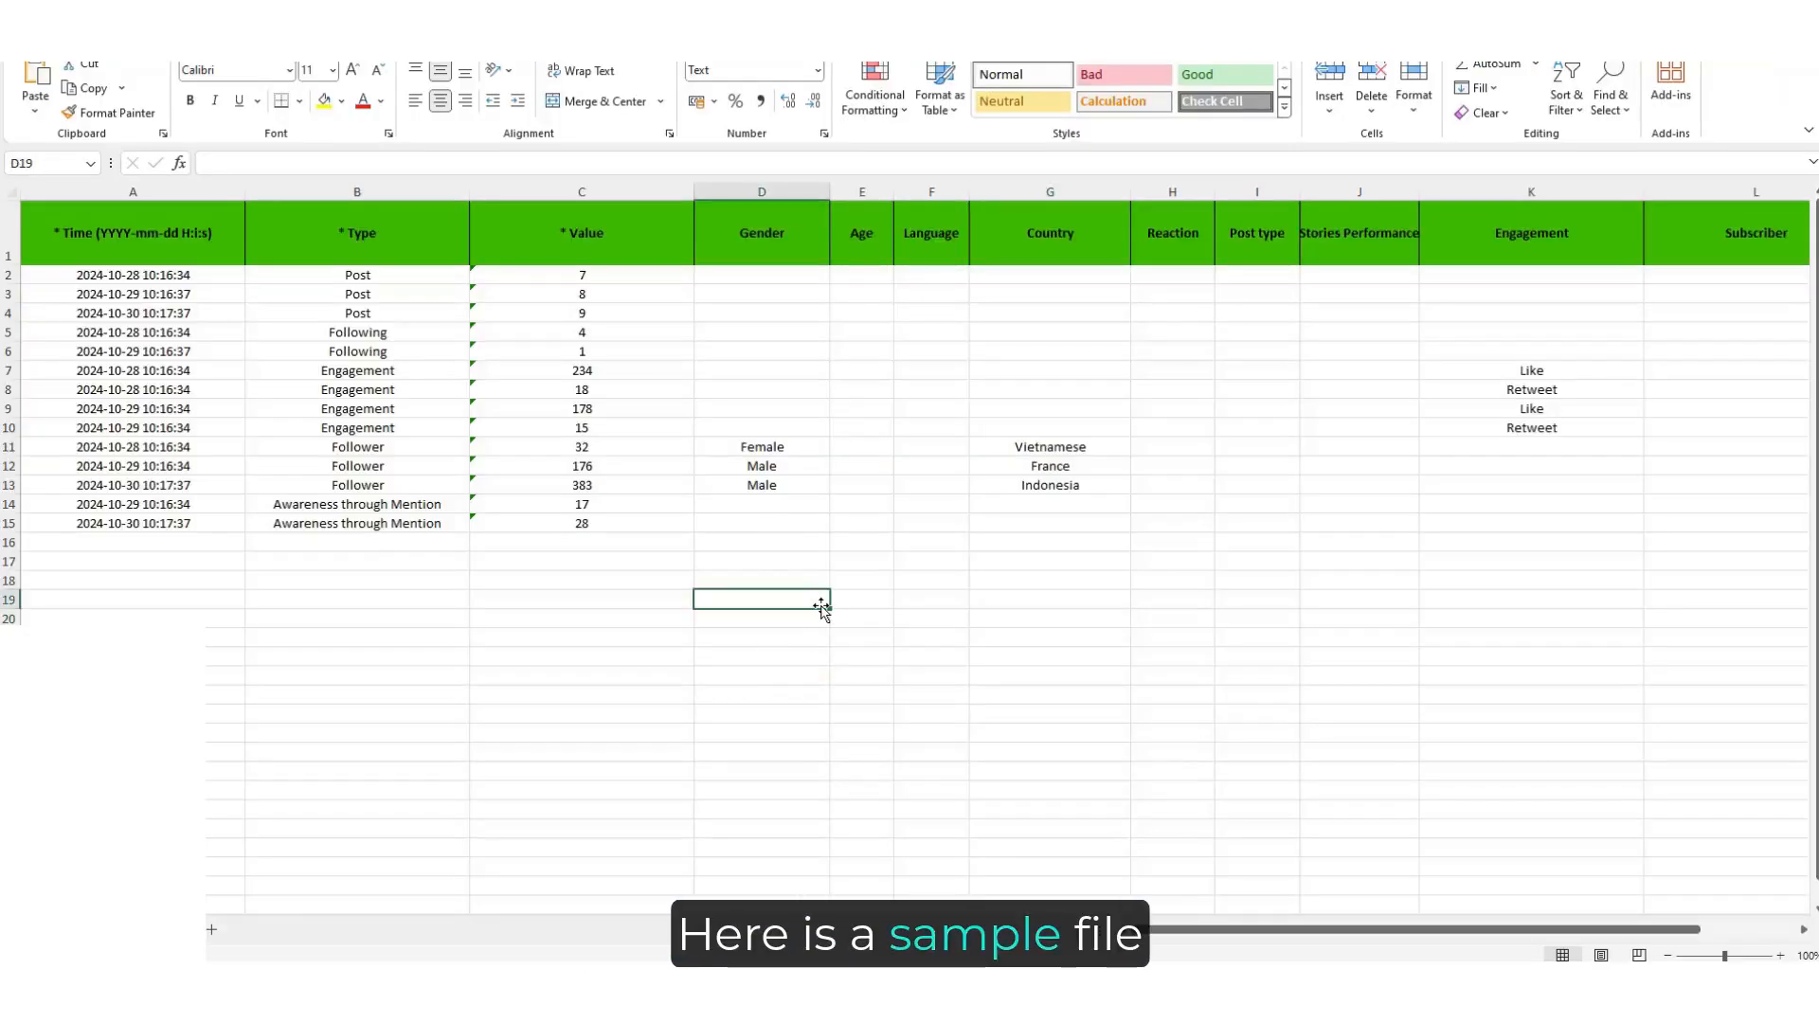
Examine the sample sheet's Type column and the matching Gender, Country and Engagement entries.
click(369, 276)
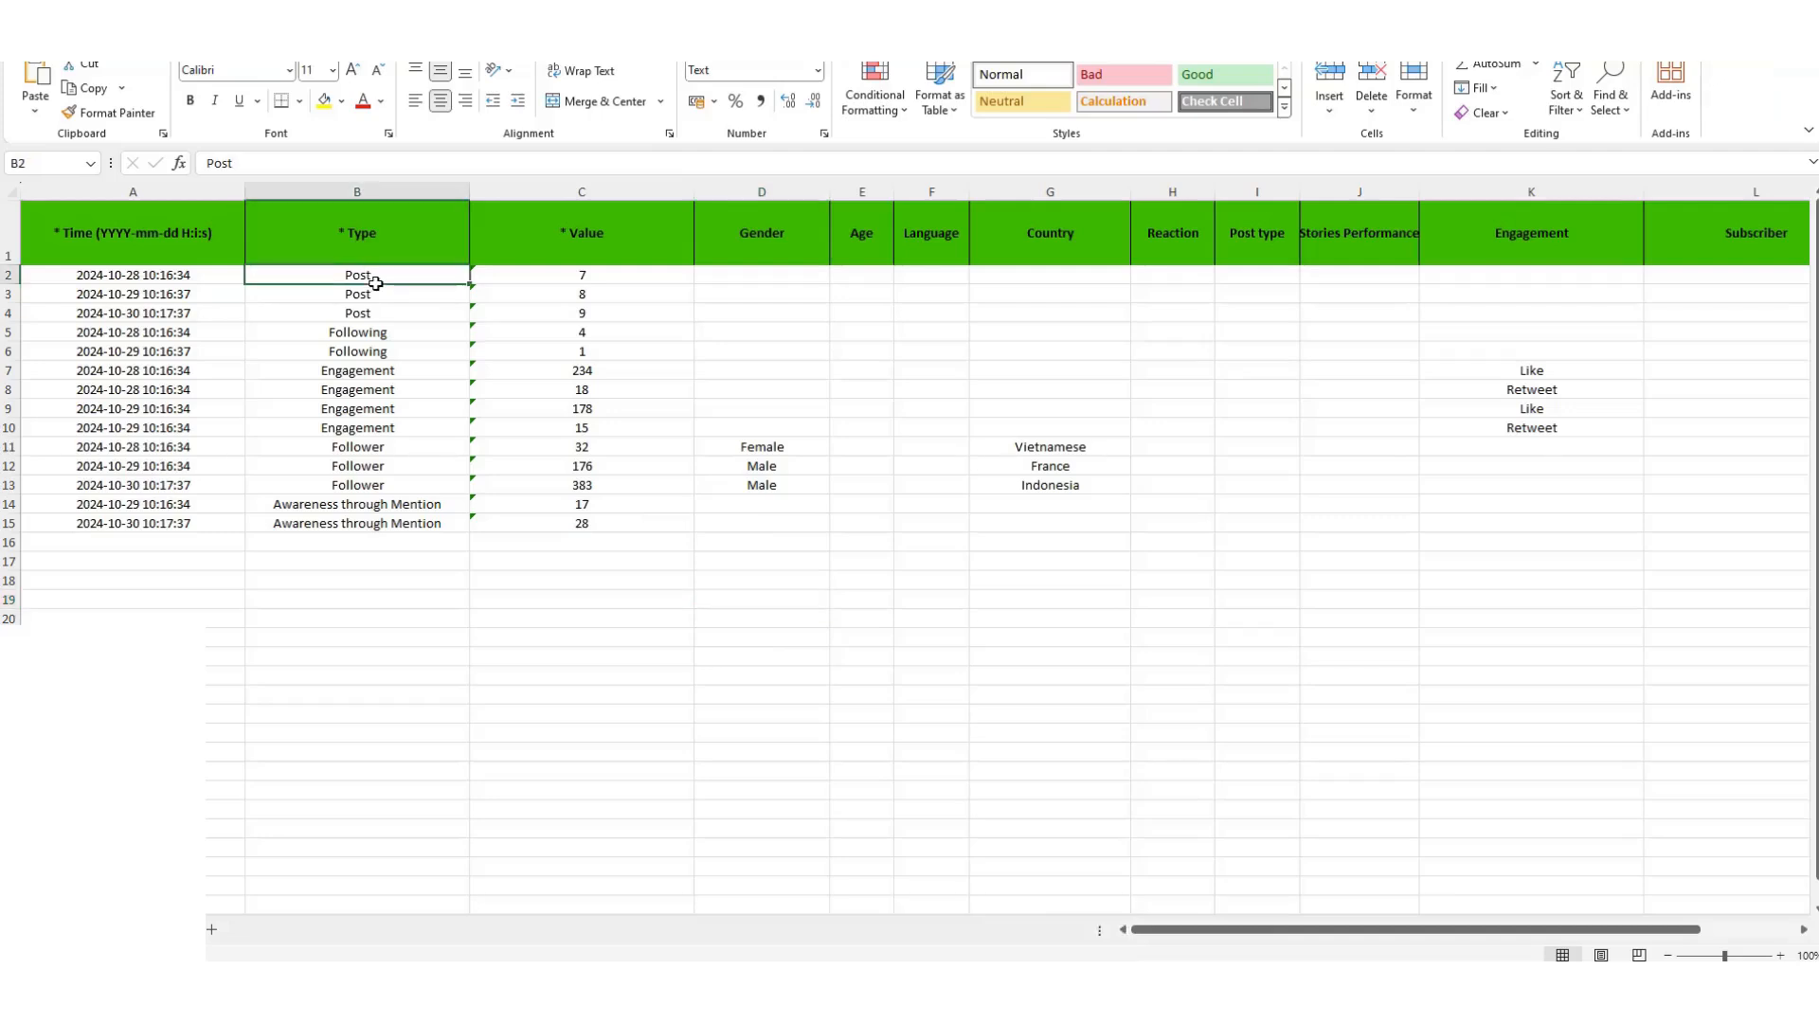
click(440, 370)
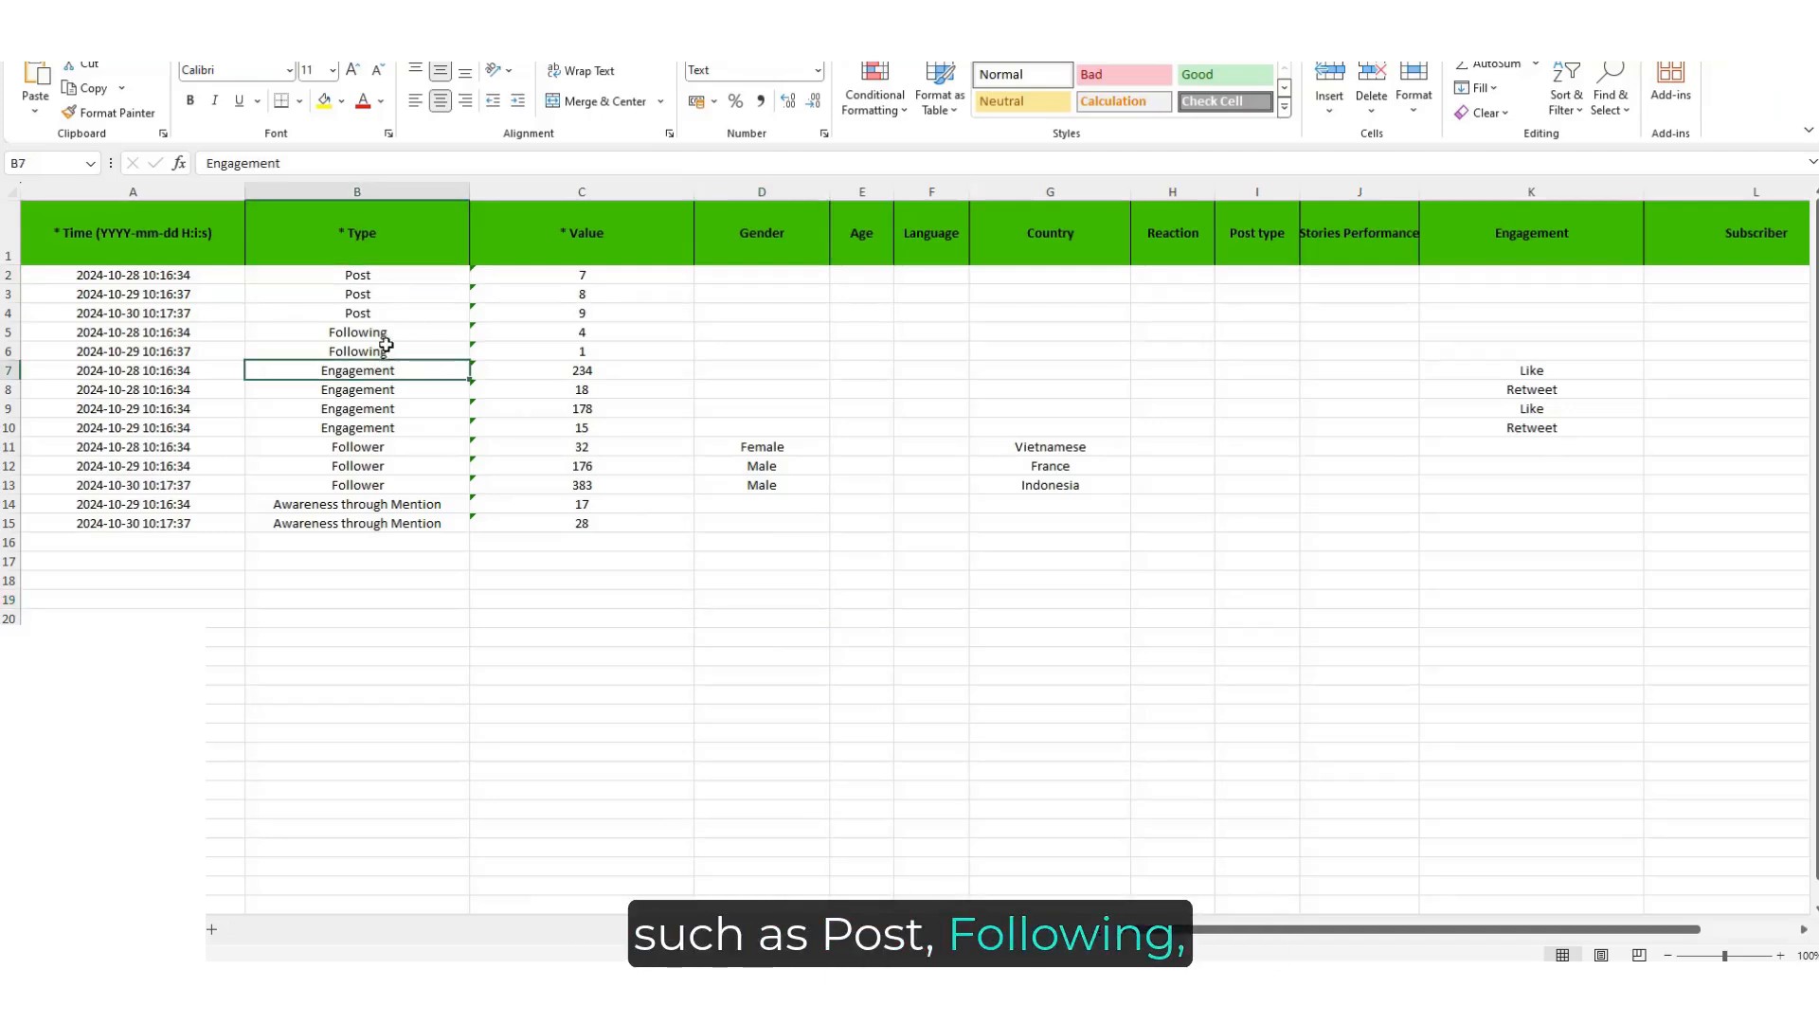
click(385, 464)
click(384, 521)
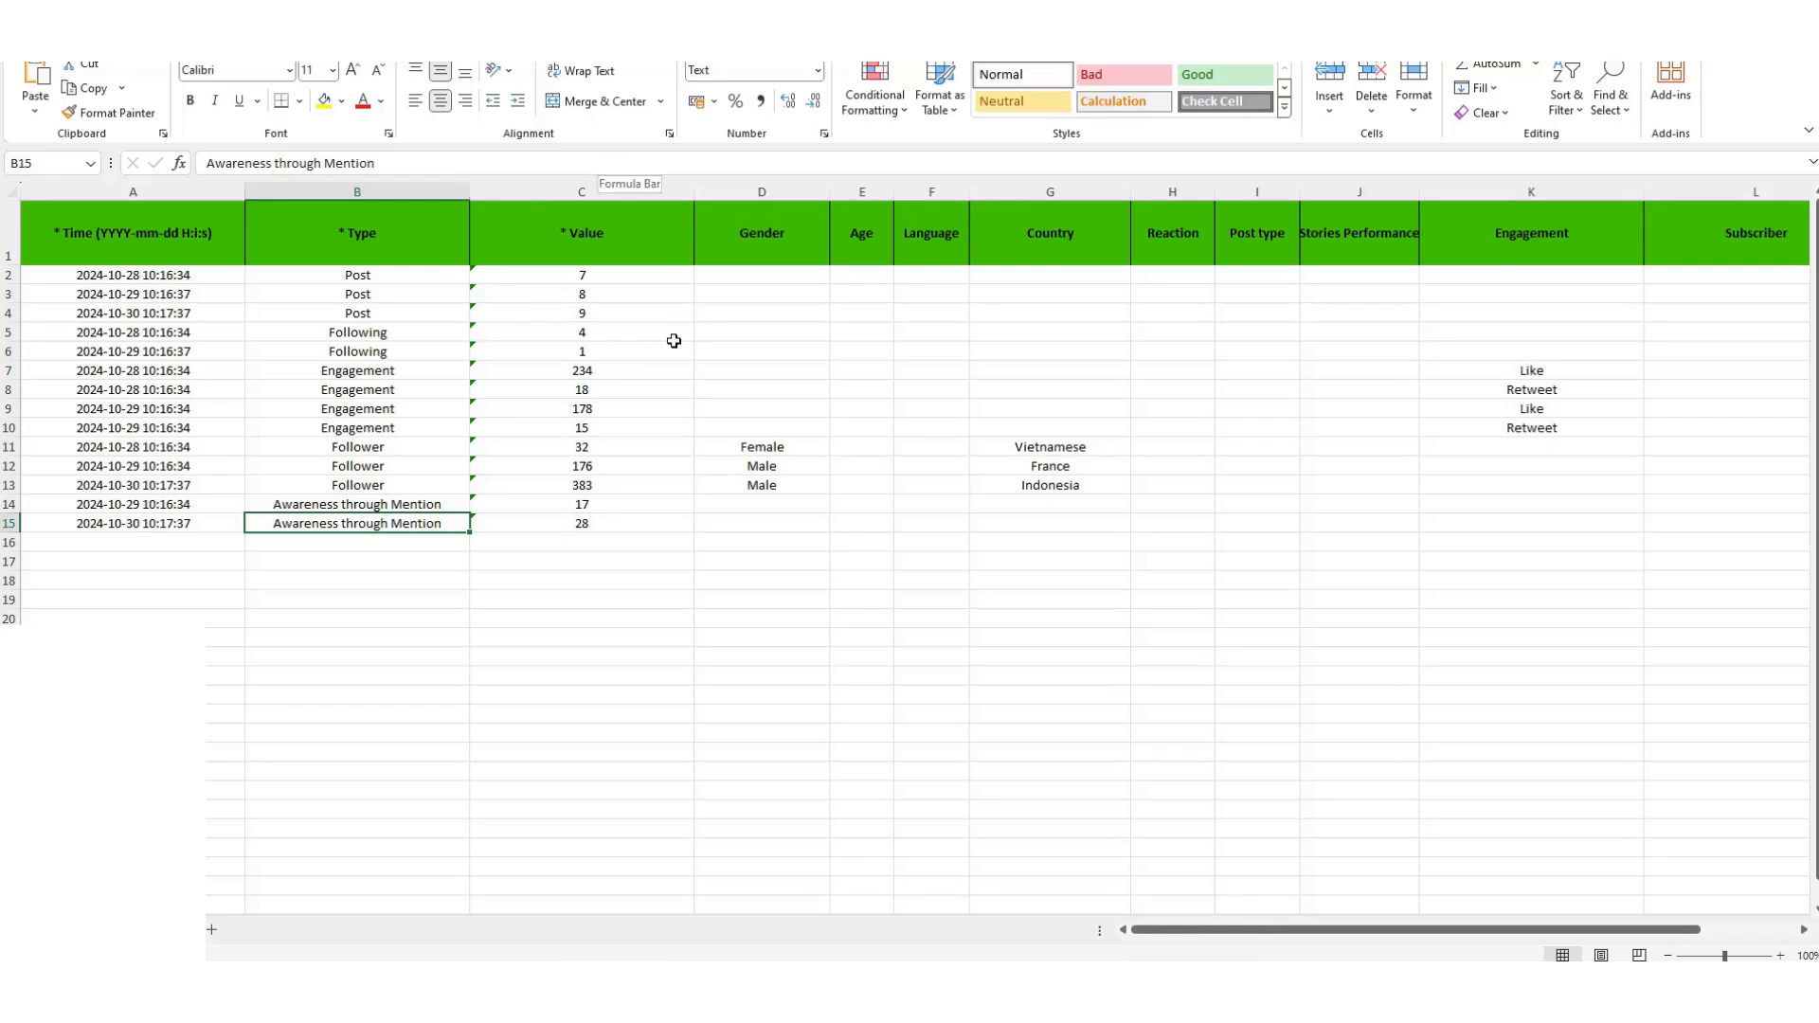
click(377, 461)
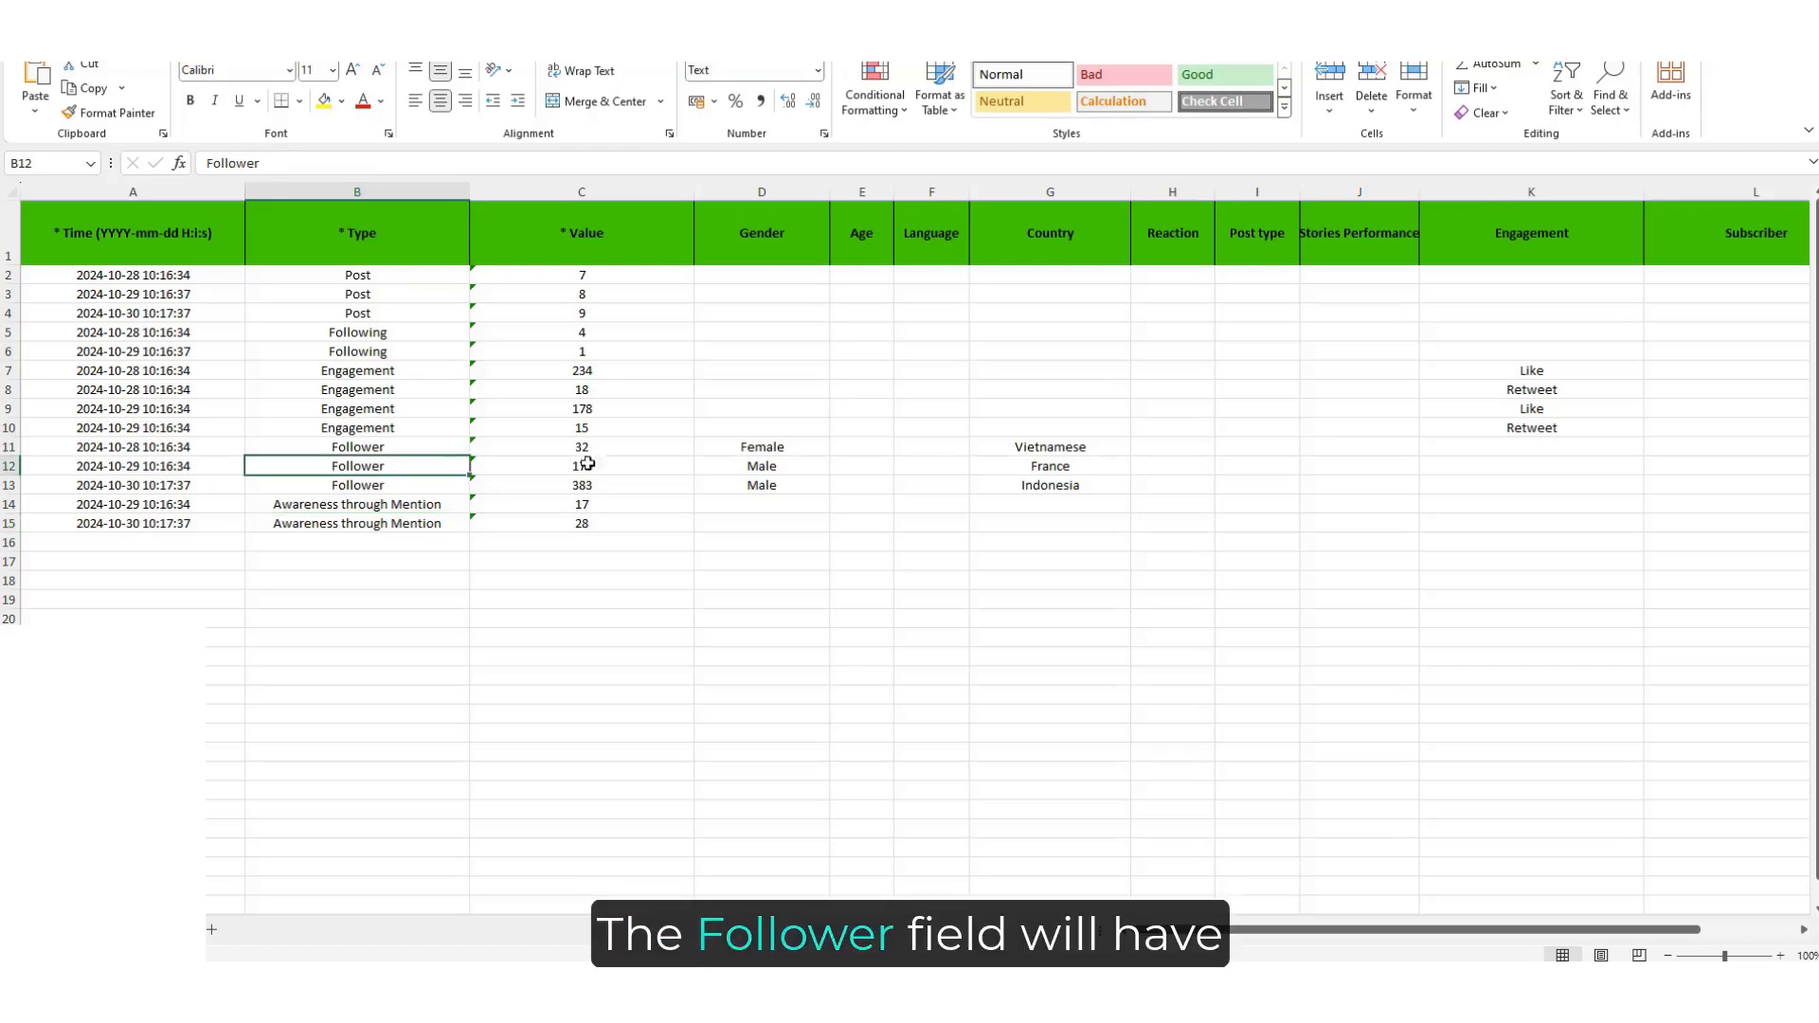
click(764, 449)
click(1069, 468)
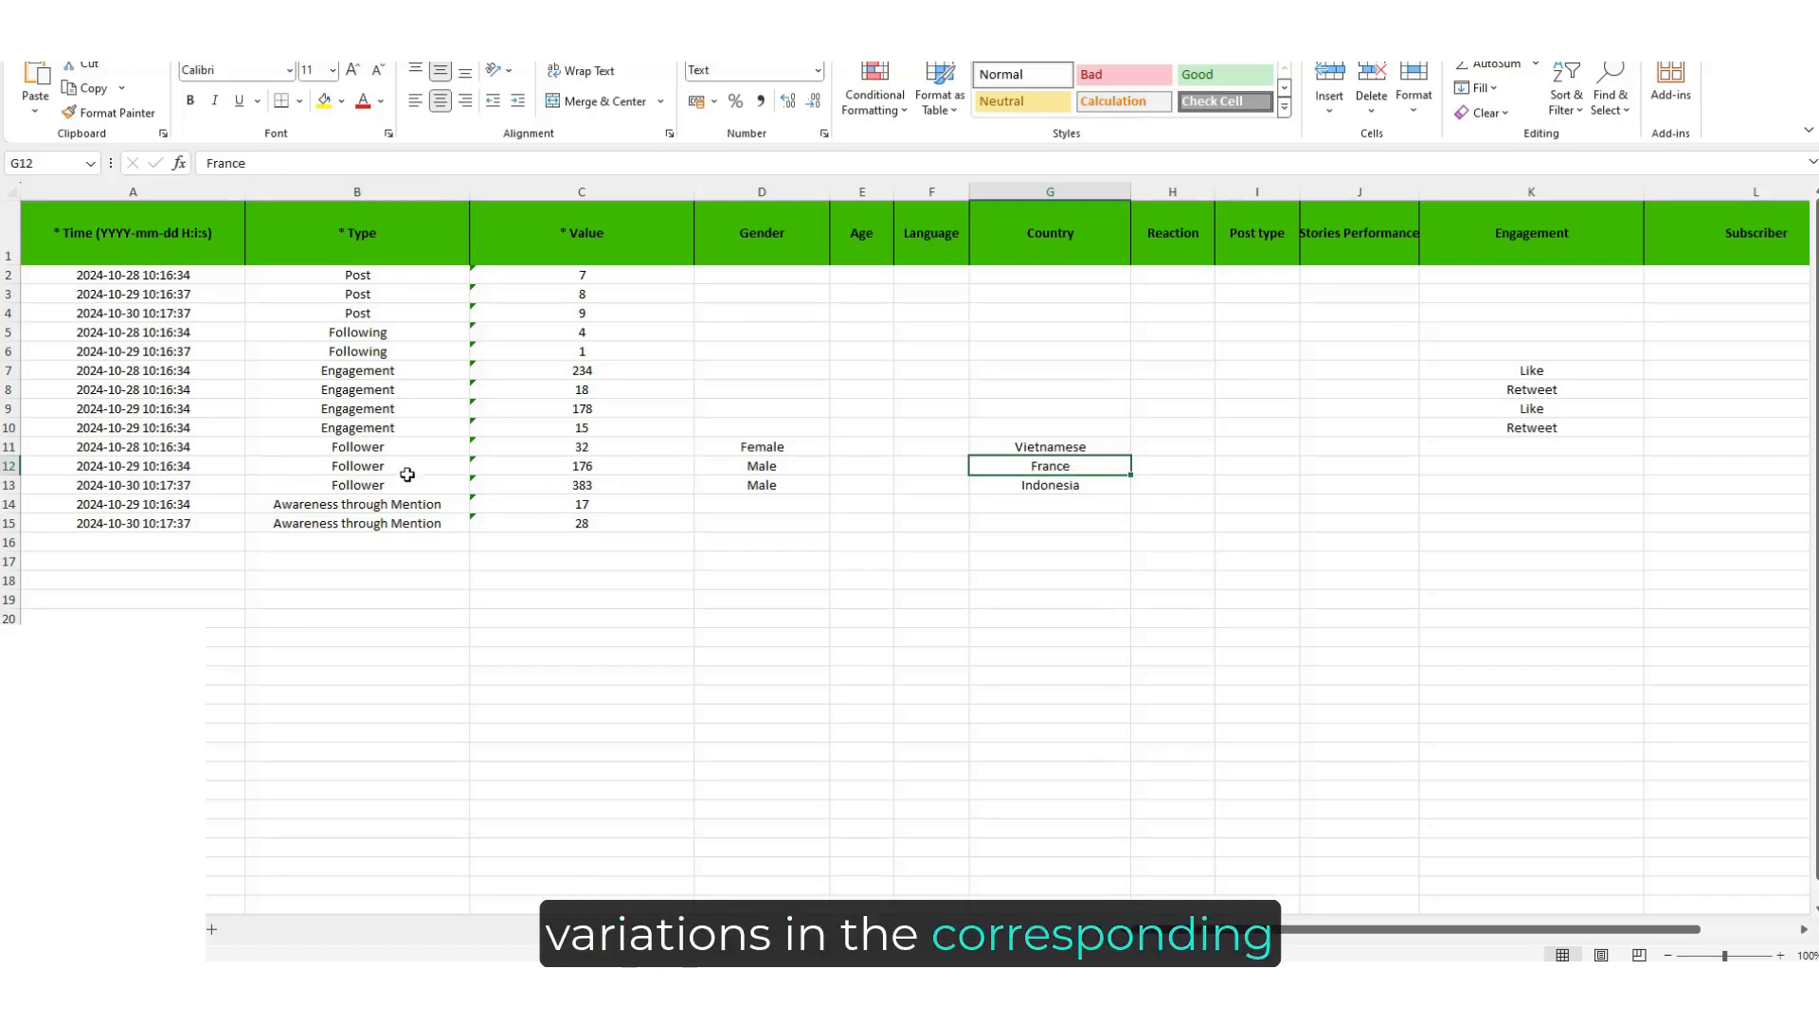
click(382, 372)
click(1566, 377)
click(1561, 409)
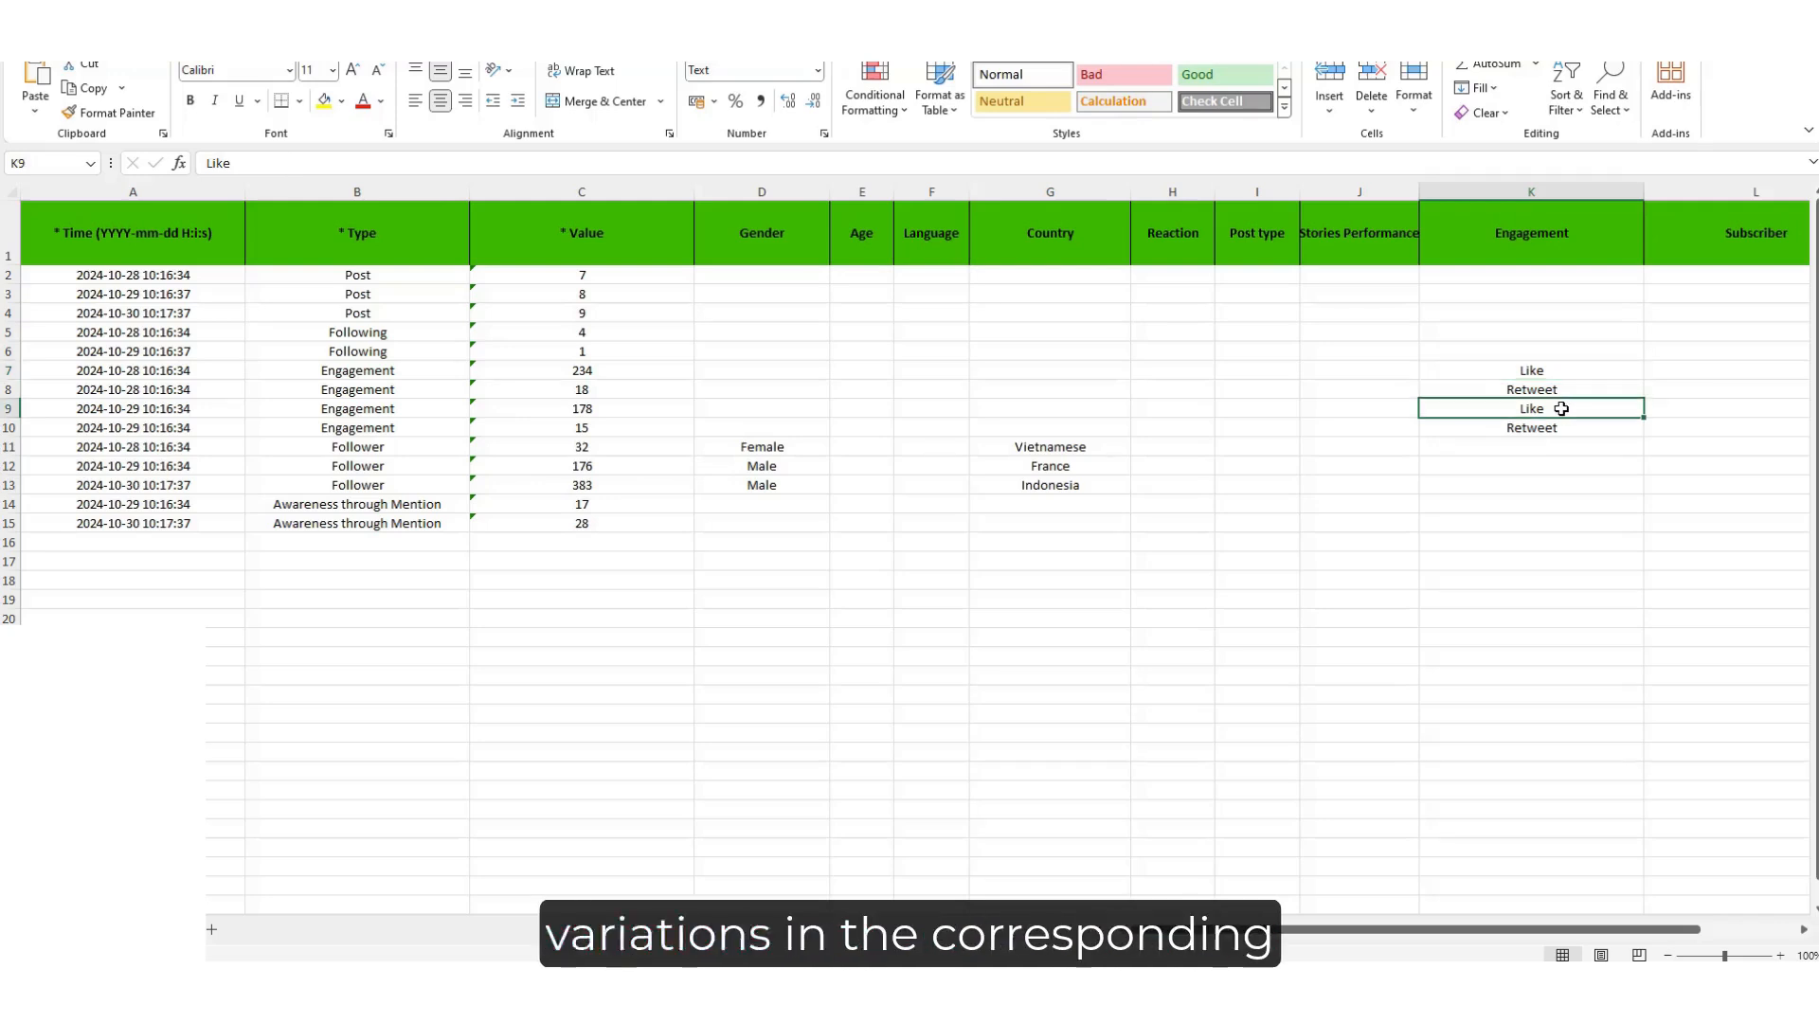
click(1369, 519)
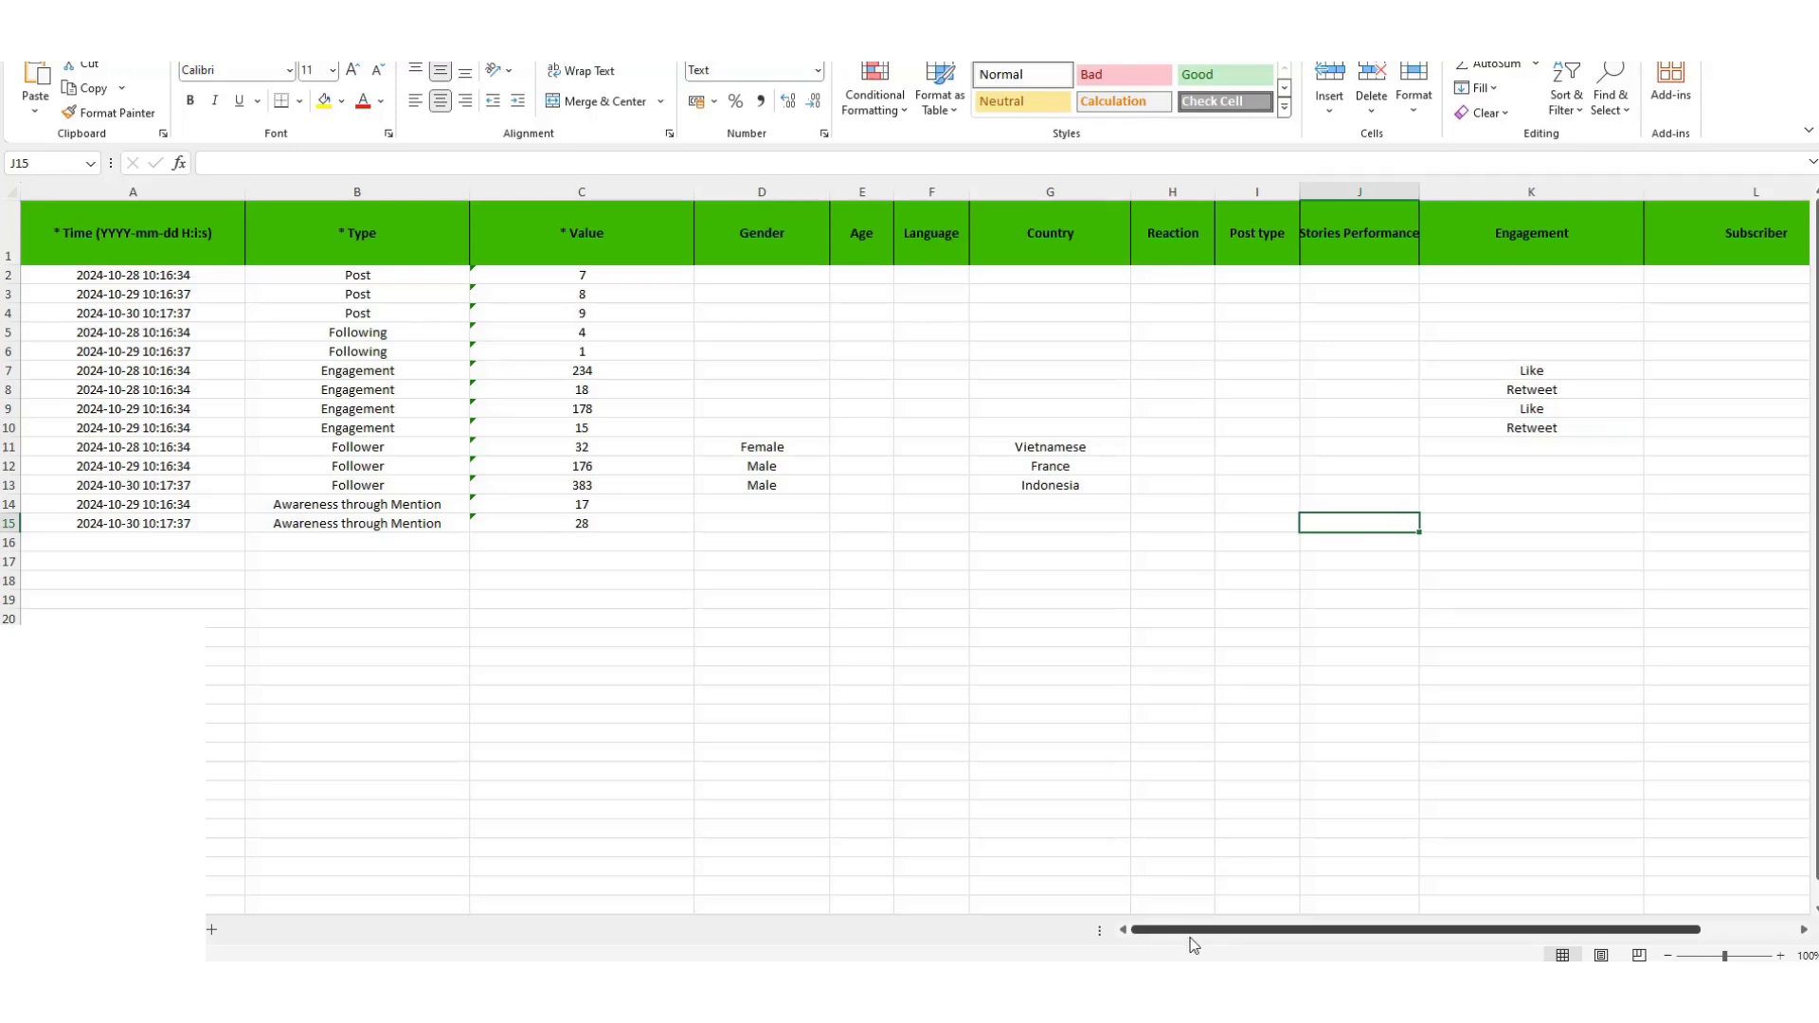
Scroll through the sample sheet's remaining optional columns, from Age to Status.
drag(1192, 933, 1360, 929)
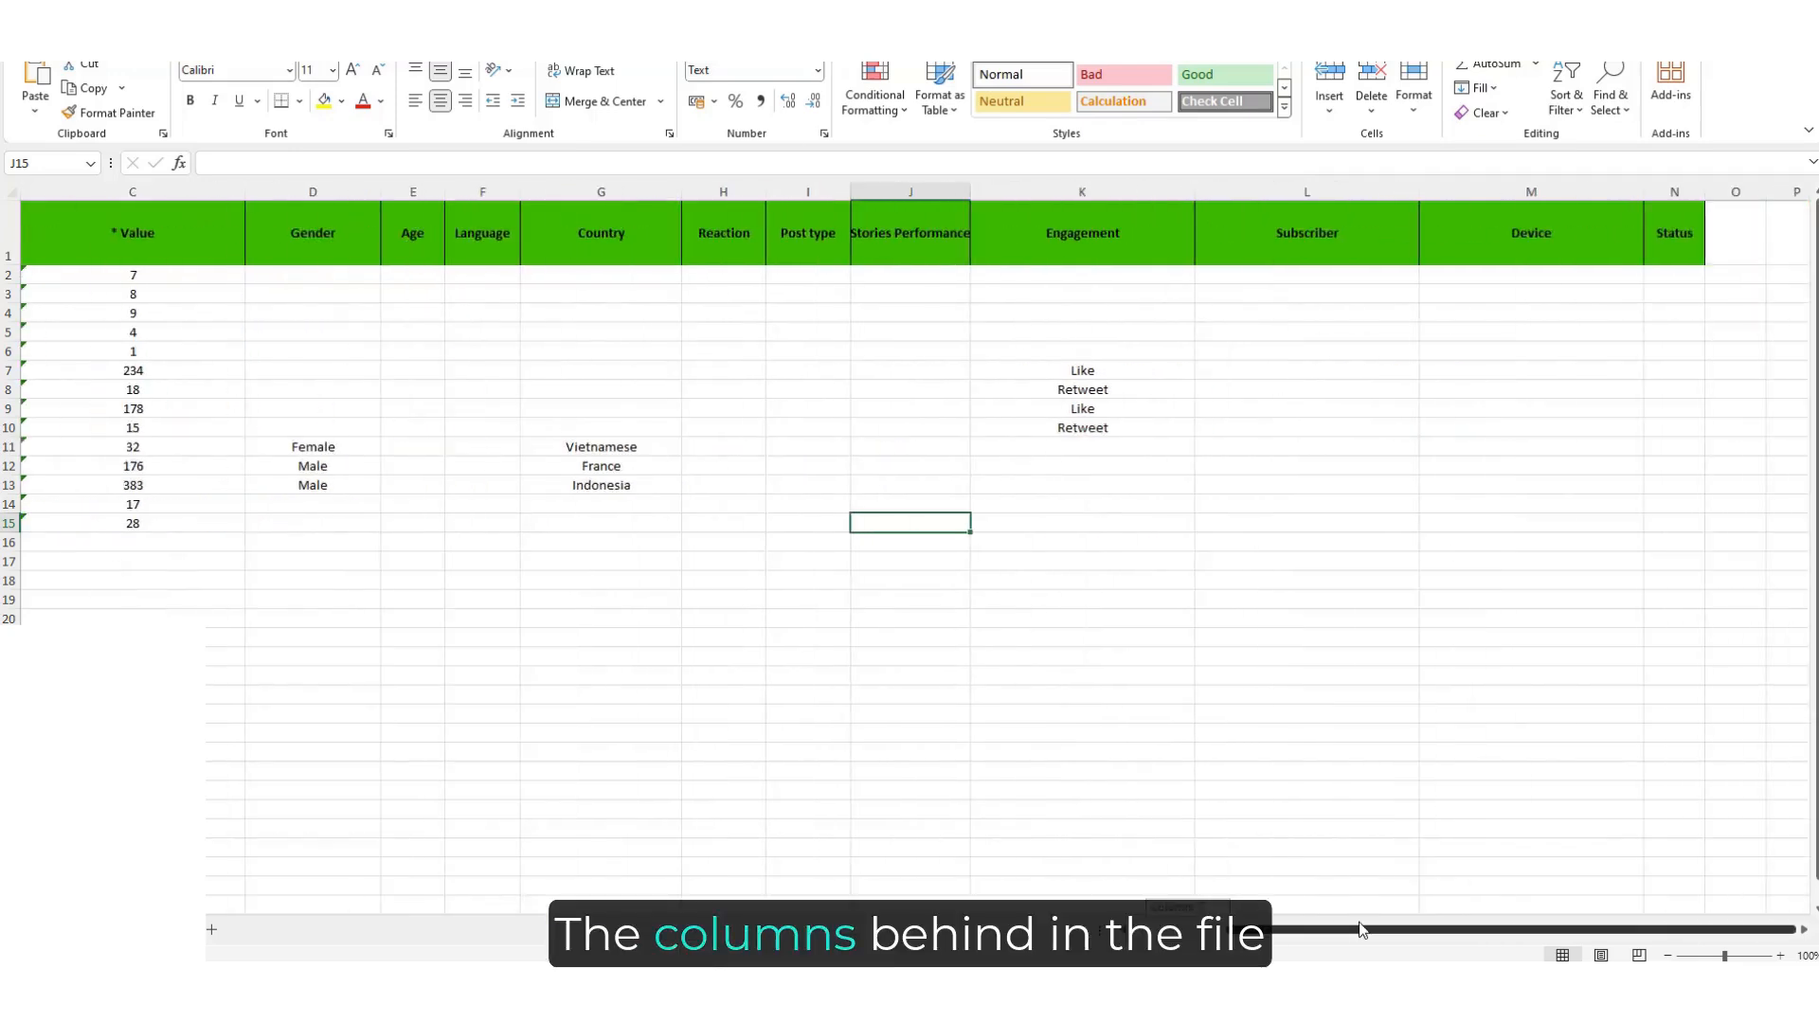
click(434, 376)
click(470, 370)
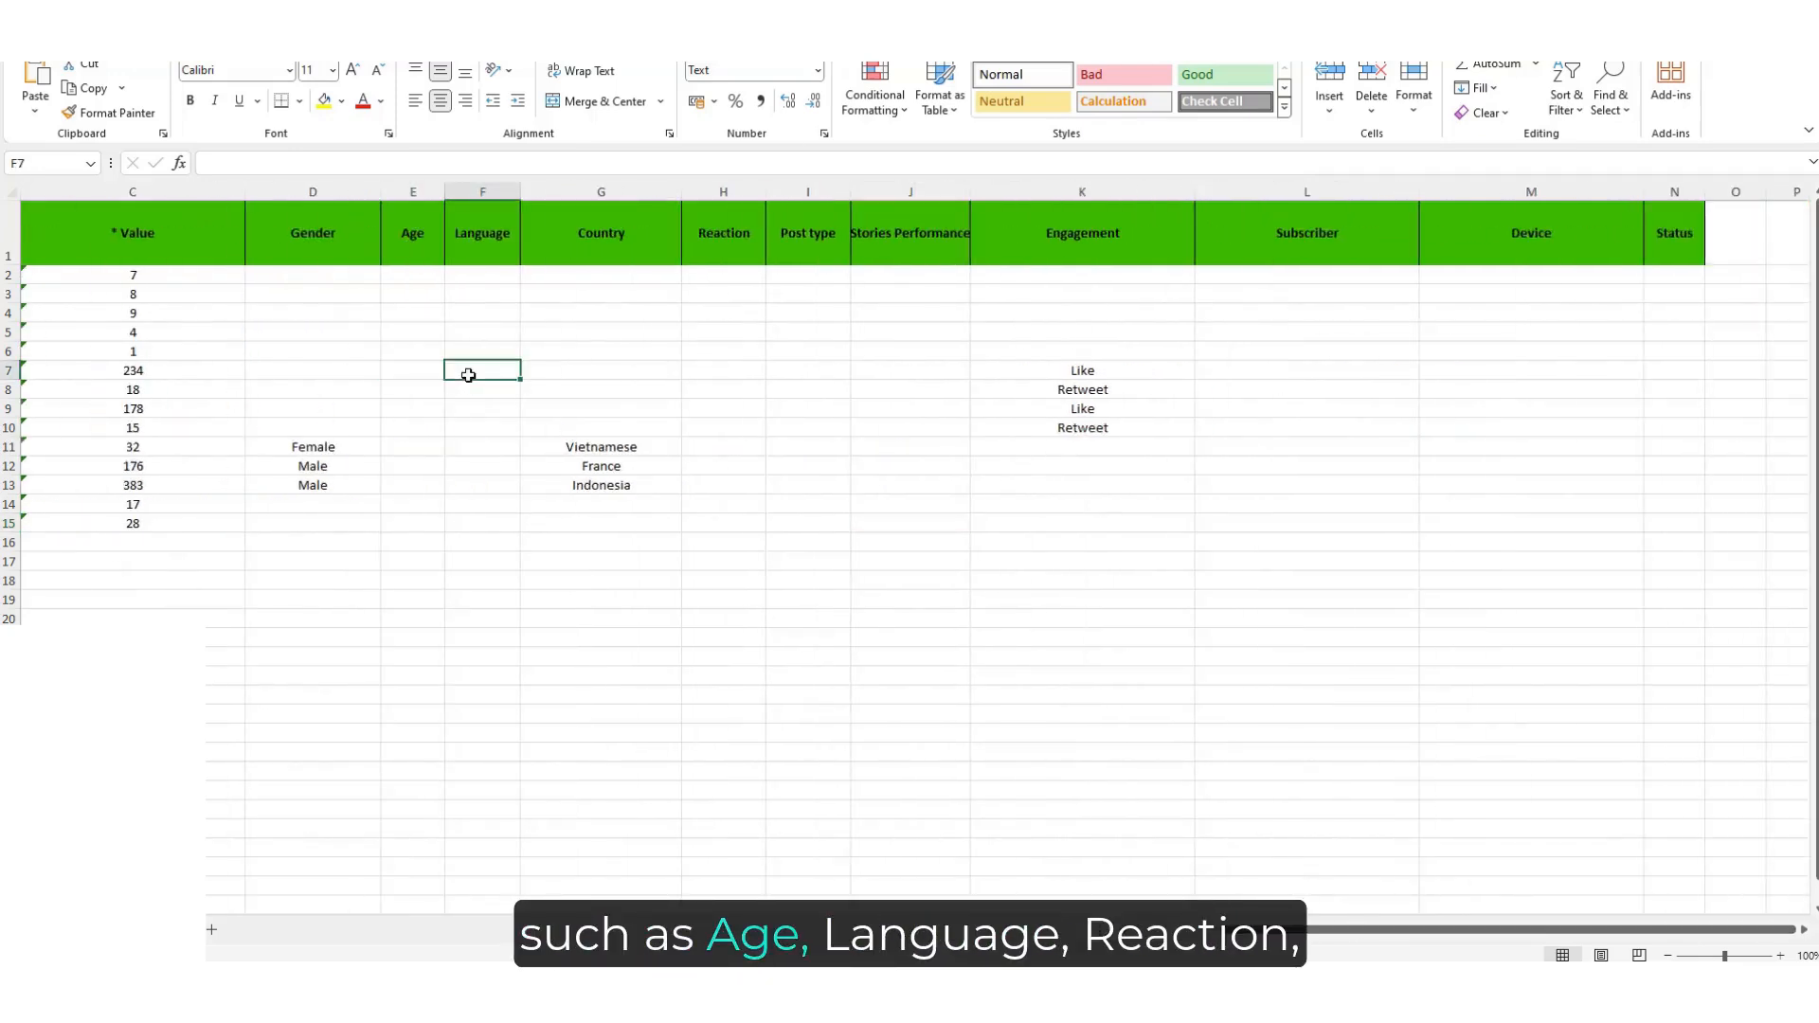
click(753, 365)
click(805, 353)
click(900, 353)
click(1304, 345)
click(1535, 350)
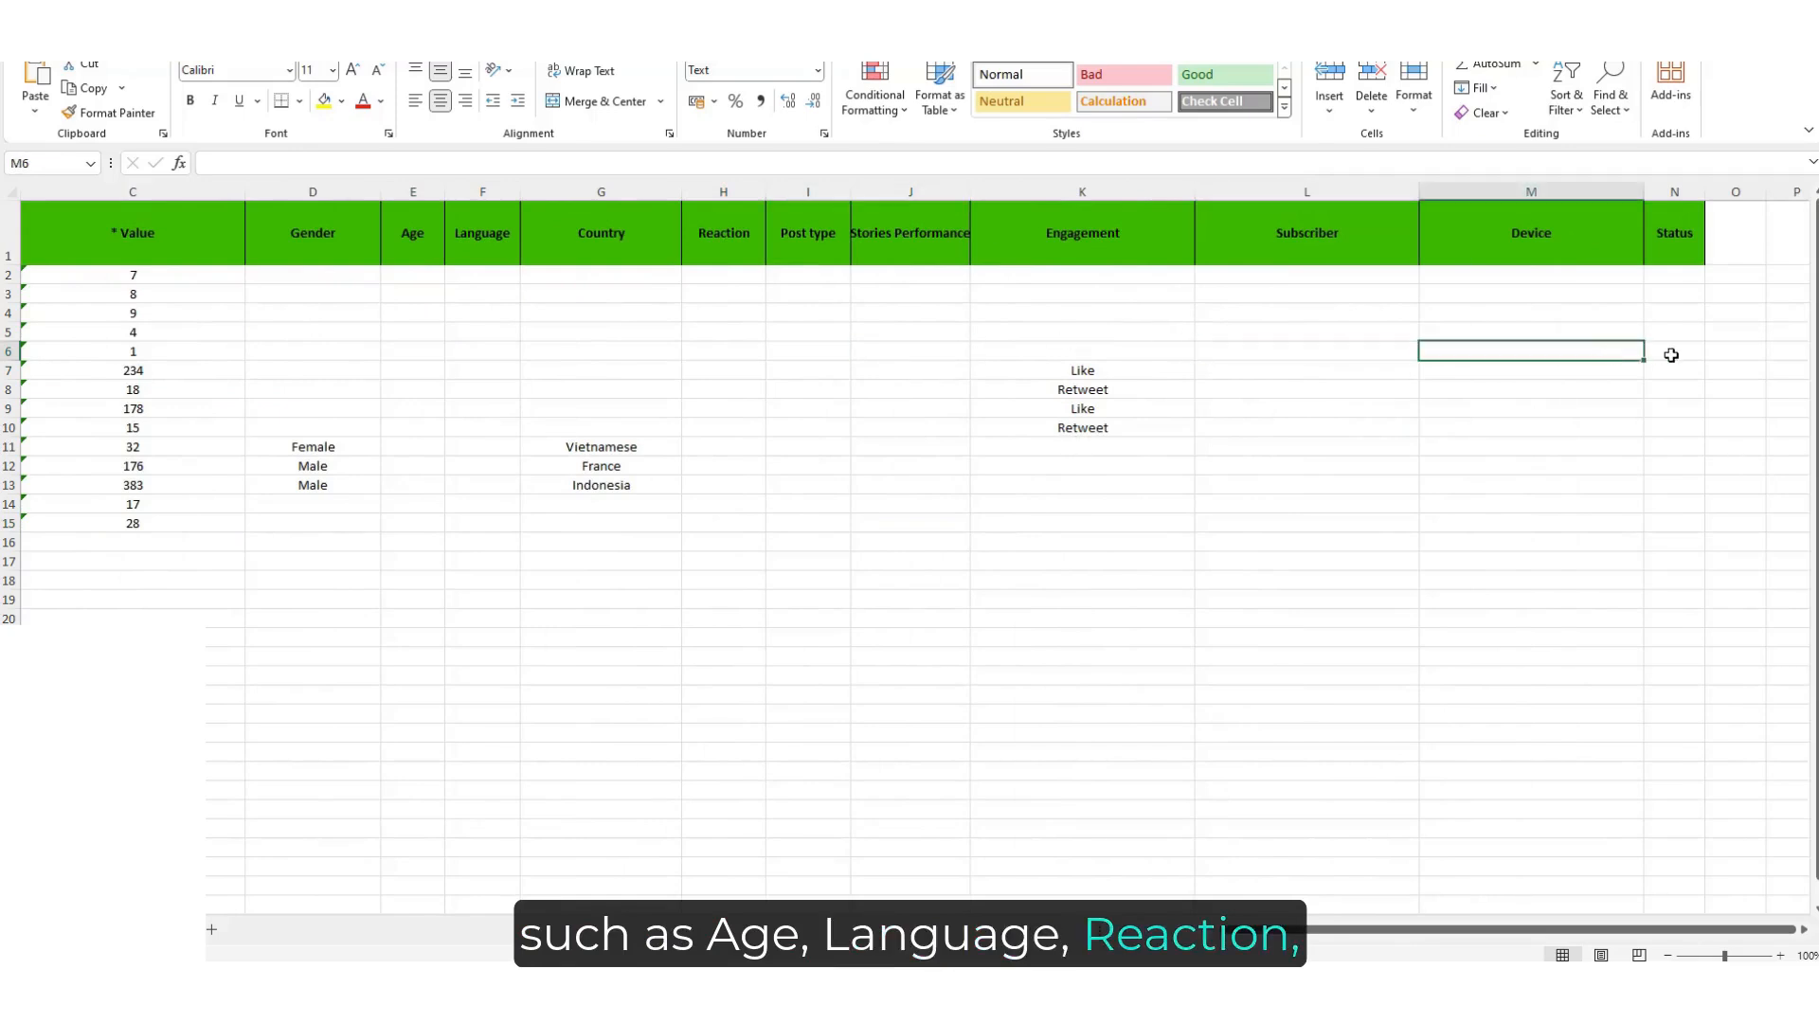
click(1667, 352)
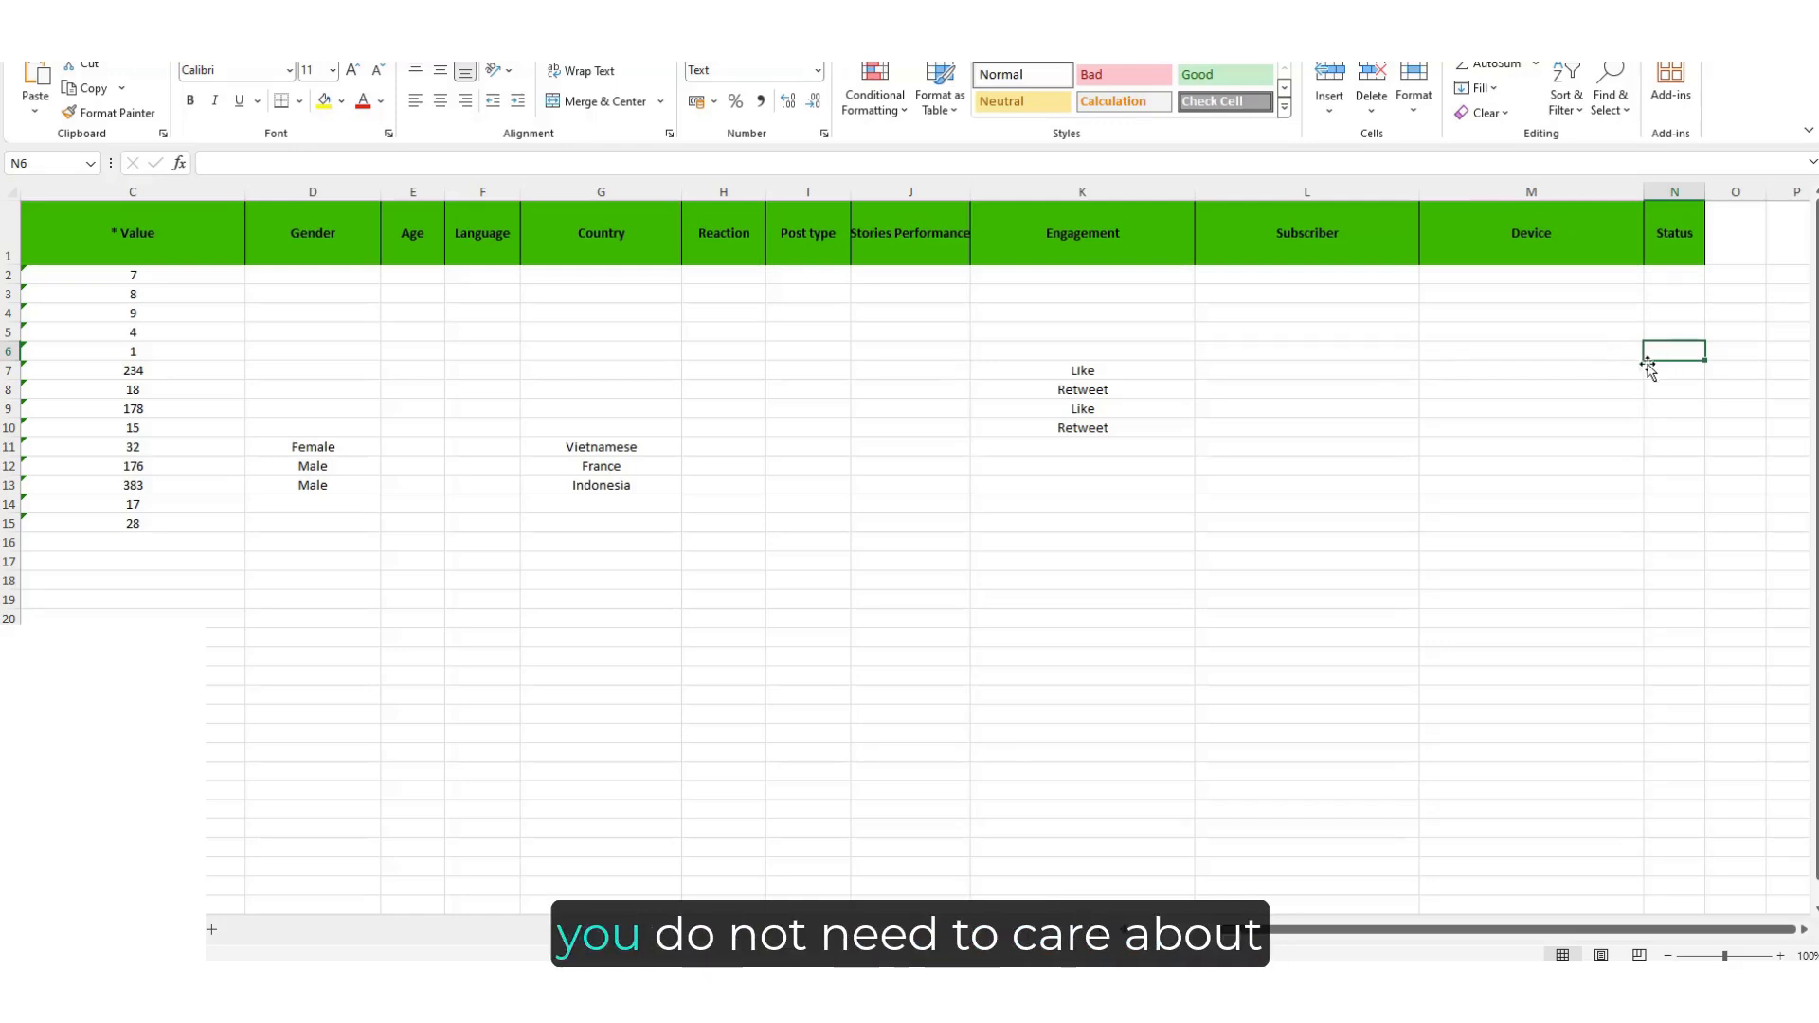
drag(1408, 938, 1305, 940)
click(1225, 576)
click(1103, 611)
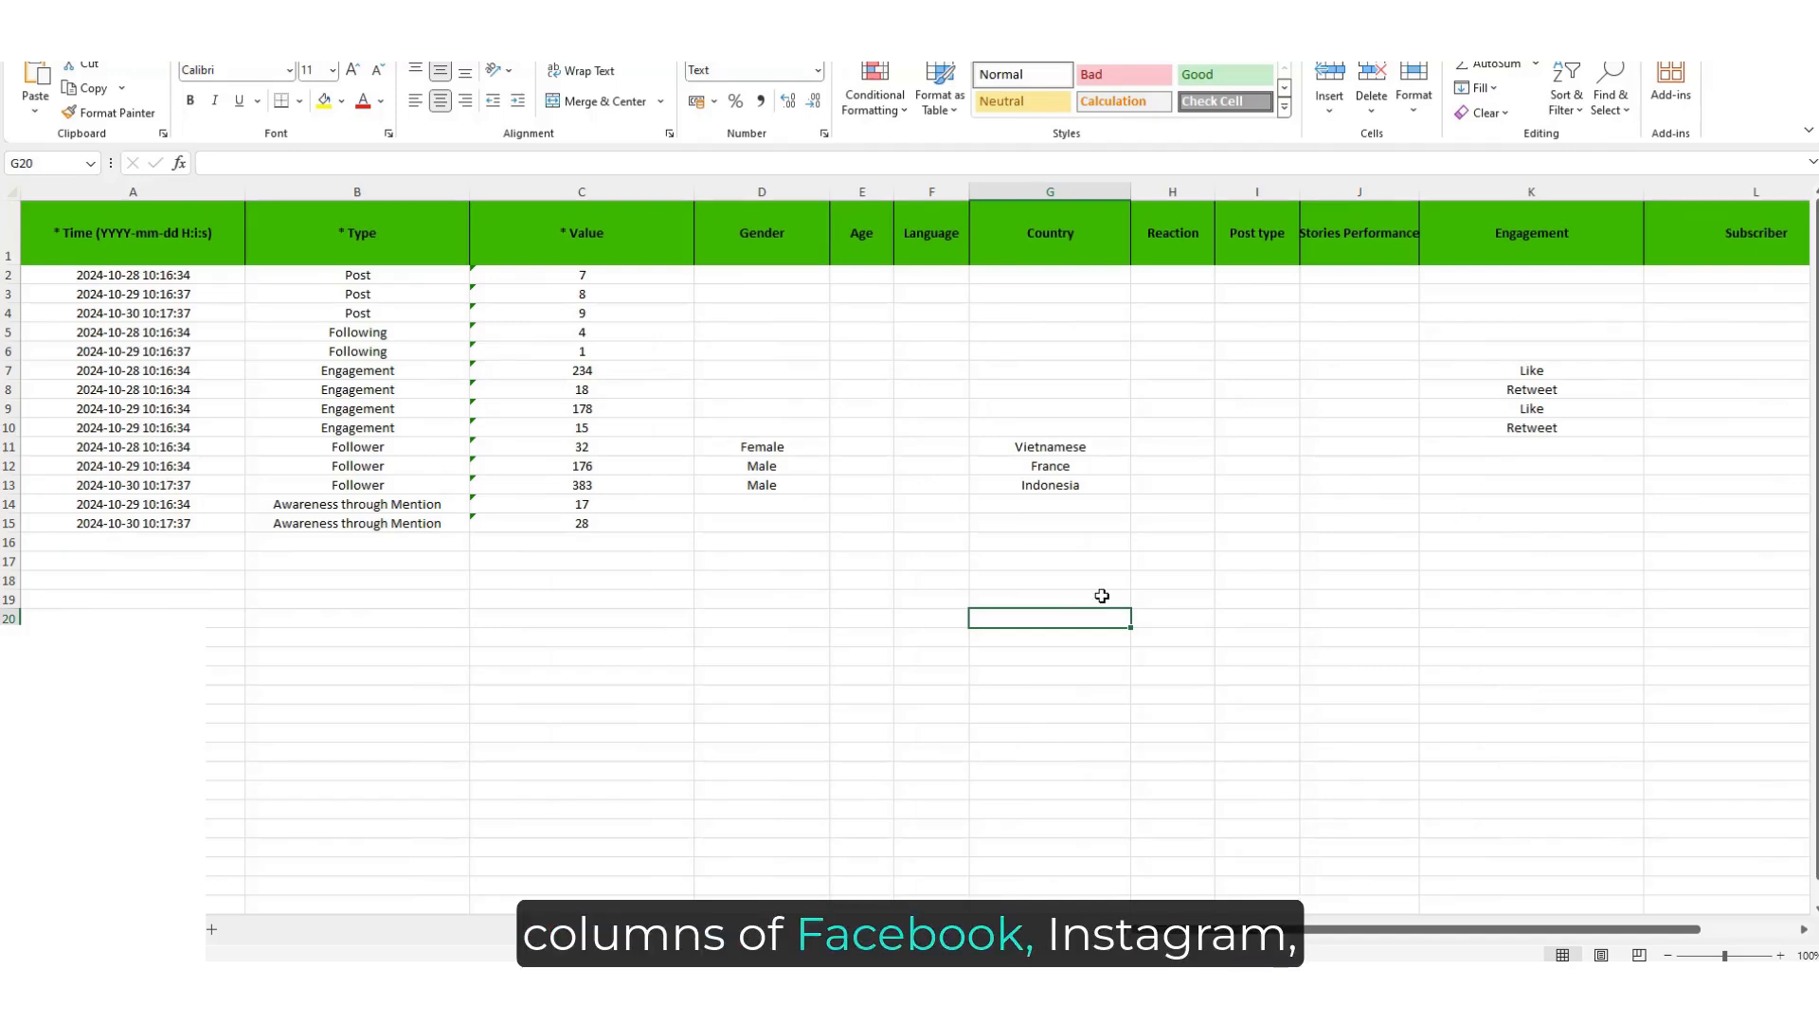
click(890, 526)
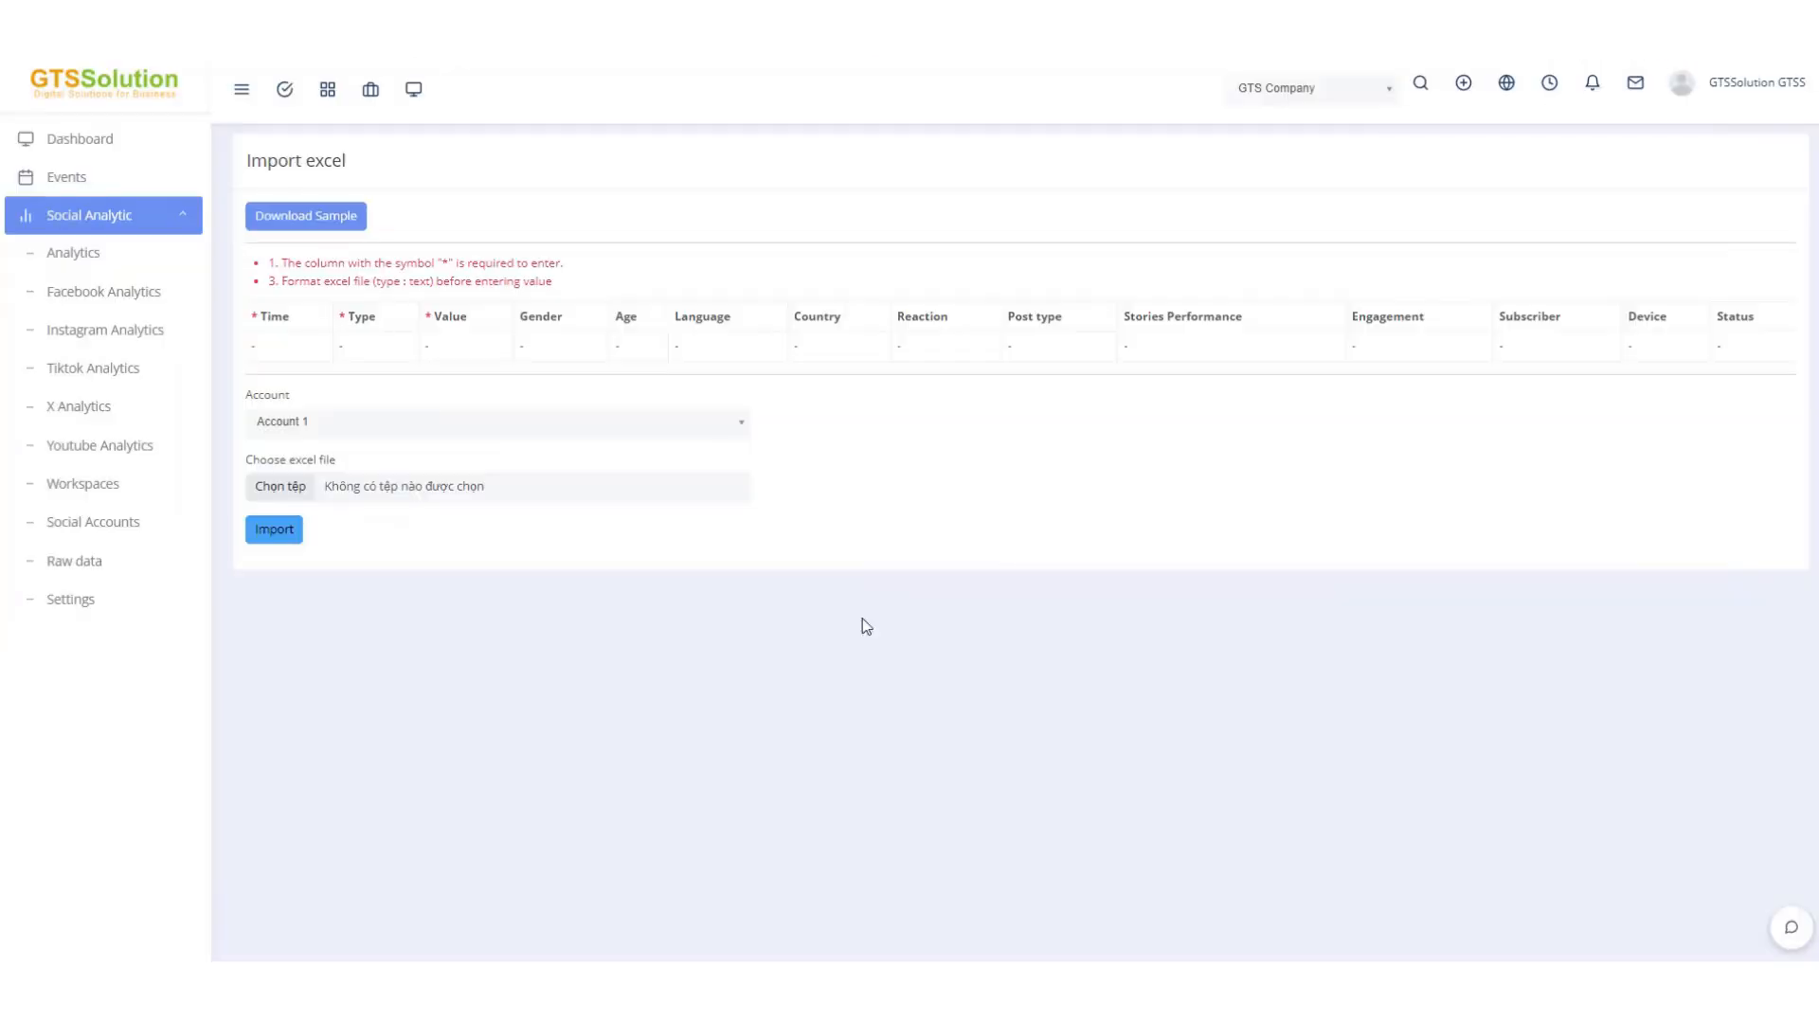
Choose the edited Excel file and import it into Account 1.
click(309, 481)
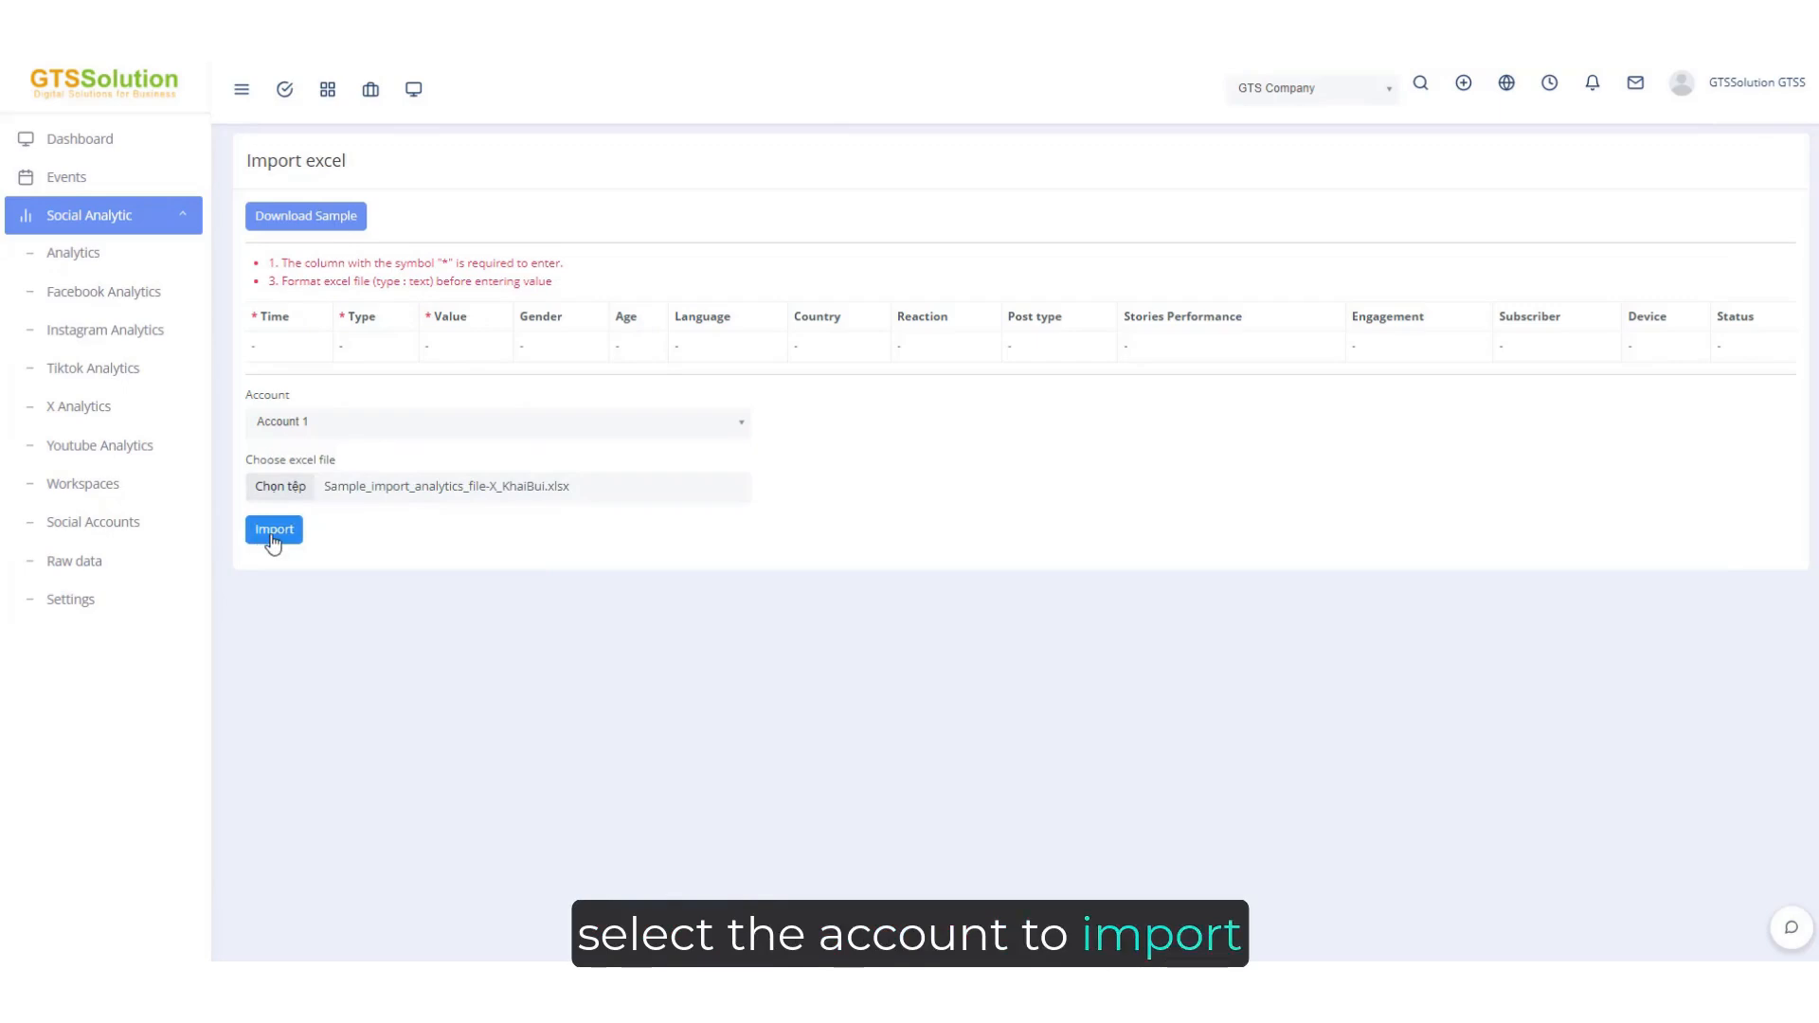
click(273, 531)
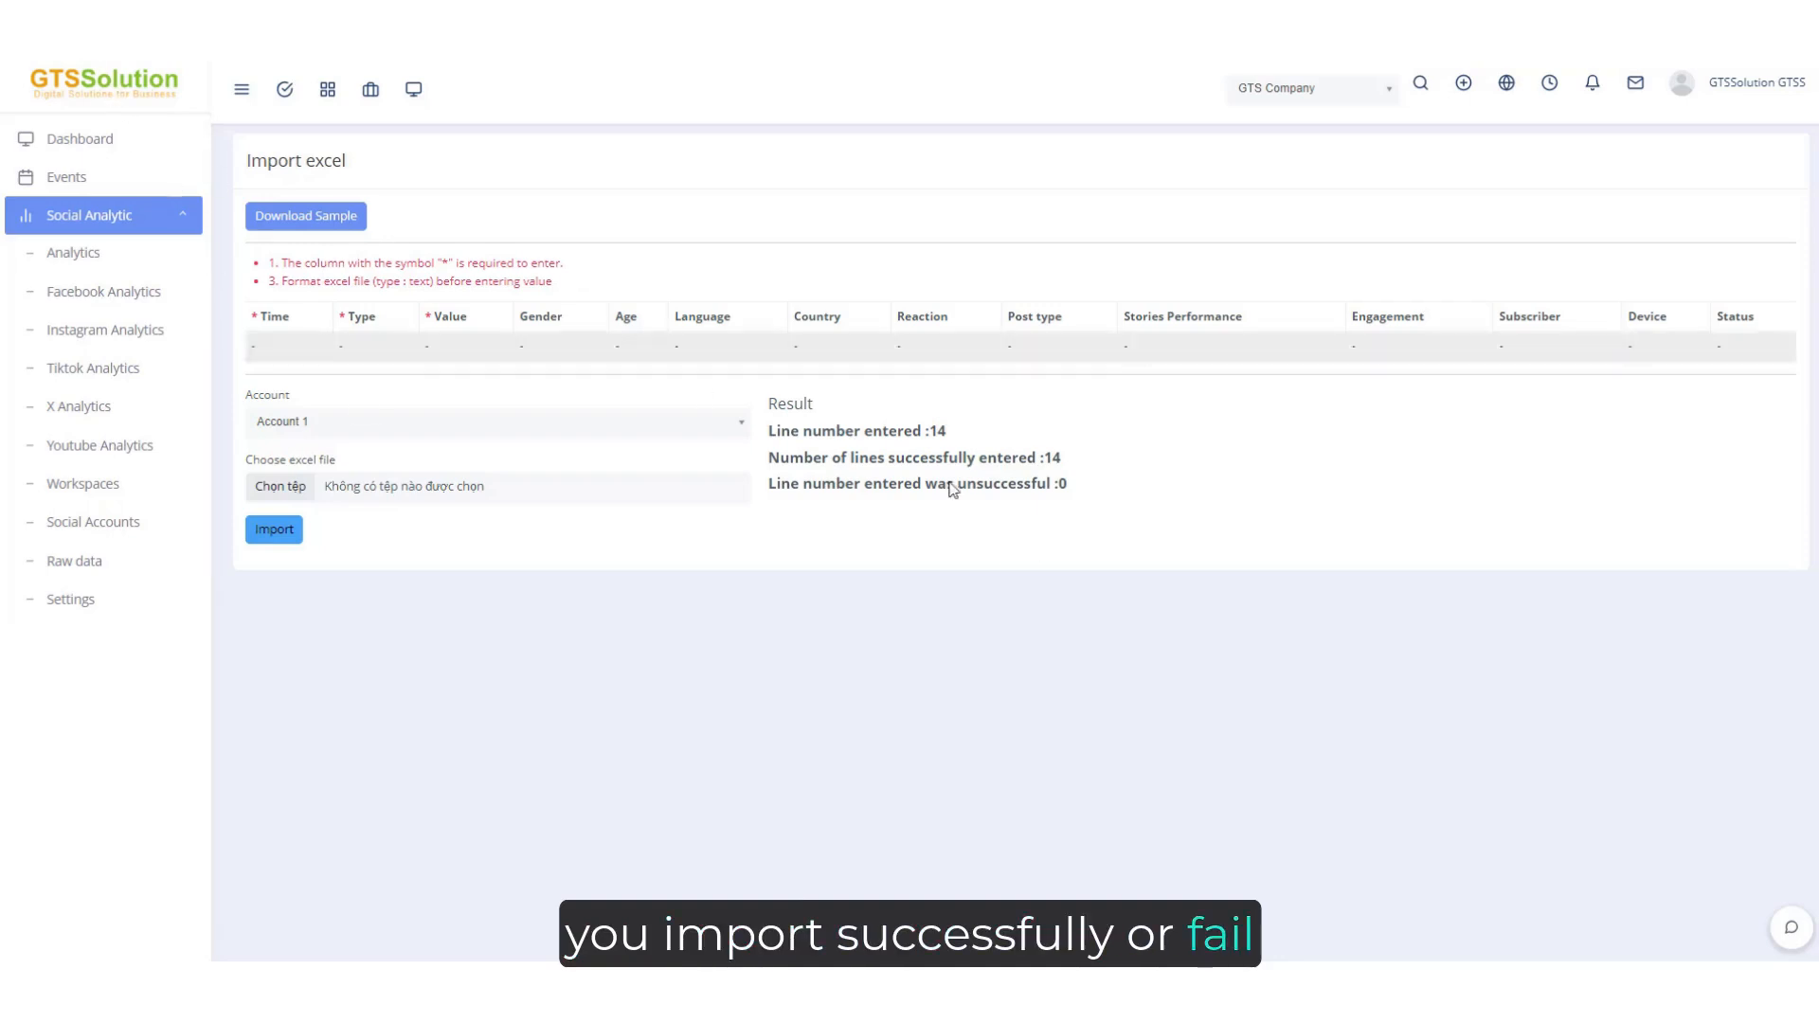
Return to the account's raw data table and inspect the imported rows.
key(alt+Left)
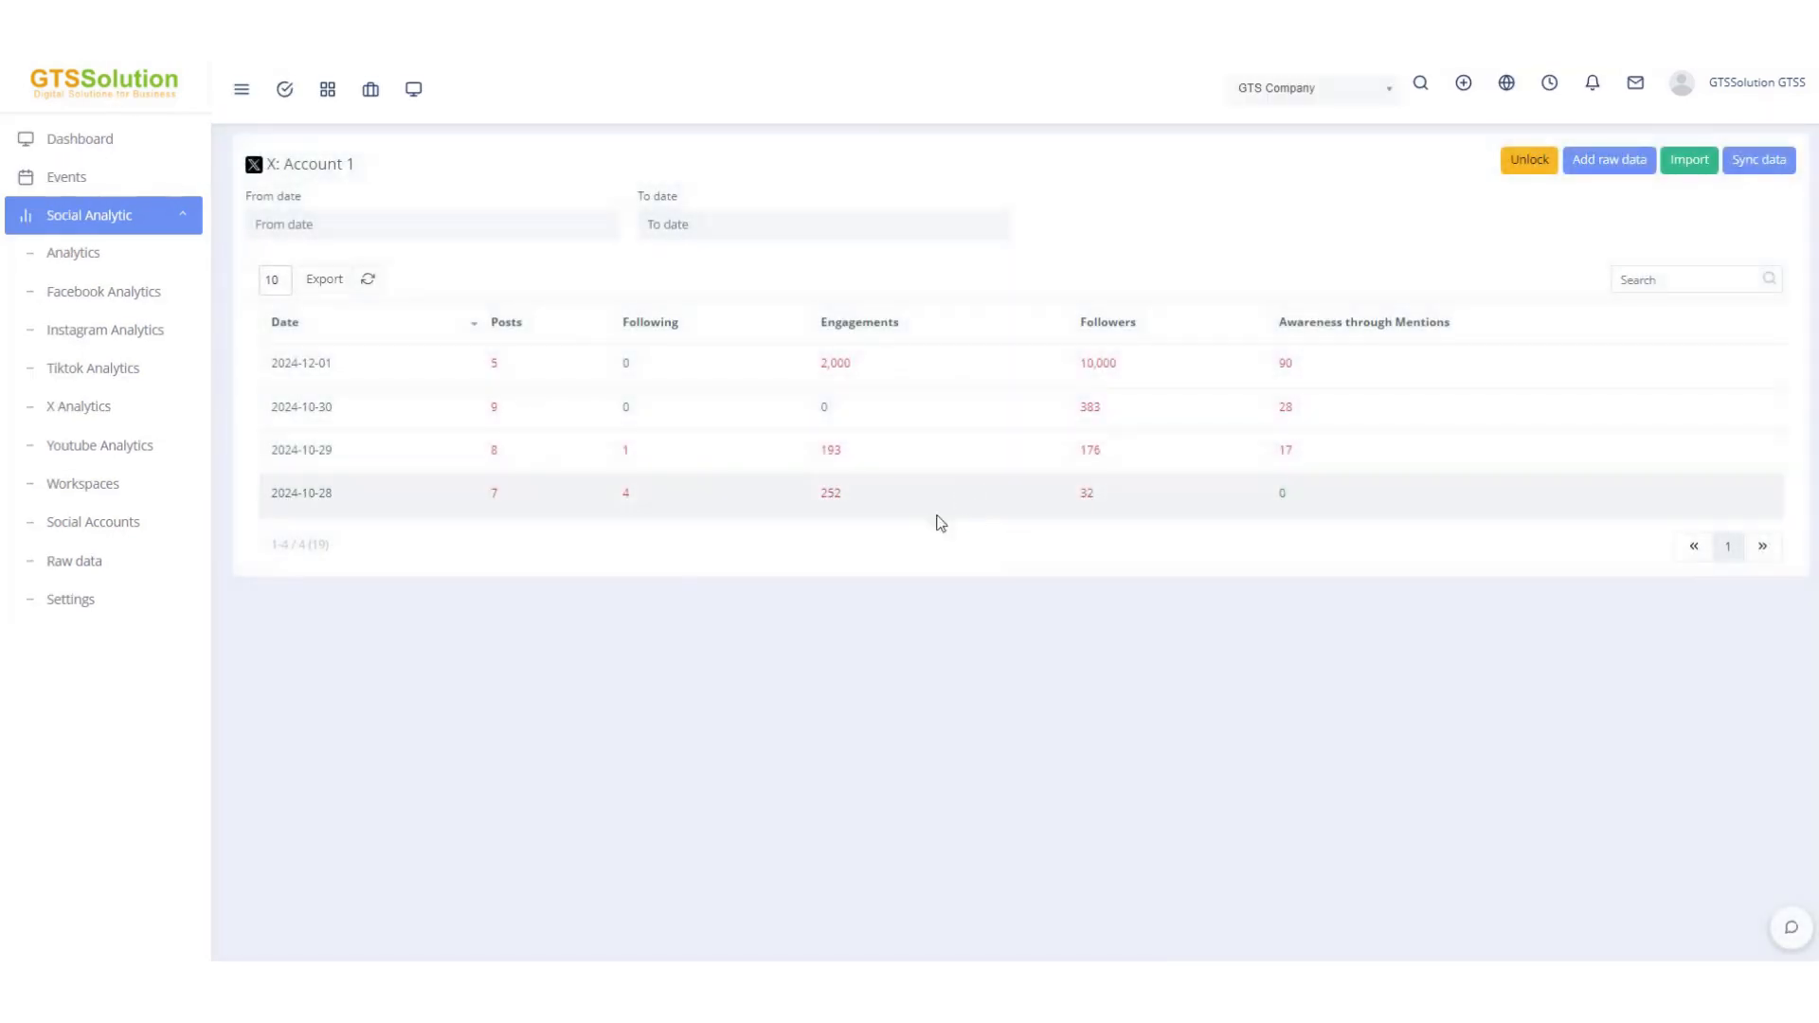
double_click(831, 494)
double_click(1088, 495)
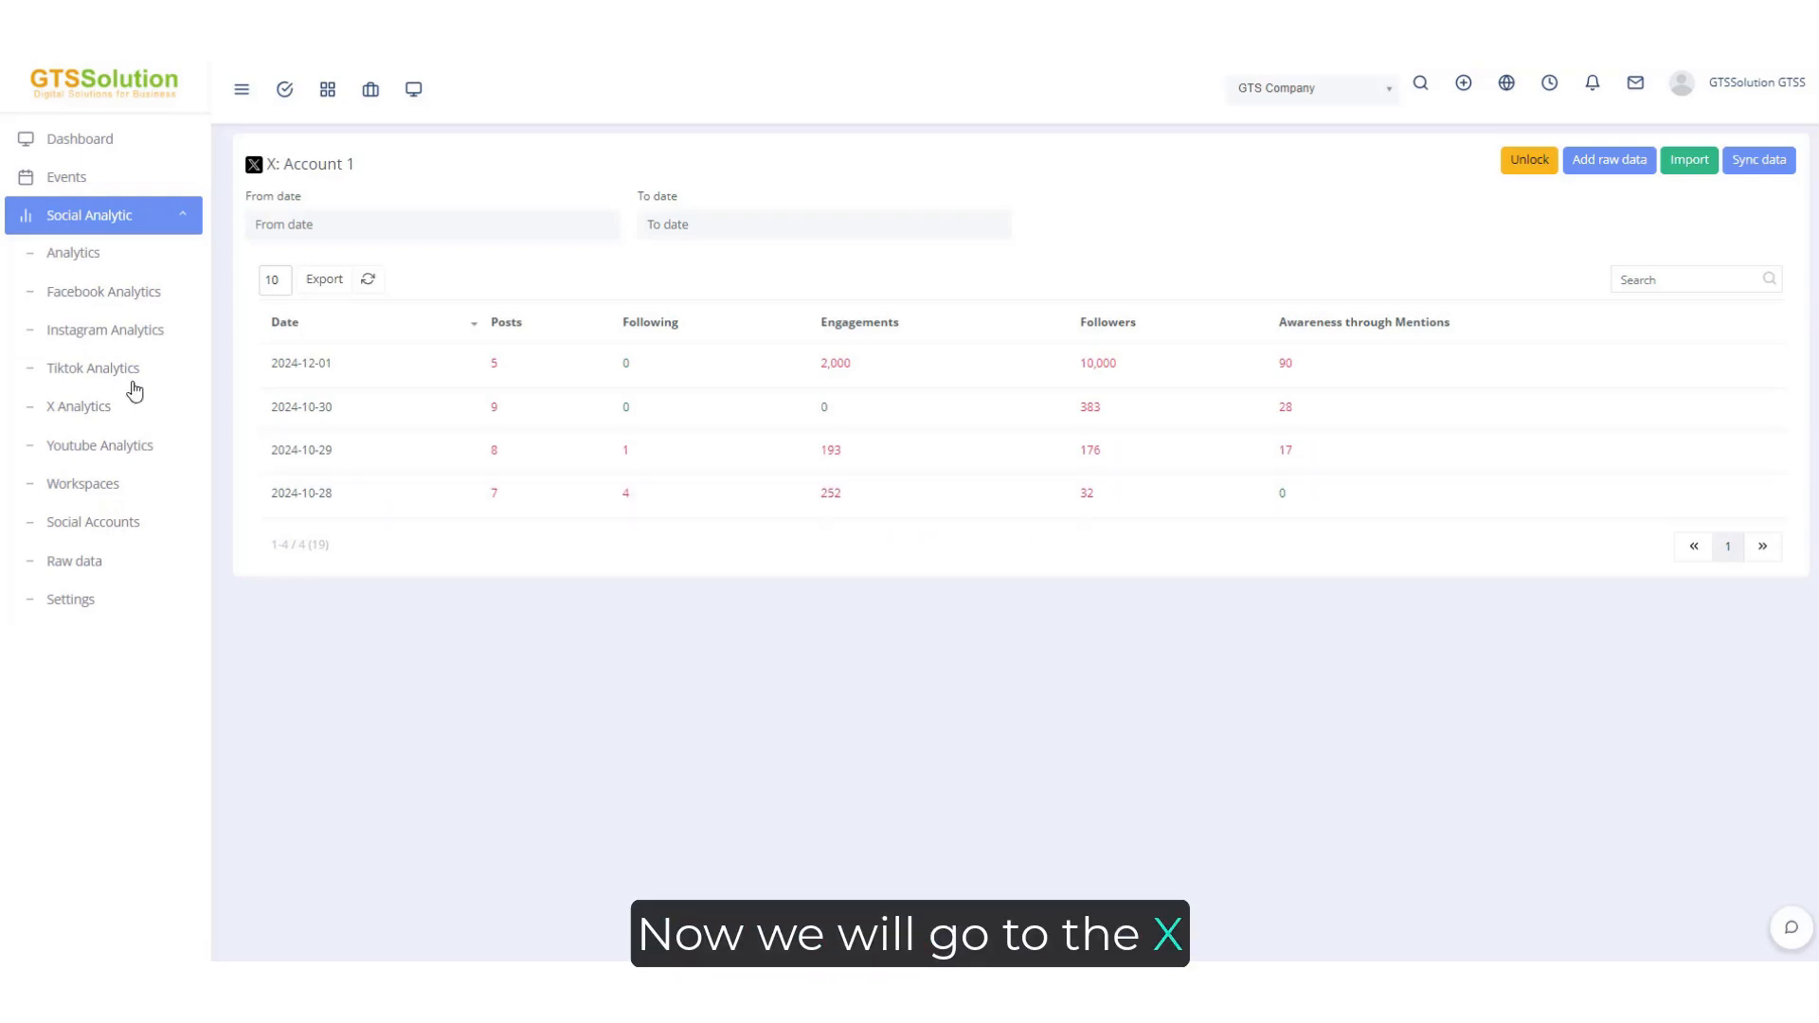
Open X Analytics and set the time period filter to This Year.
click(100, 412)
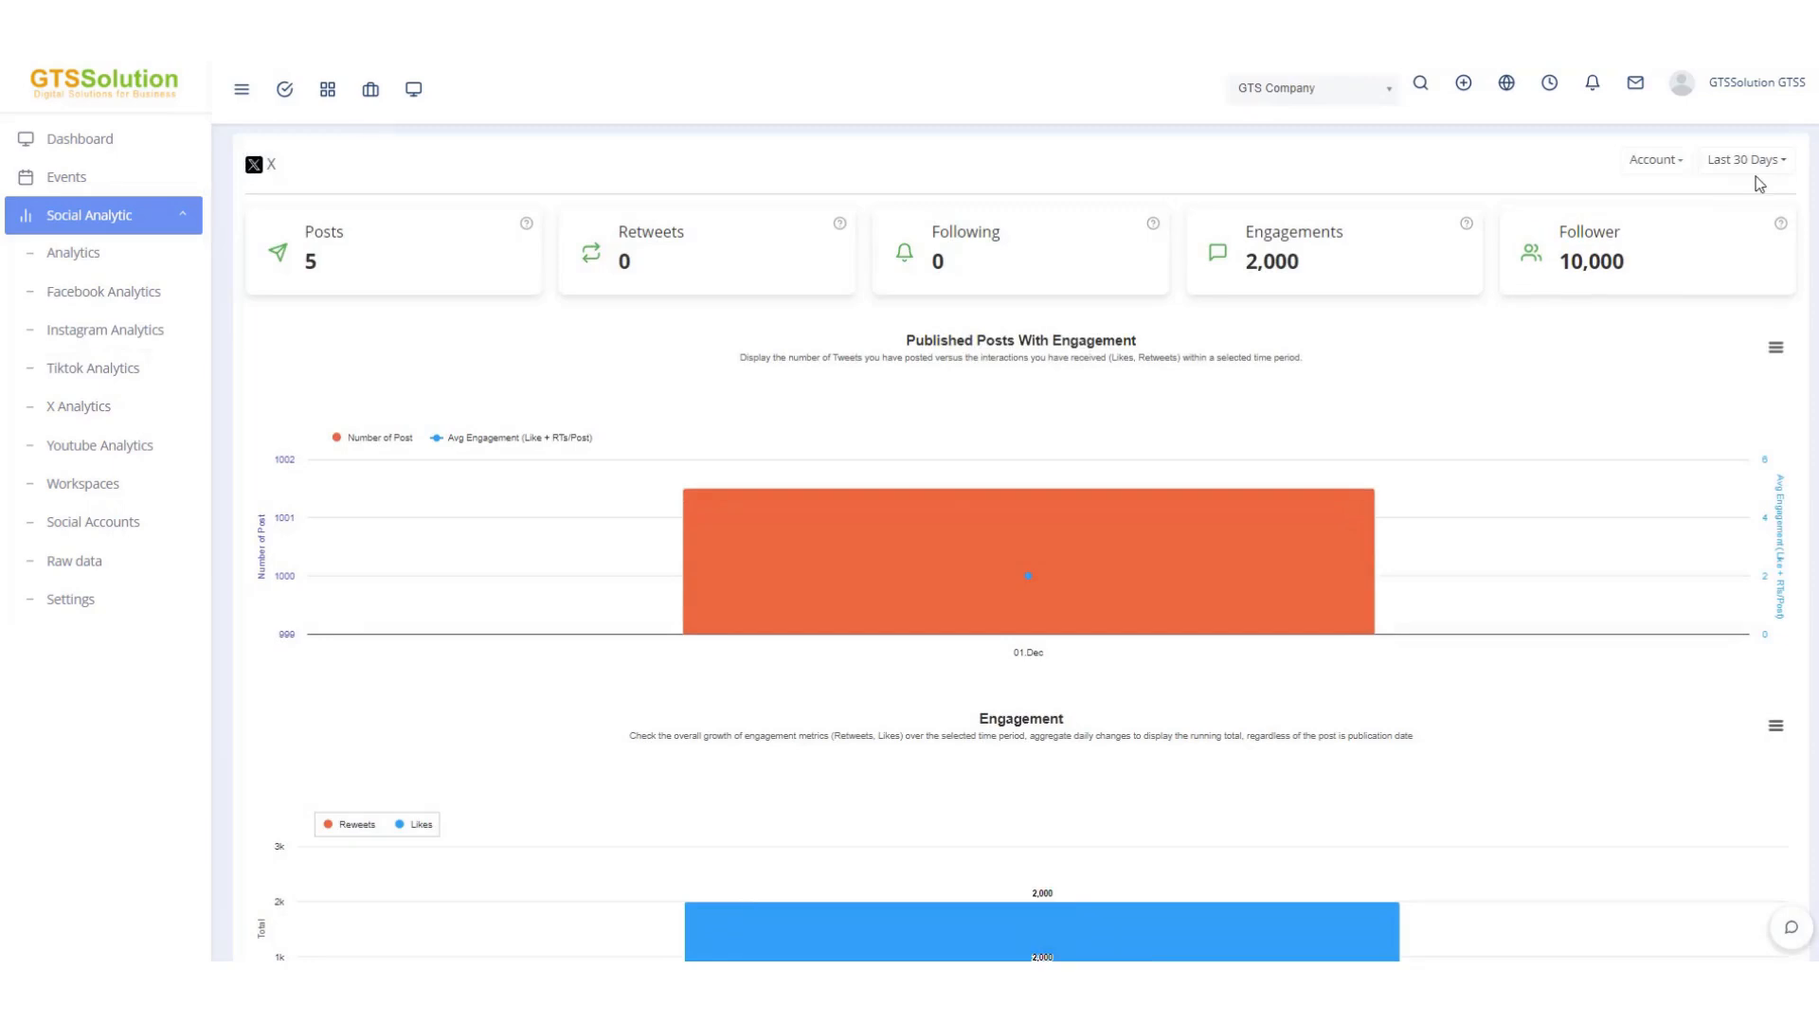
click(1753, 163)
click(1700, 300)
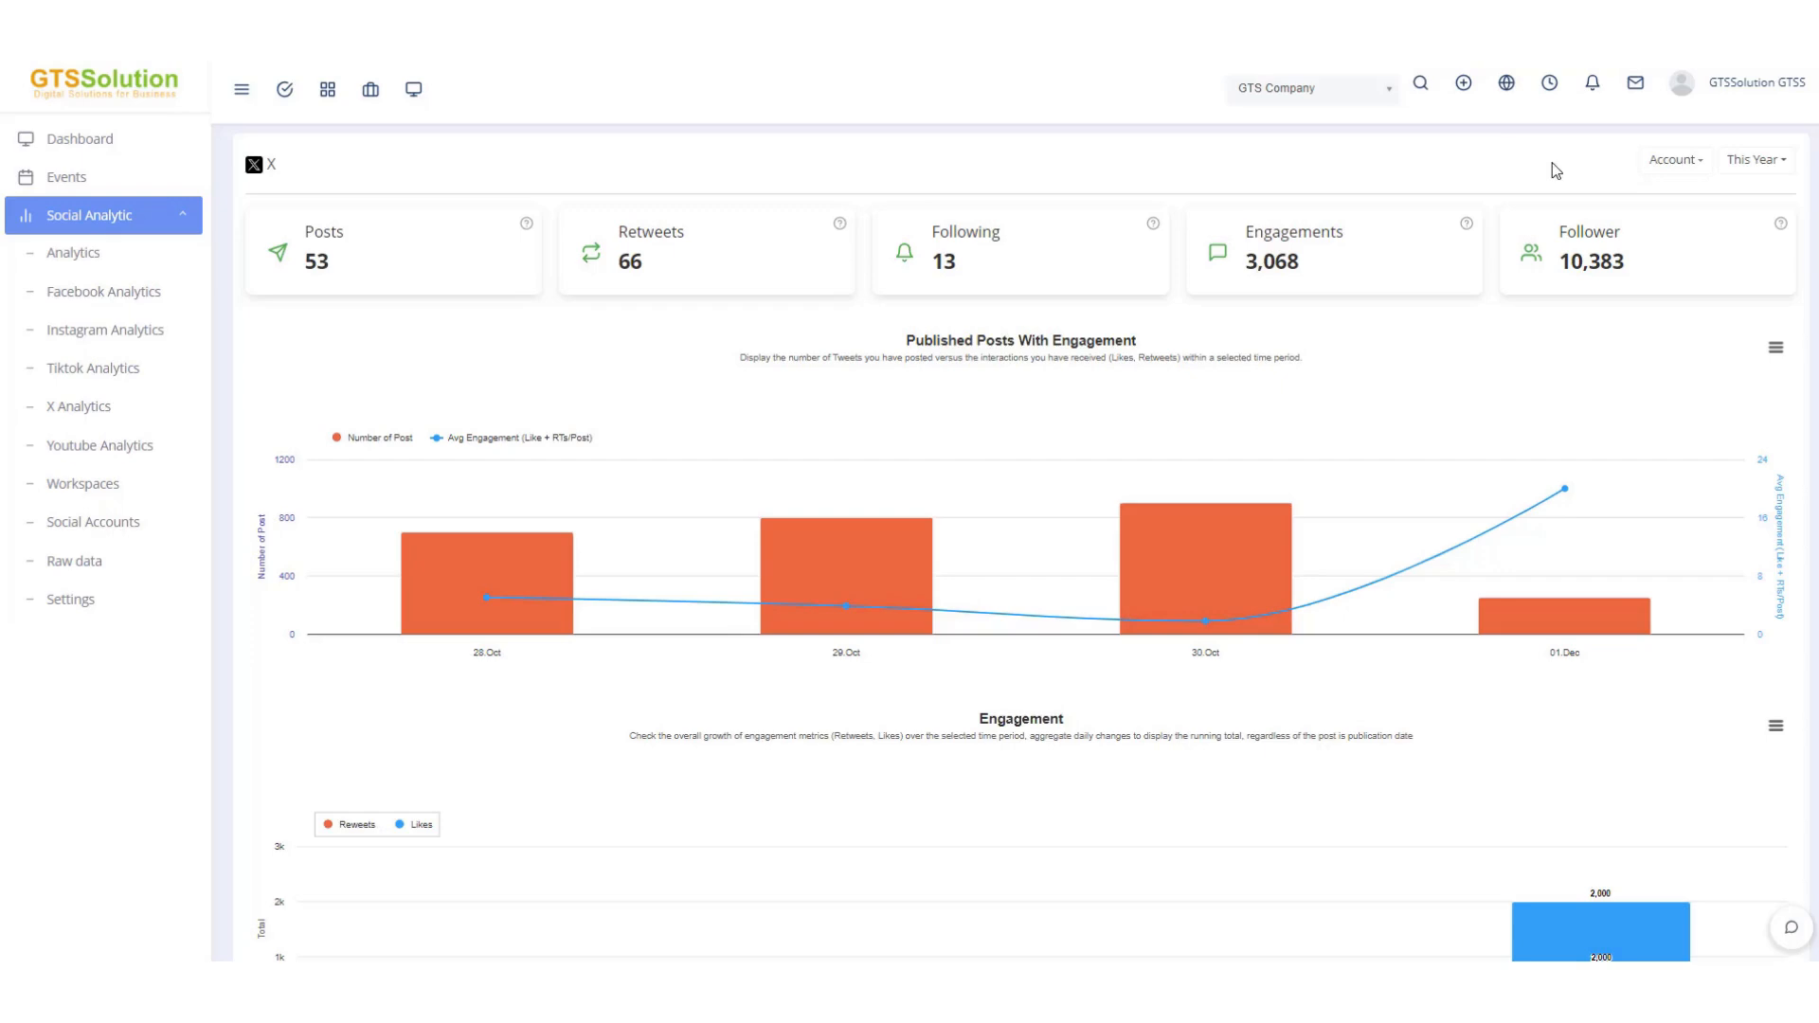
Review the company, account and period filters and scroll through the X statistics charts.
click(1280, 95)
click(1458, 142)
click(1672, 160)
click(1751, 160)
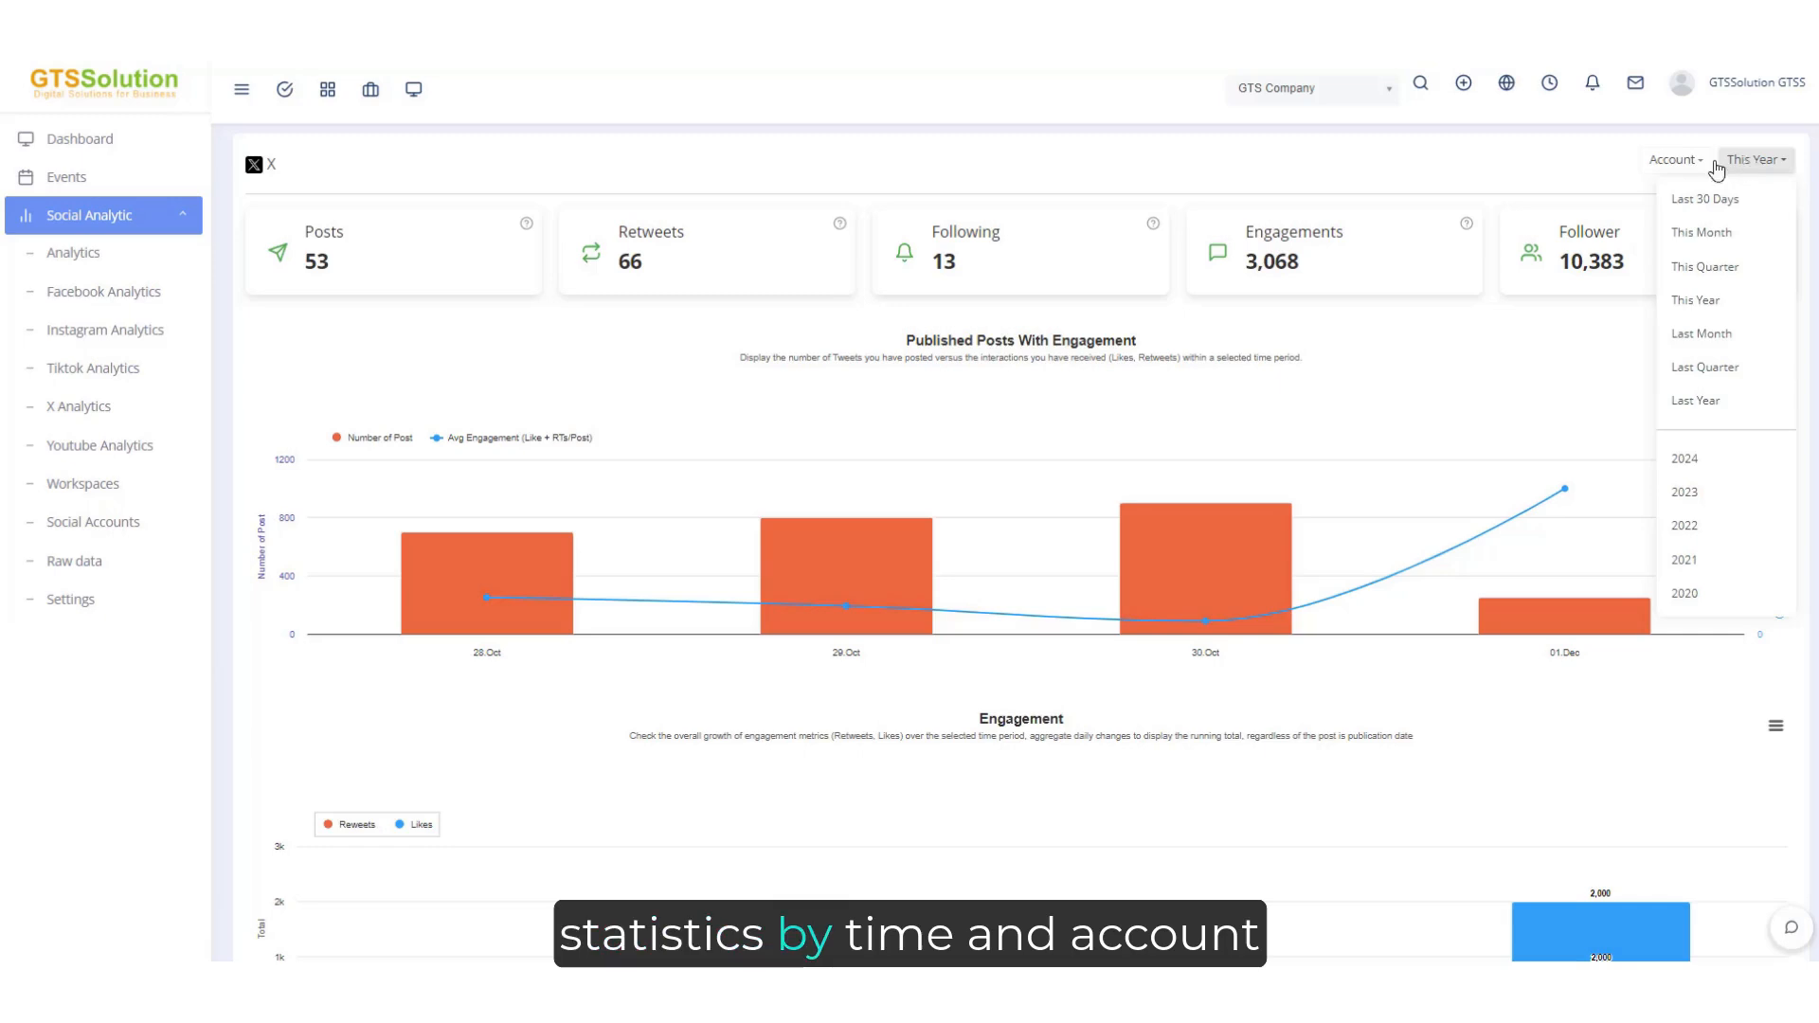
click(1564, 163)
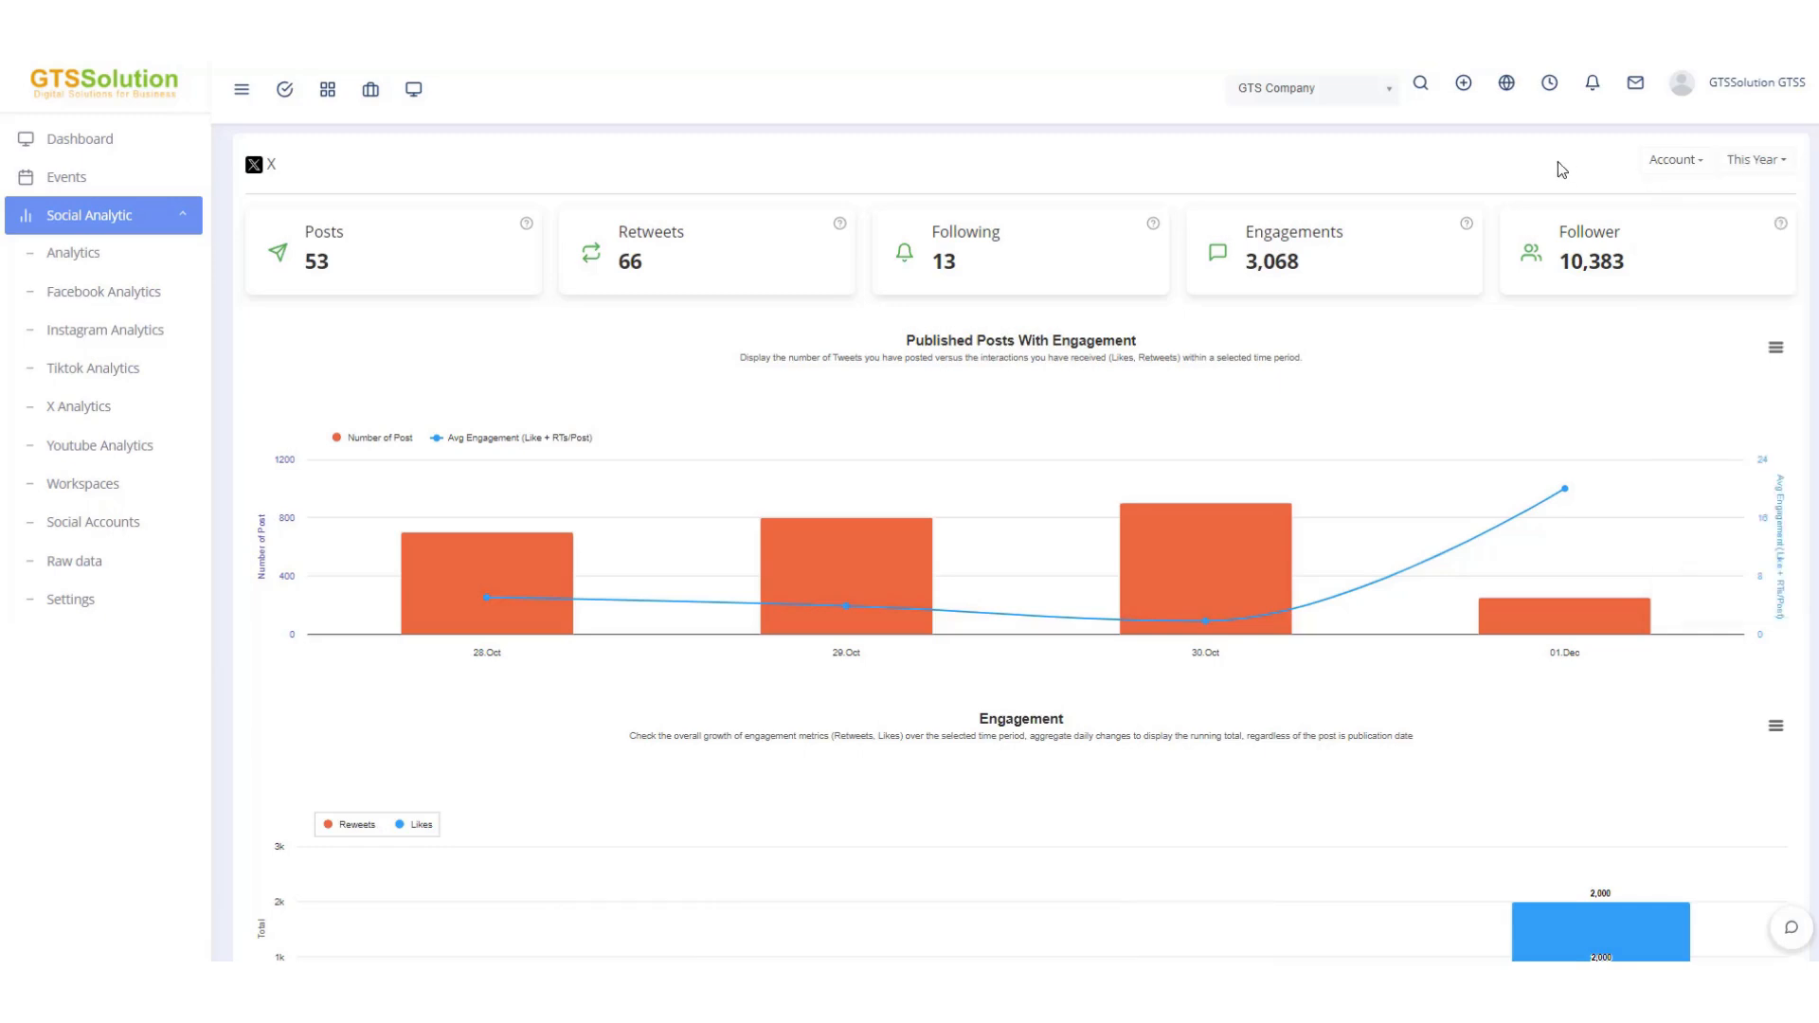
scroll(1313, 413, down, 10)
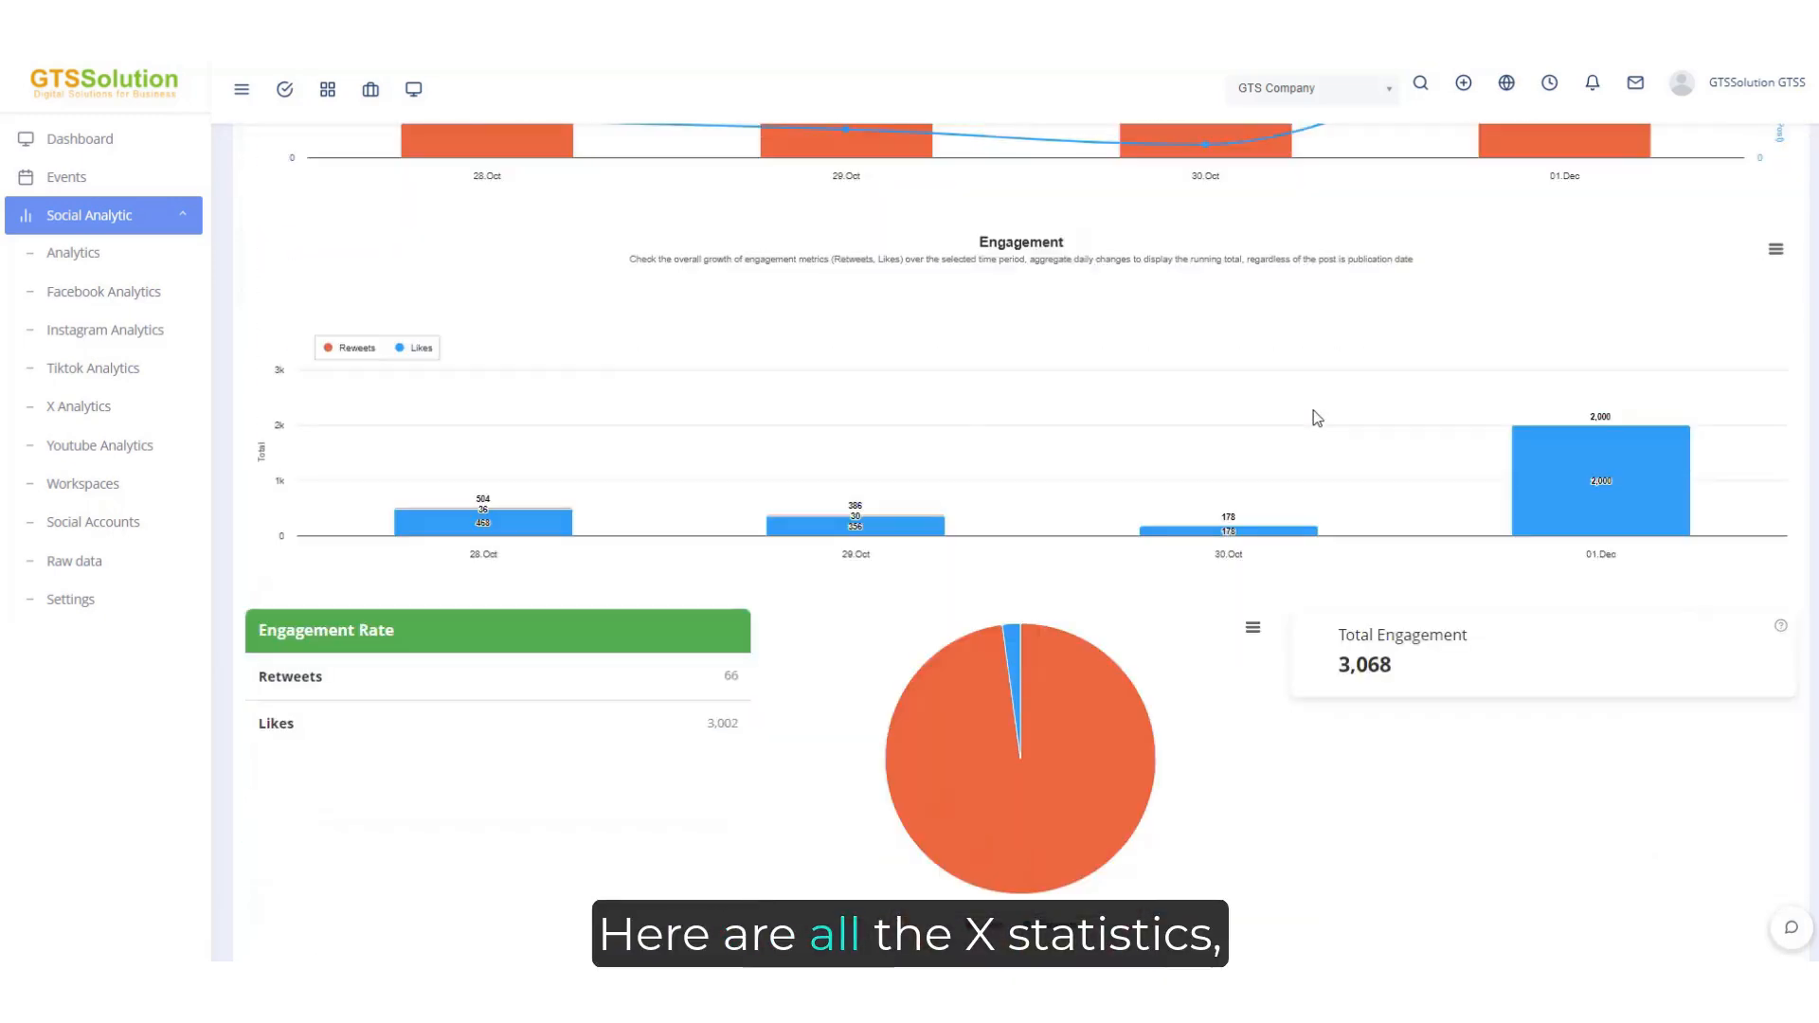
scroll(1316, 417, down, 10)
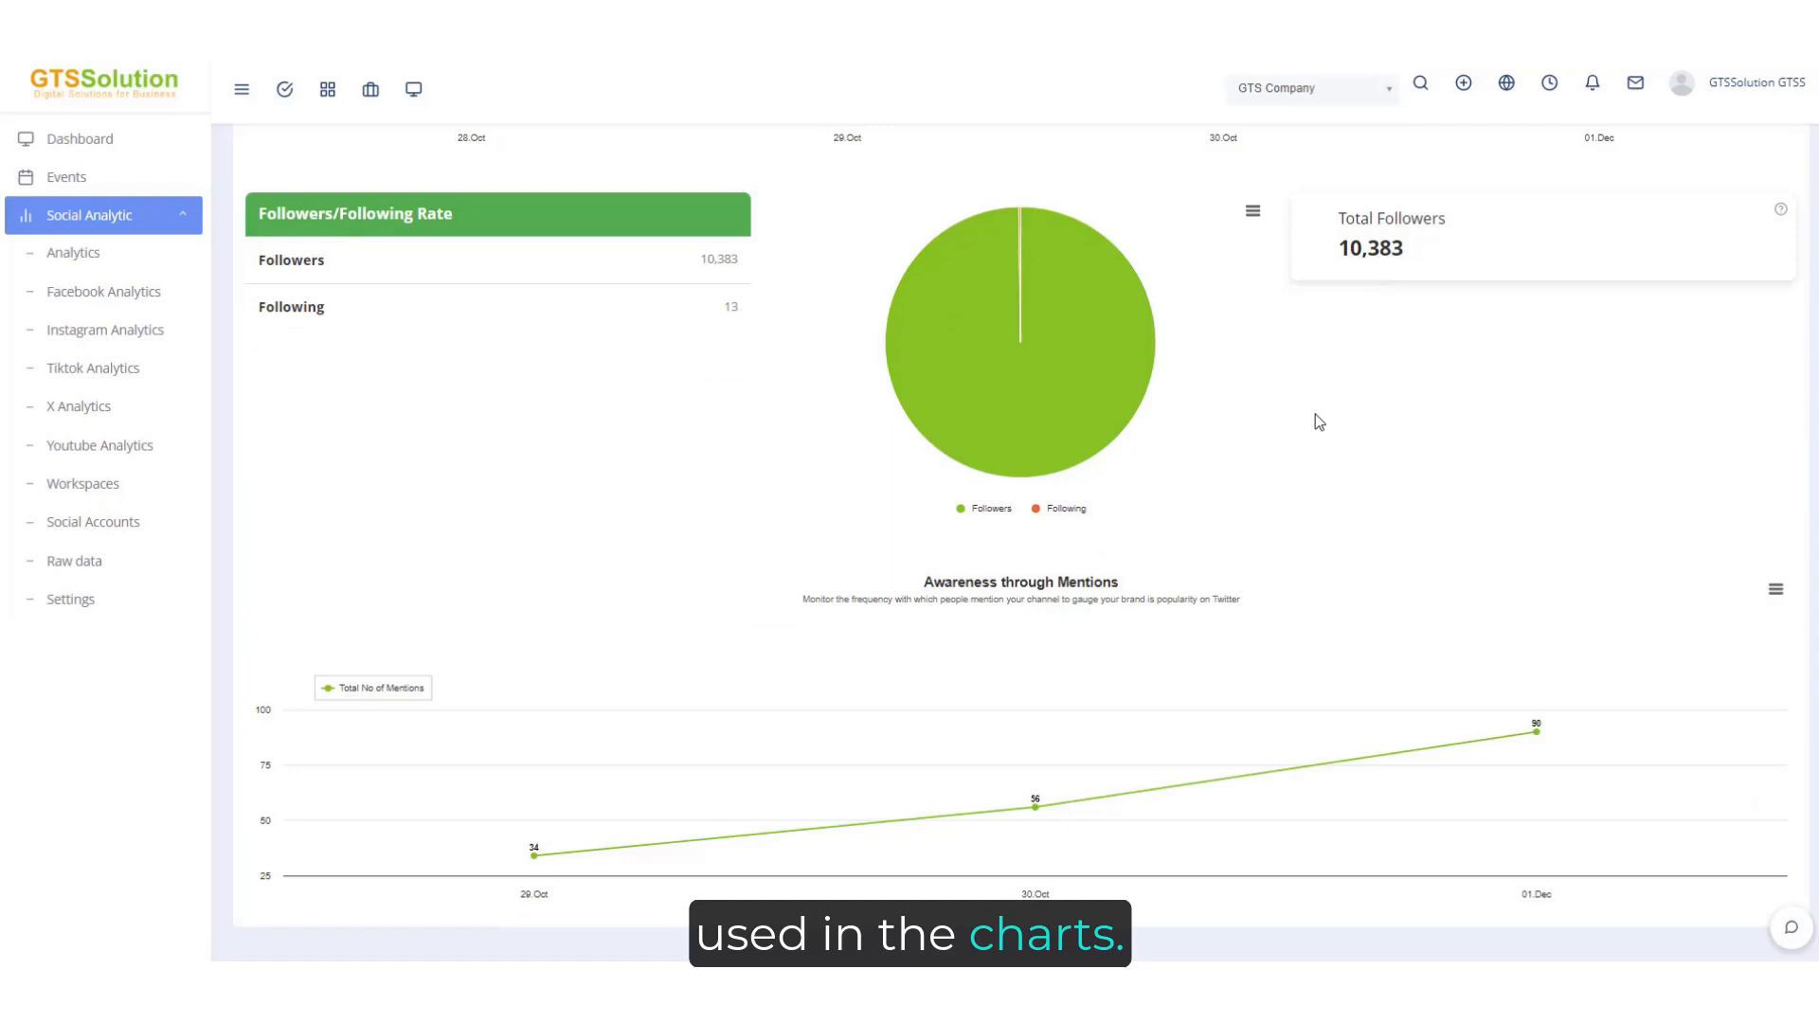
scroll(1317, 421, up, 5)
scroll(1315, 414, up, 10)
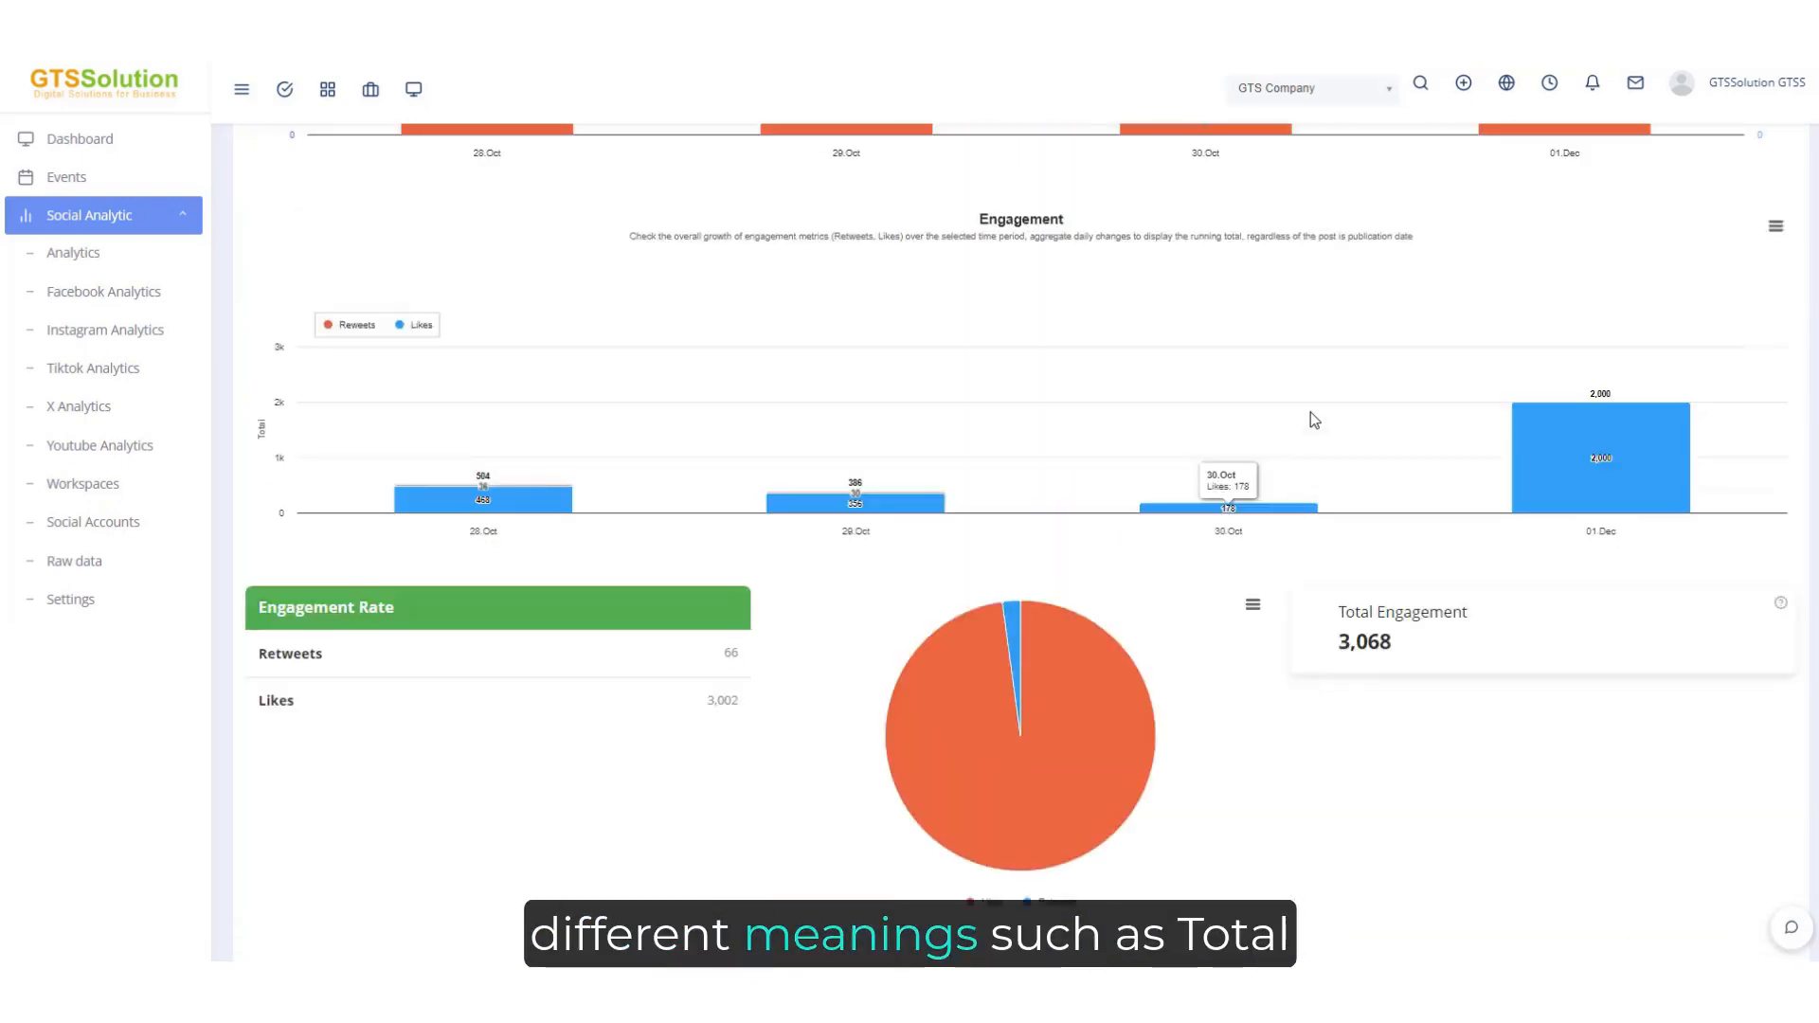